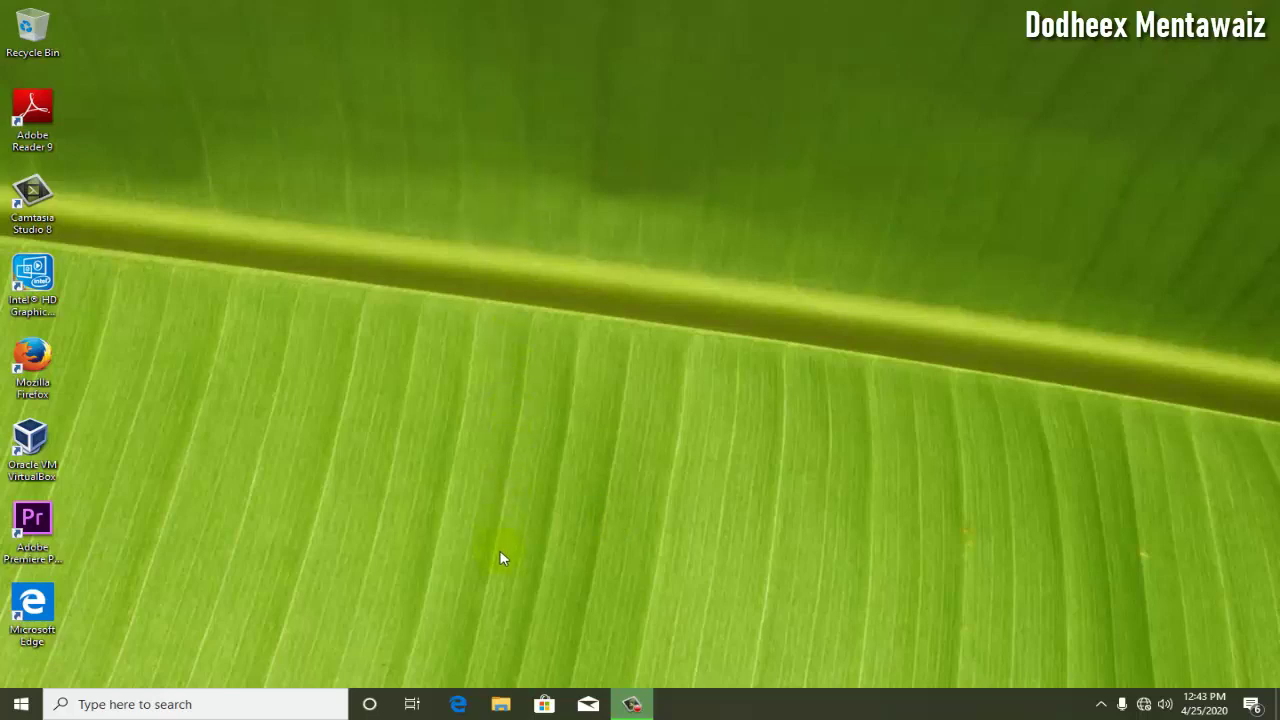
- In File Explorer, open the DEBIAN-10-OK folder on the DATA_2 (D:) drive
{"action": "left_click", "coordinate": [510, 697]}
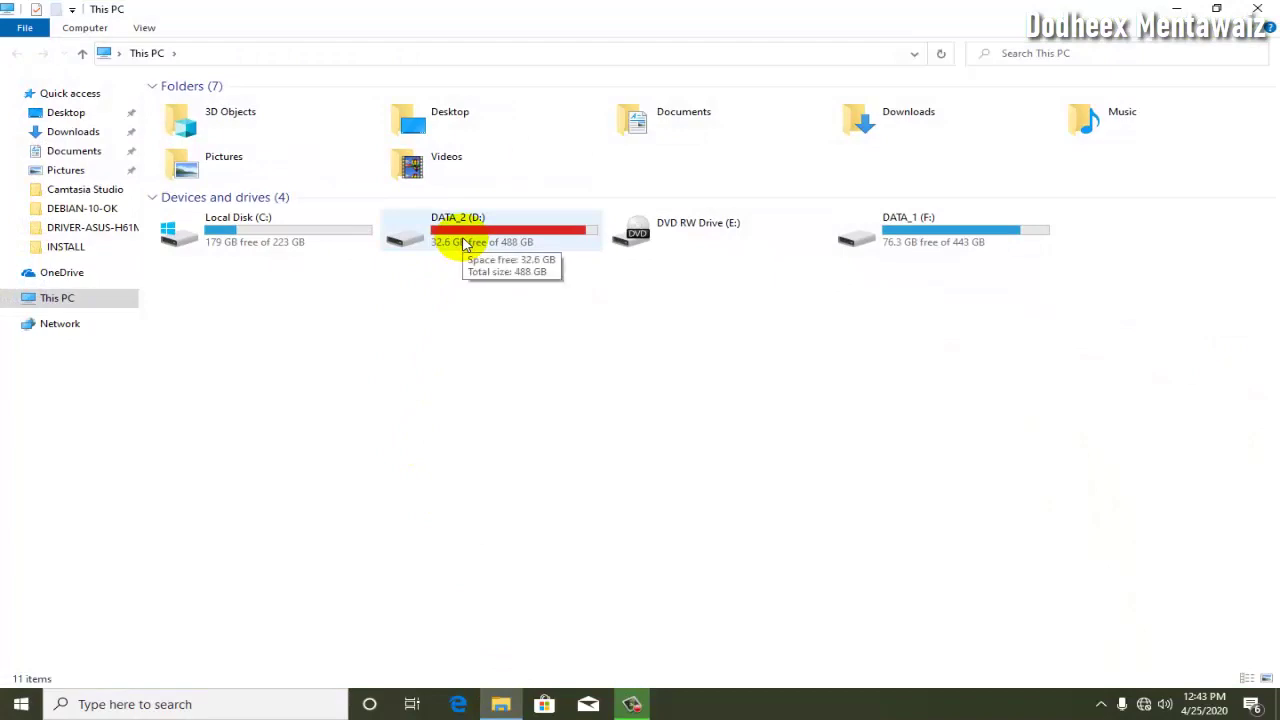
{"action": "double_click", "coordinate": [463, 245]}
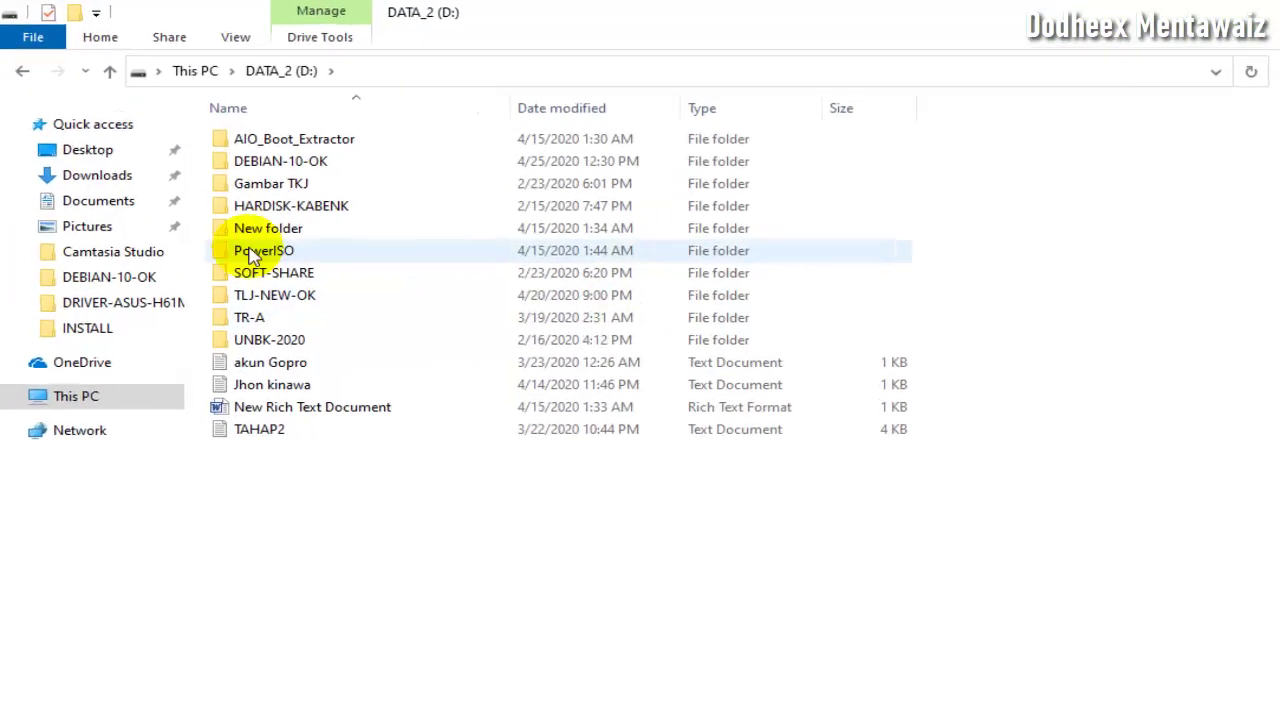
{"action": "double_click", "coordinate": [219, 124]}
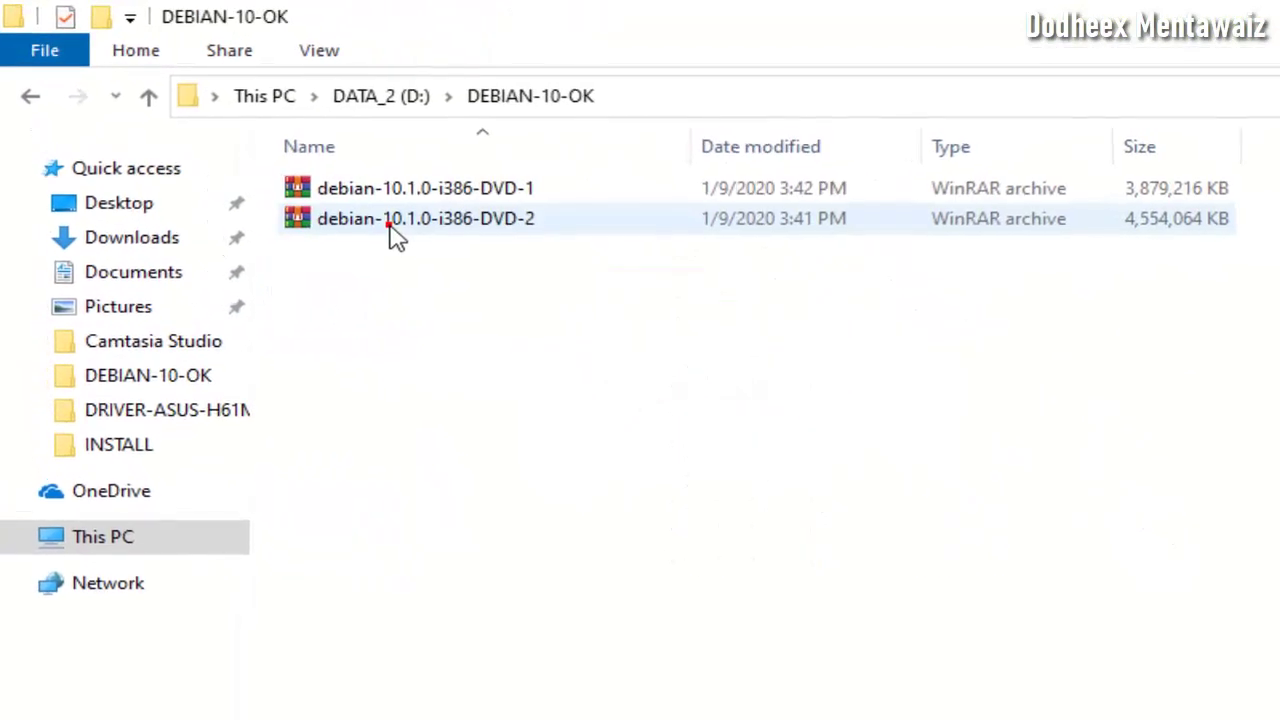
- Select the debian-10.1.0-i386 DVD-1 and DVD-2 archives in turn
{"action": "left_click", "coordinate": [459, 196]}
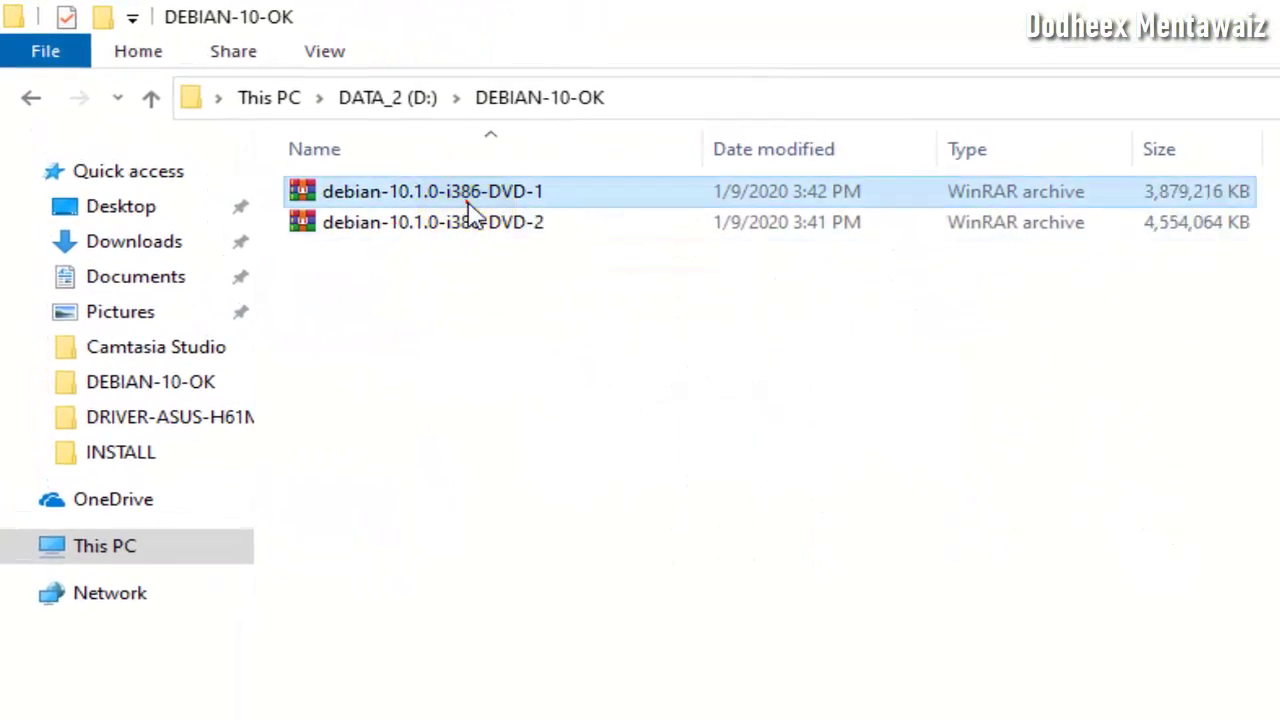
{"action": "left_click", "coordinate": [471, 224]}
{"action": "key", "text": "ctrl+a"}
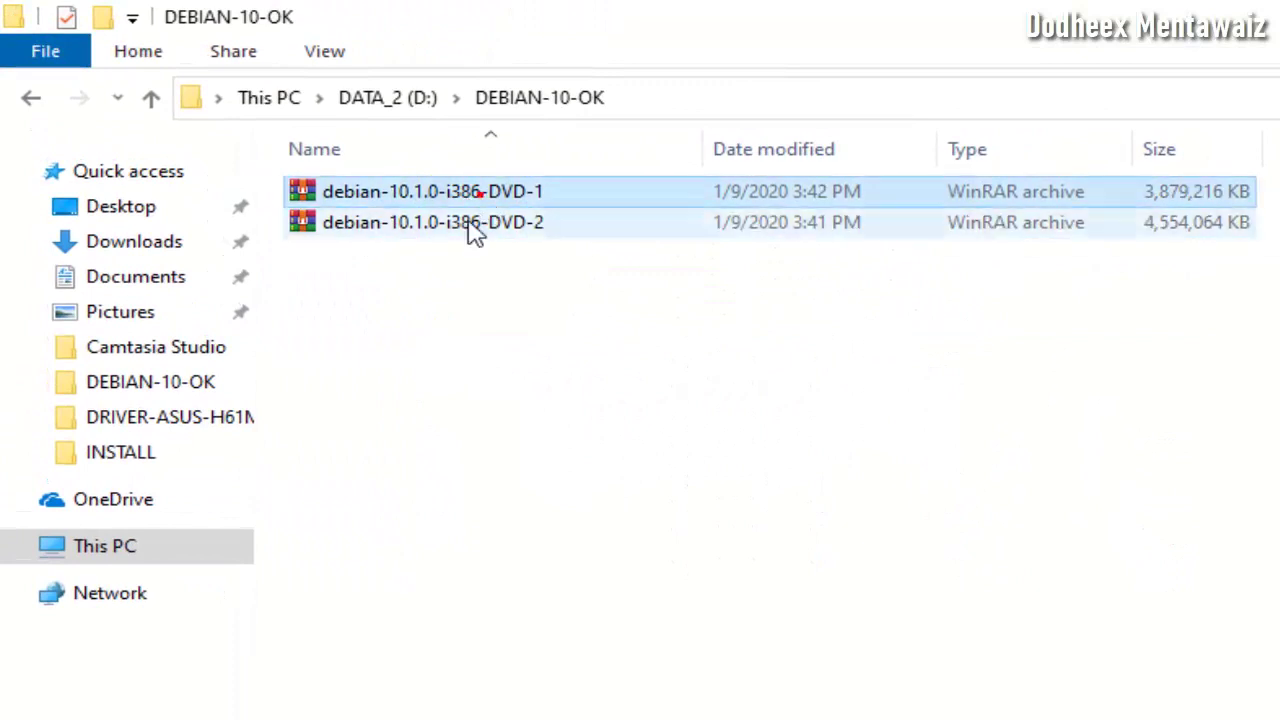
{"action": "left_click", "coordinate": [472, 232]}
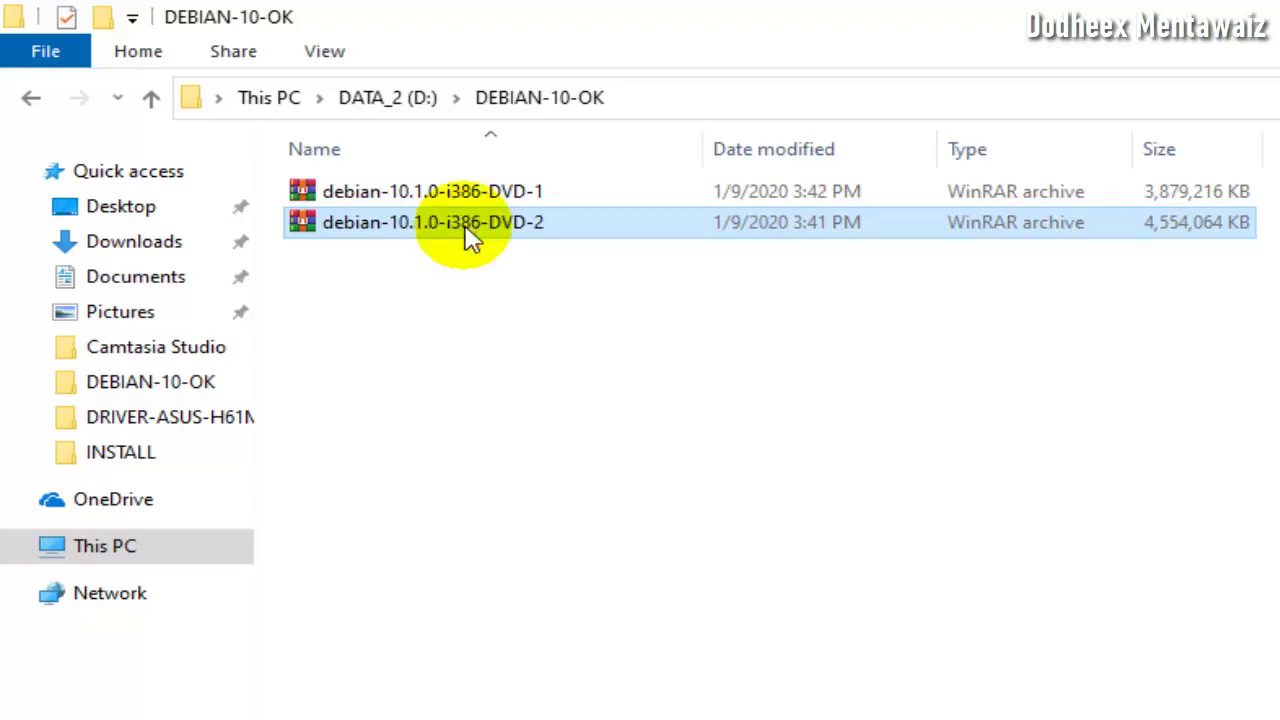
{"action": "key", "text": "ctrl+a"}
{"action": "left_click", "coordinate": [475, 200]}
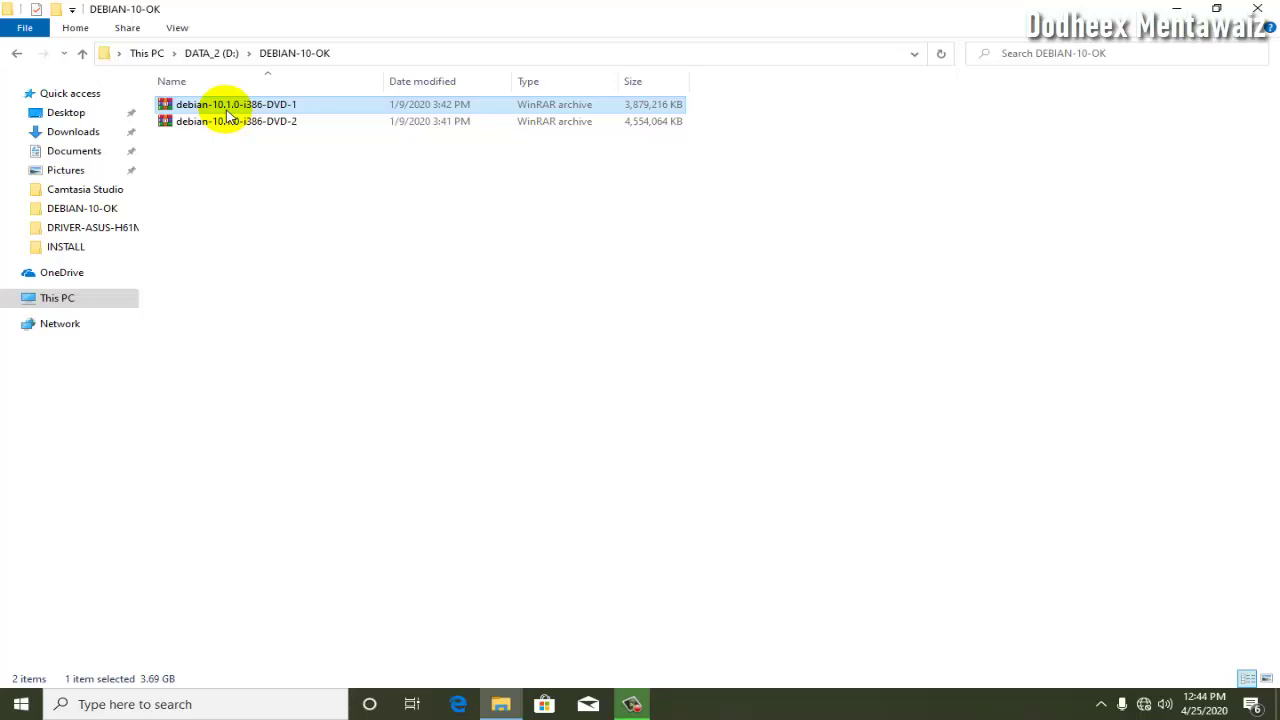
- Close Explorer, launch VirtualBox and start a new Debian machine named DEBIAN-10-DODIX
{"action": "left_click", "coordinate": [1257, 9]}
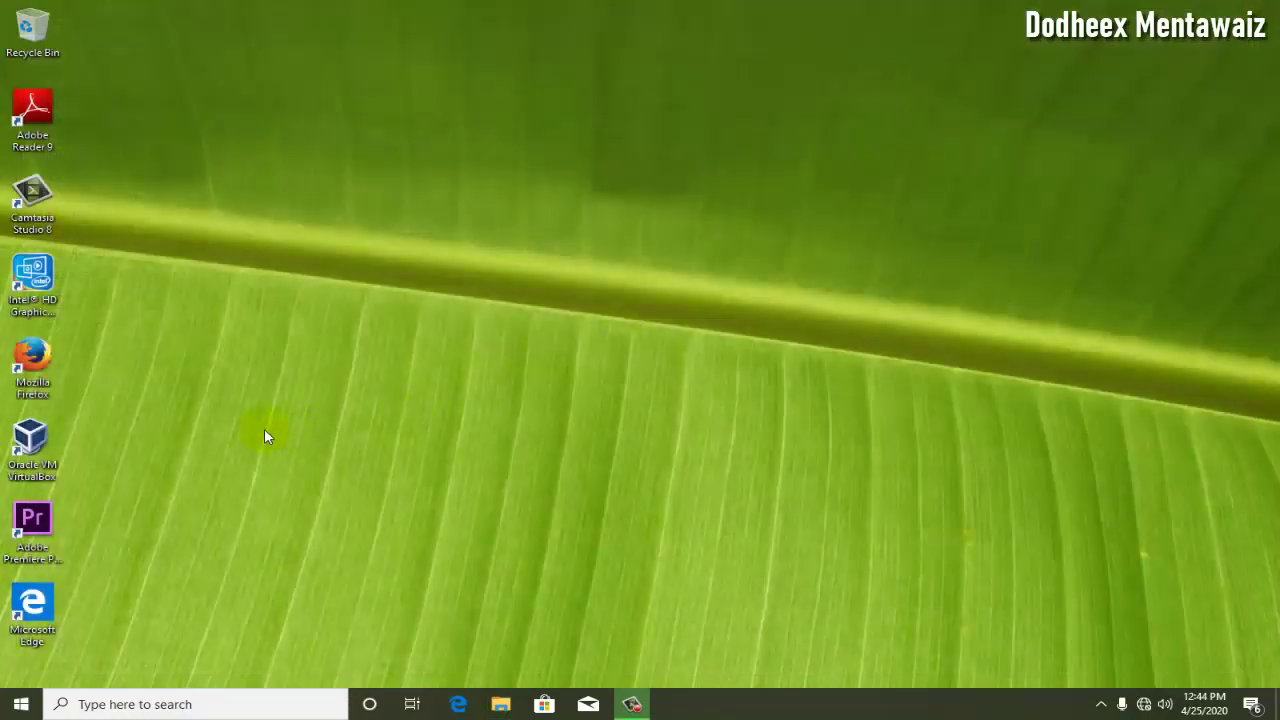
{"action": "double_click", "coordinate": [32, 445]}
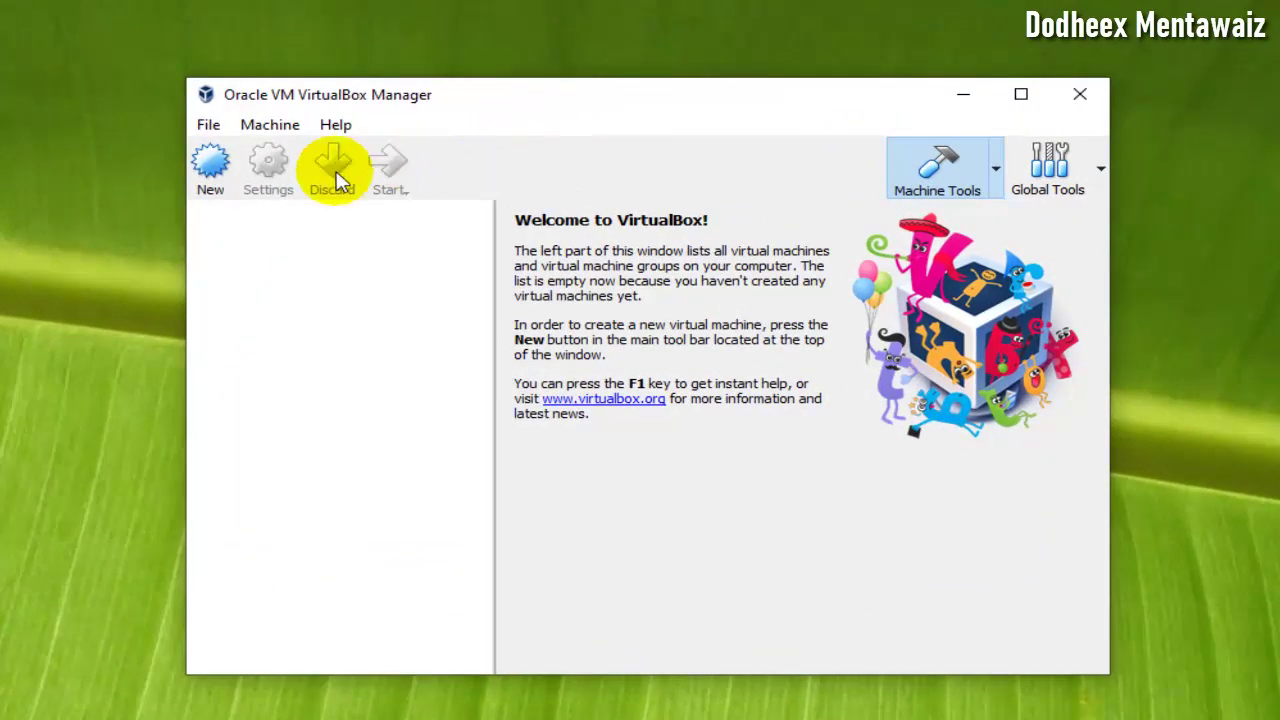
{"action": "left_click", "coordinate": [207, 184]}
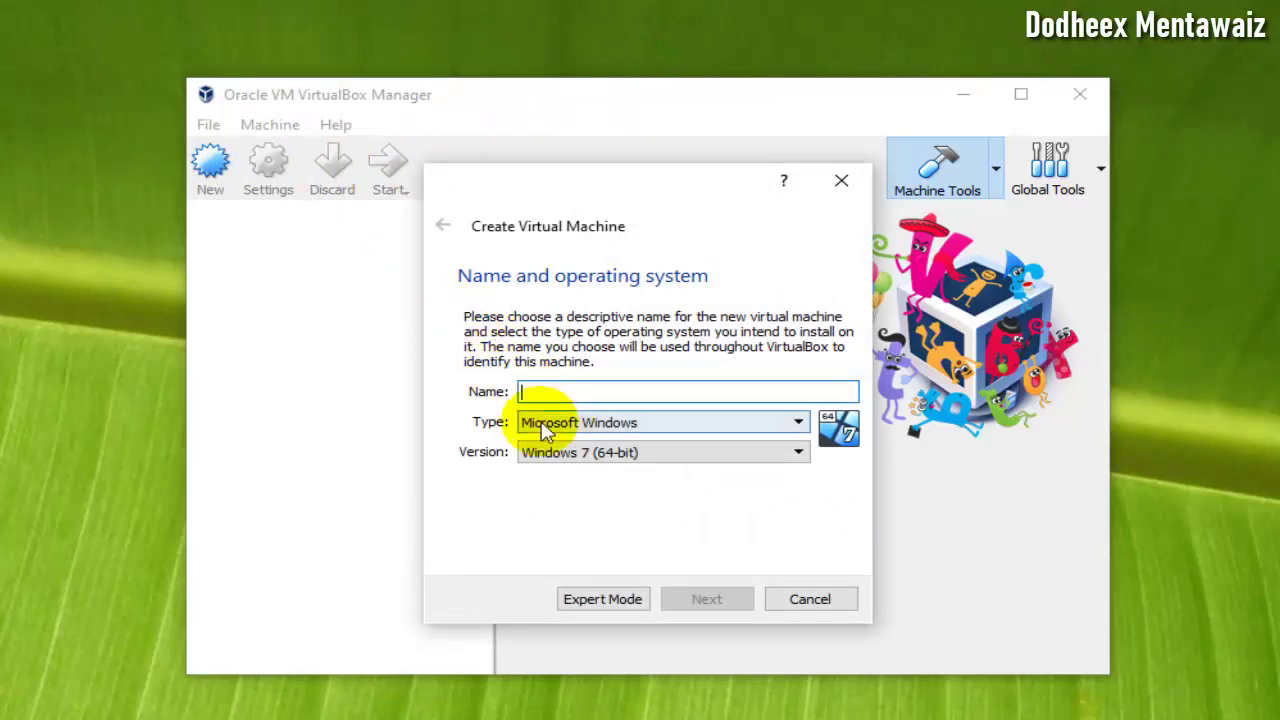
{"action": "left_click", "coordinate": [580, 391]}
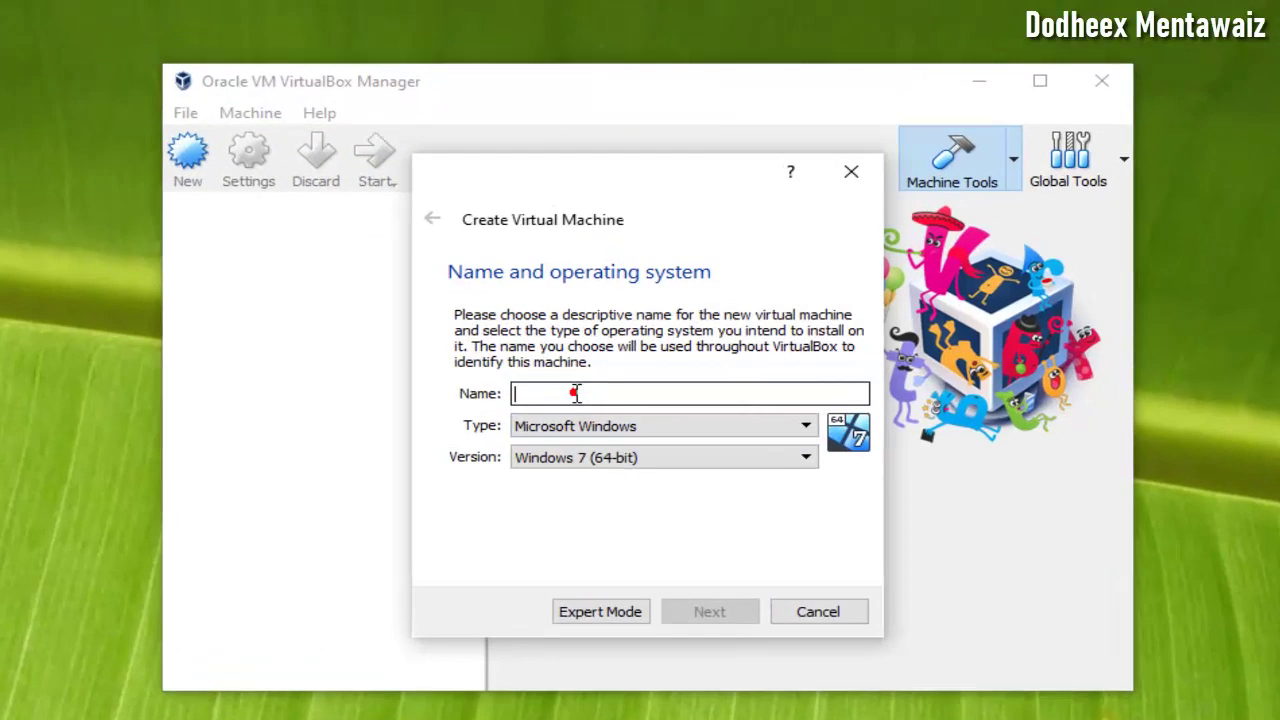
{"action": "type", "text": "DEBIAN"}
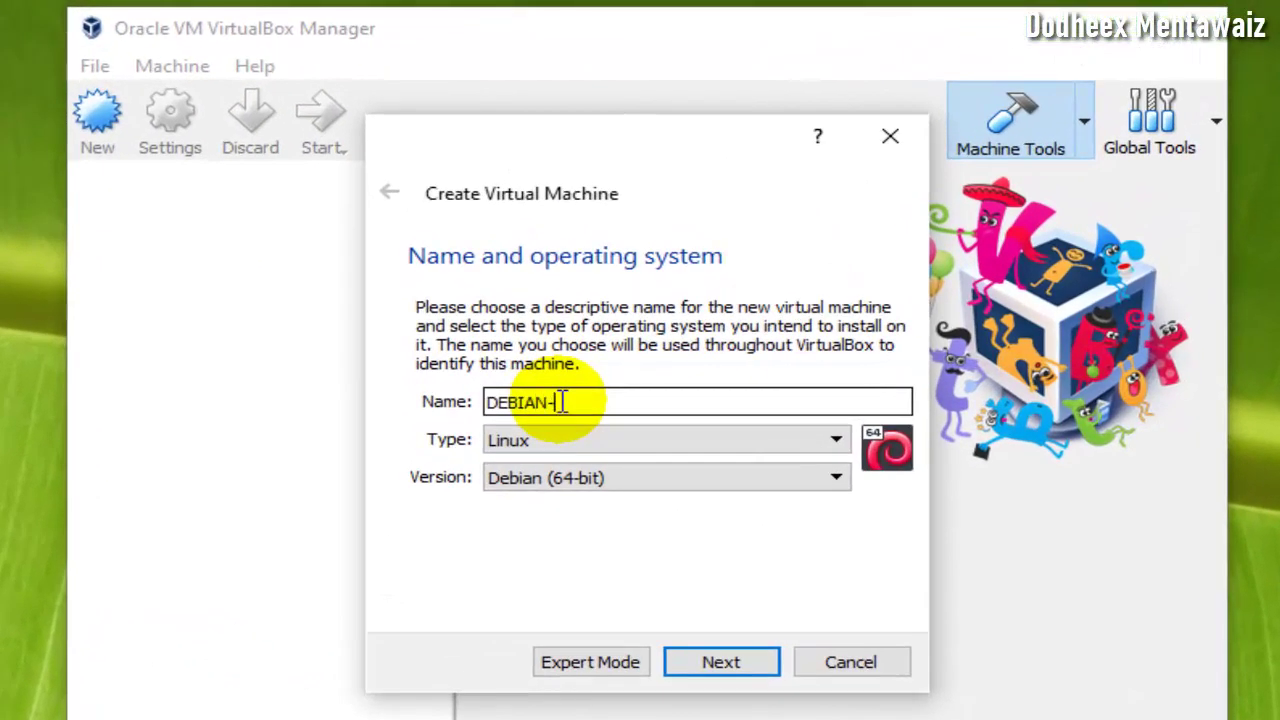
{"action": "type", "text": "-10-DODIX"}
{"action": "left_click_drag", "start_coordinate": [638, 402], "coordinate": [470, 410]}
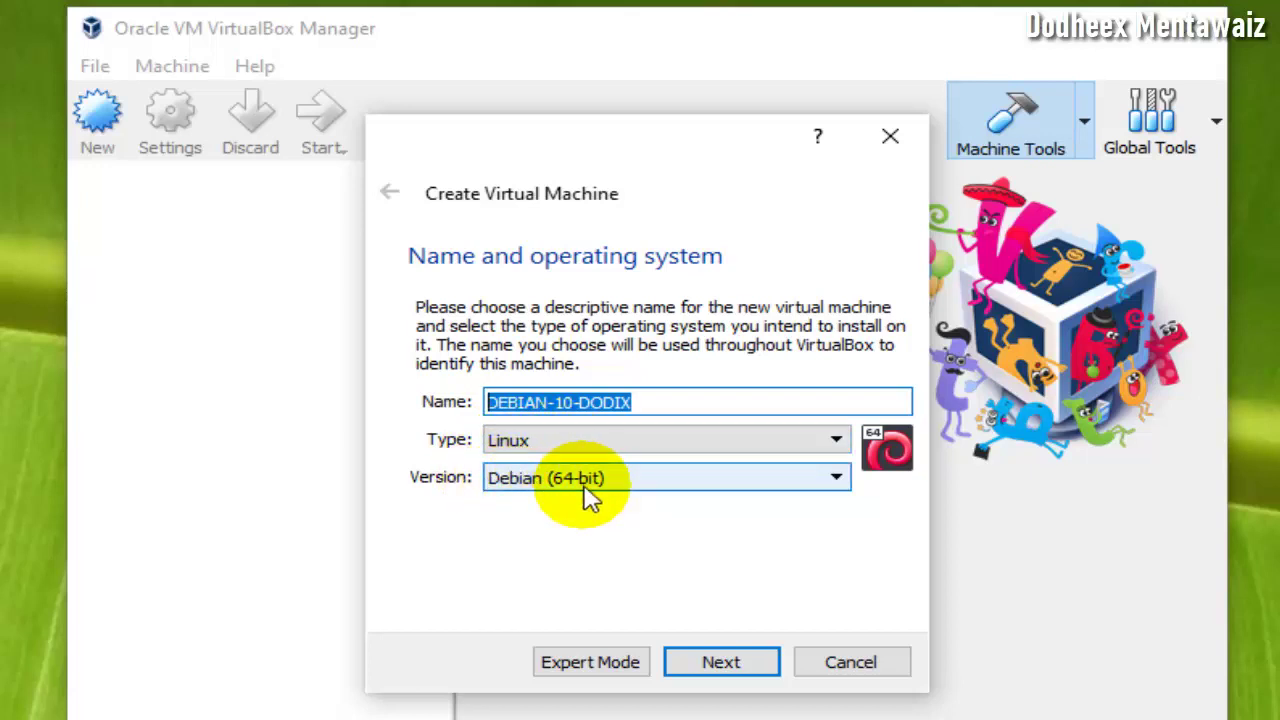
{"action": "left_click", "coordinate": [721, 664]}
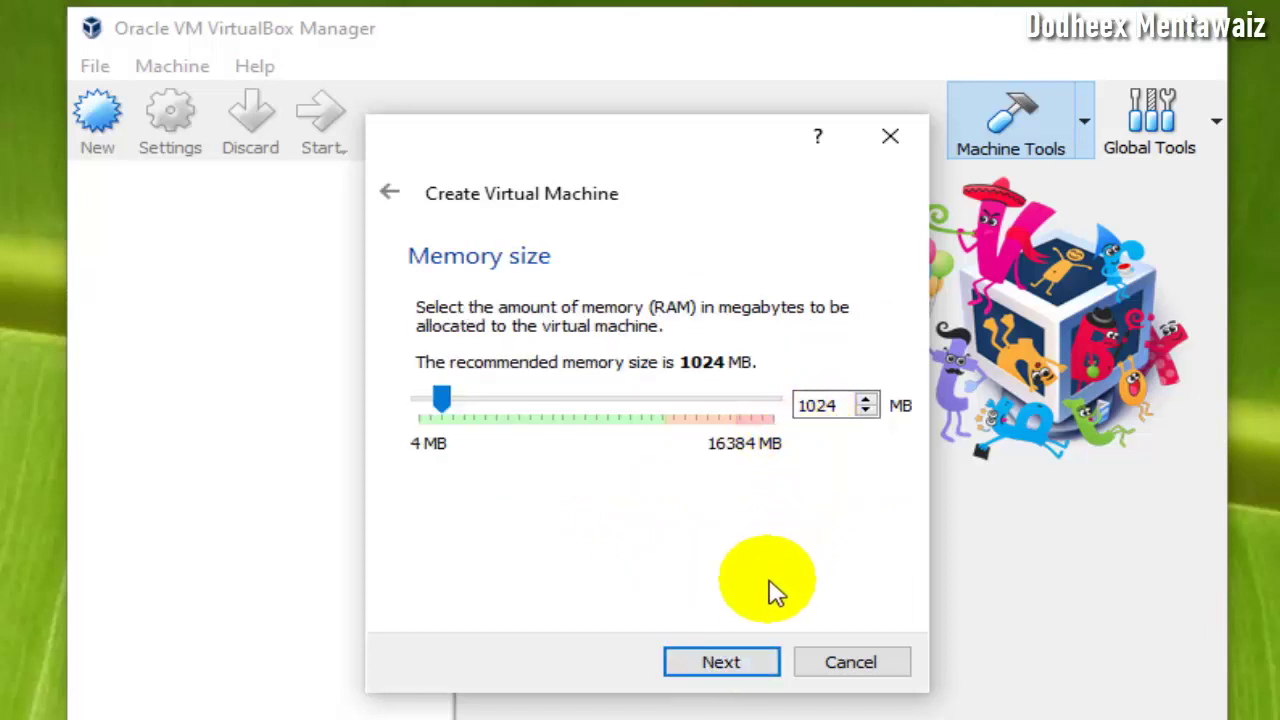
- Keep 1024 MB memory and create a new dynamically allocated virtual hard disk
{"action": "left_click", "coordinate": [738, 672]}
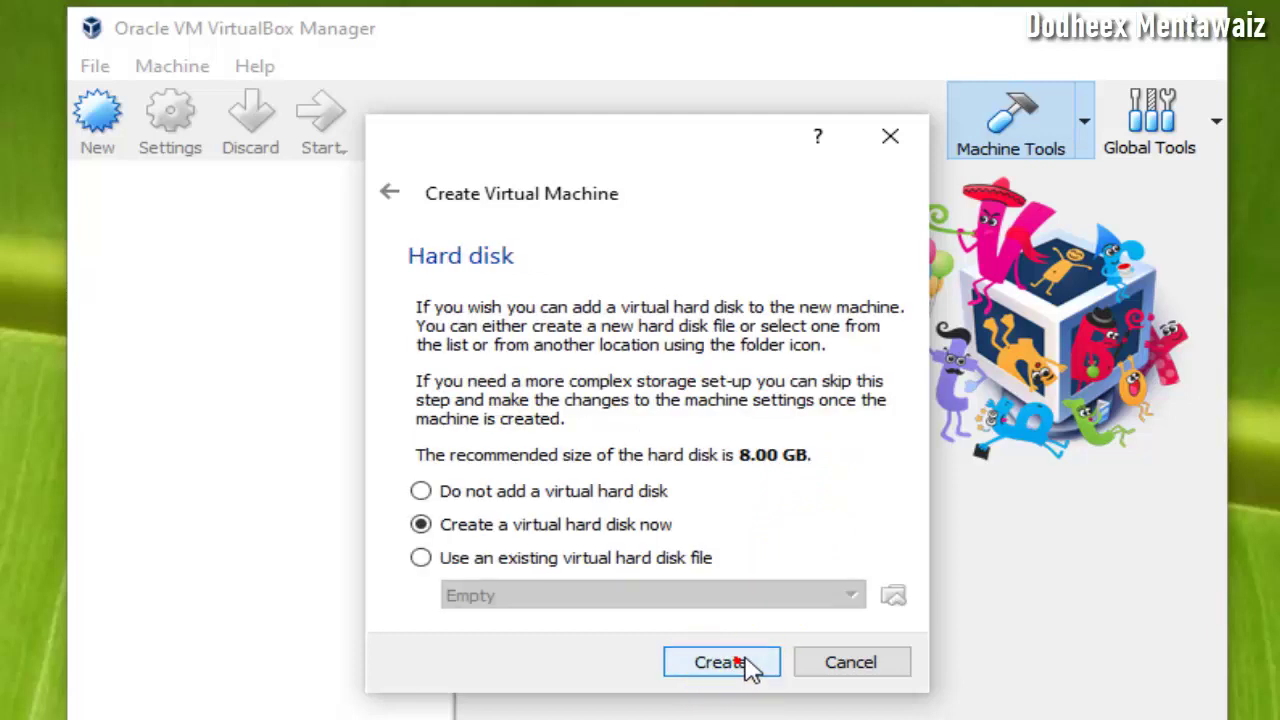
{"action": "left_click", "coordinate": [748, 672]}
{"action": "left_click", "coordinate": [750, 698]}
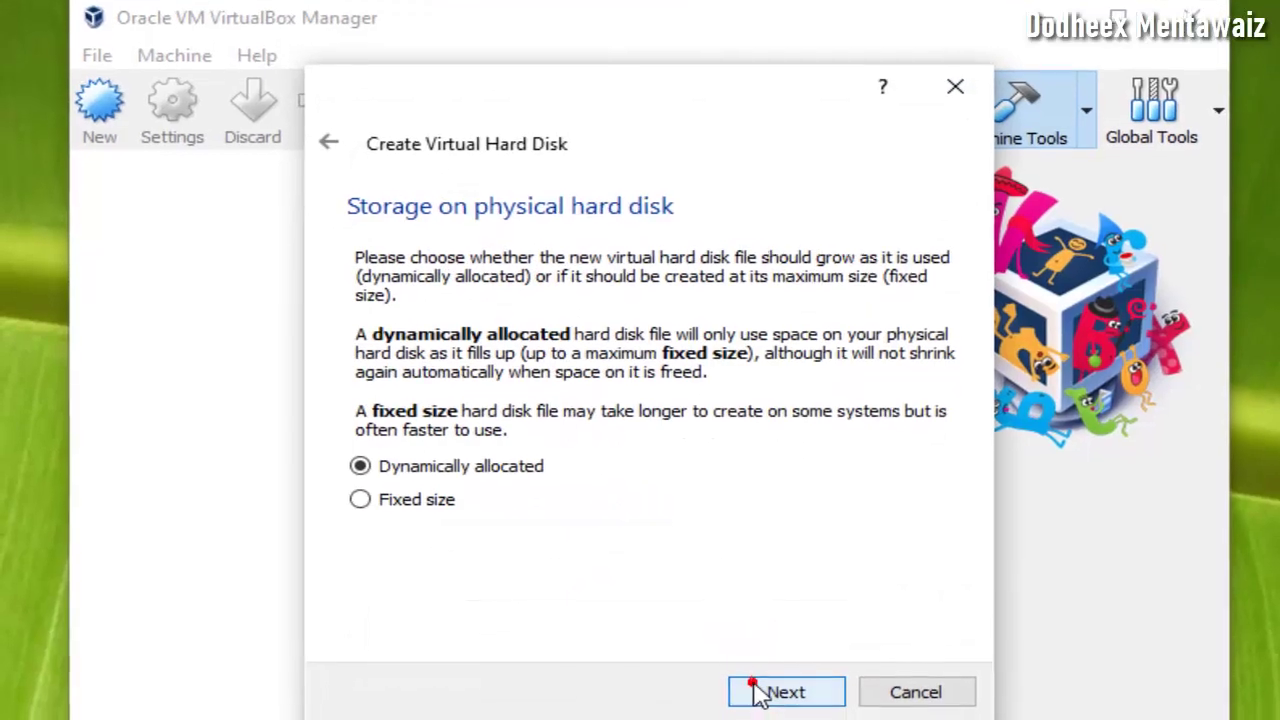
{"action": "left_click", "coordinate": [778, 680]}
{"action": "left_click", "coordinate": [792, 674]}
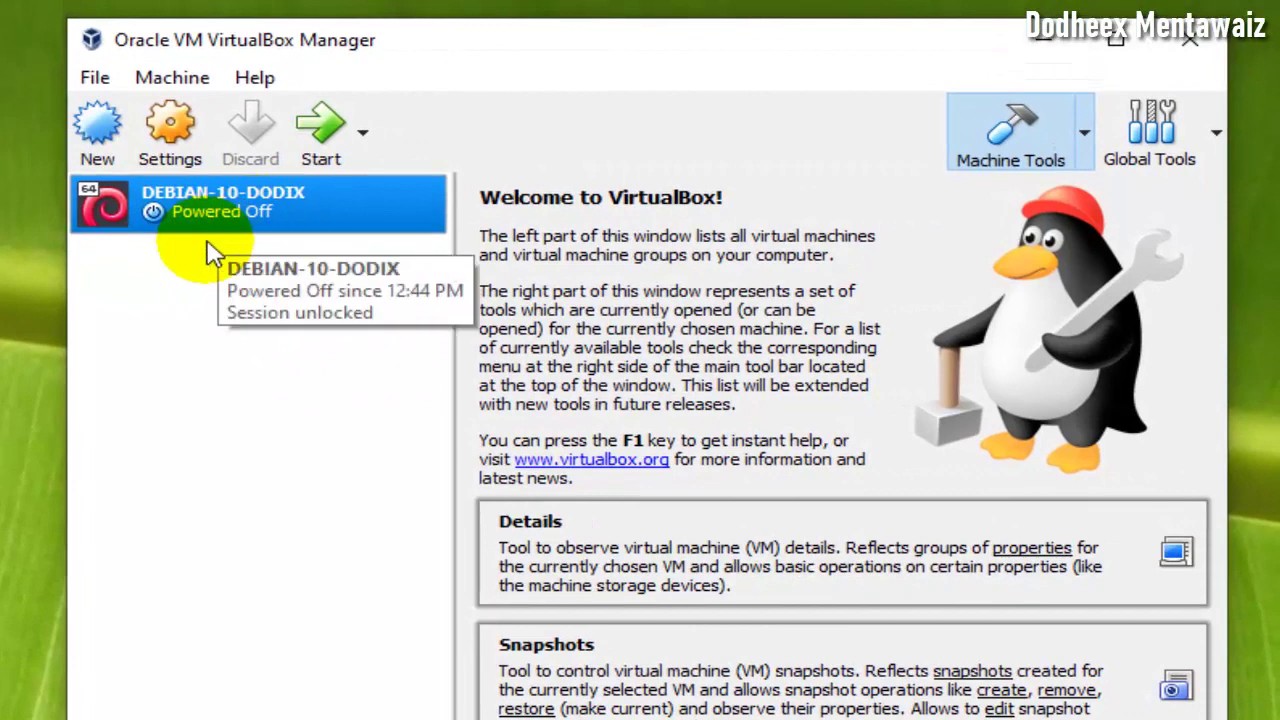
- In DEBIAN-10-DODIX's Storage settings, browse for a disk image for the empty optical drive
{"action": "left_click", "coordinate": [172, 145]}
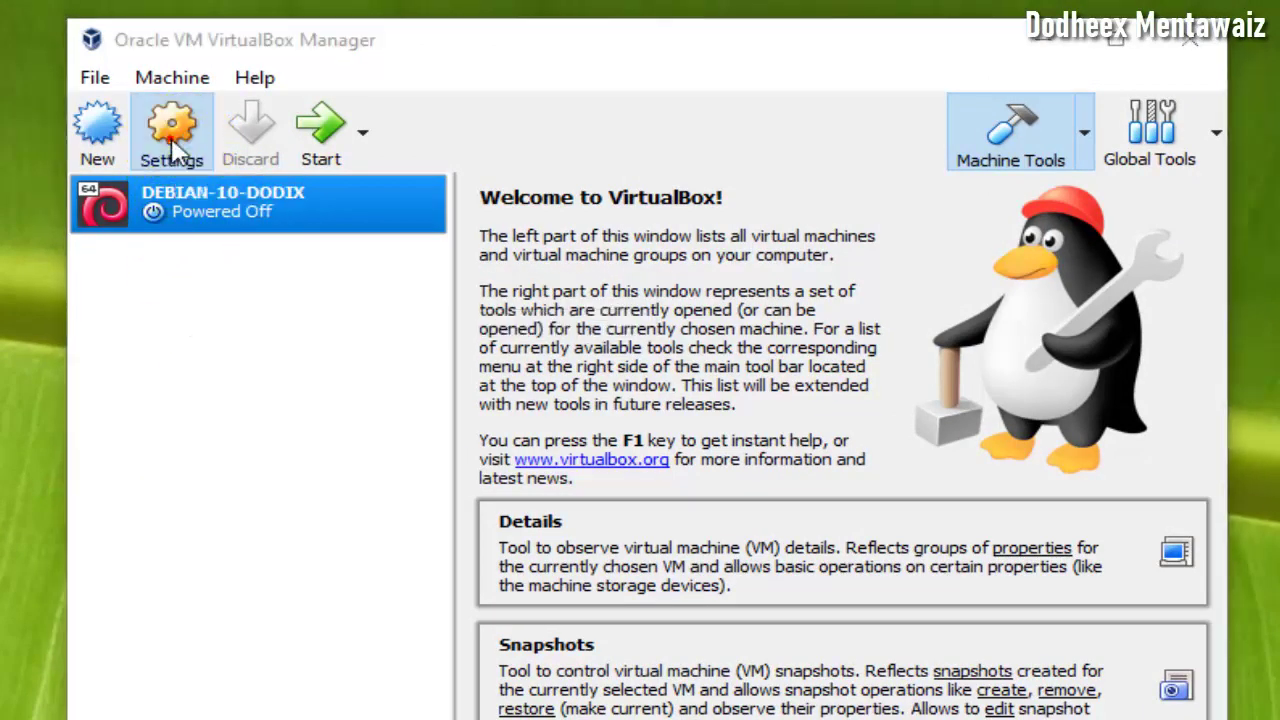
{"action": "left_click", "coordinate": [240, 266]}
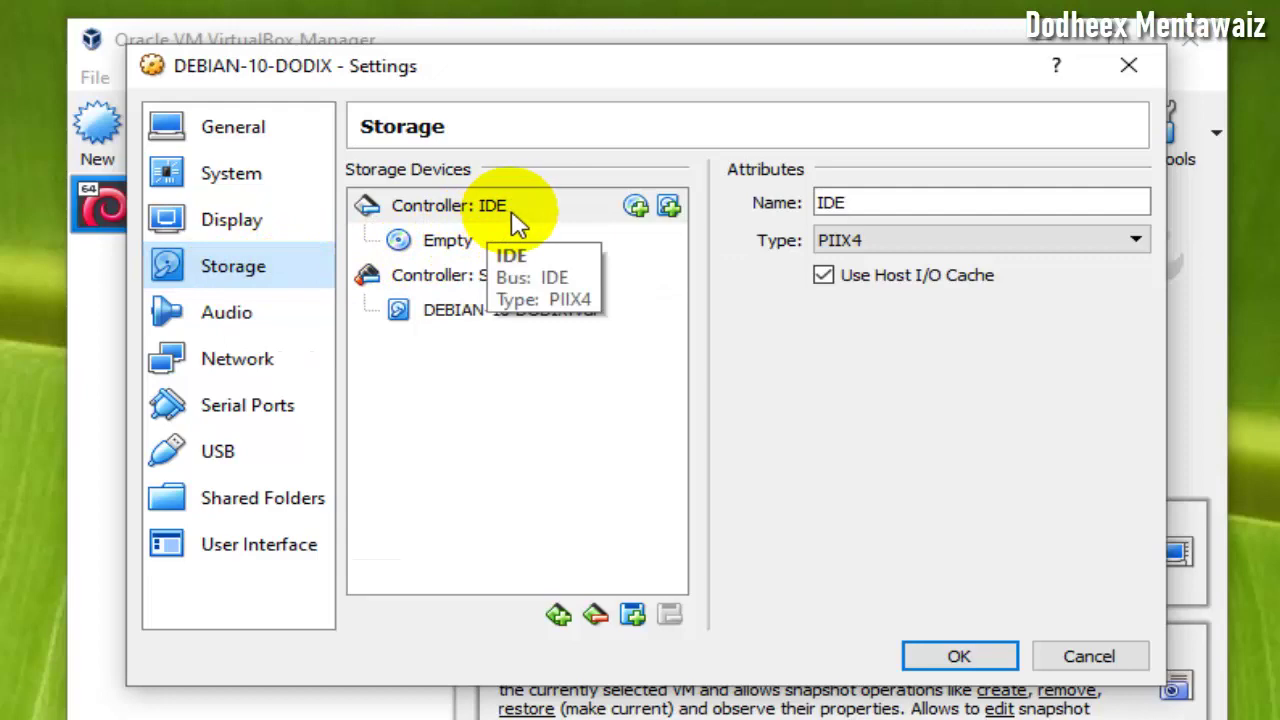
{"action": "left_click", "coordinate": [449, 244]}
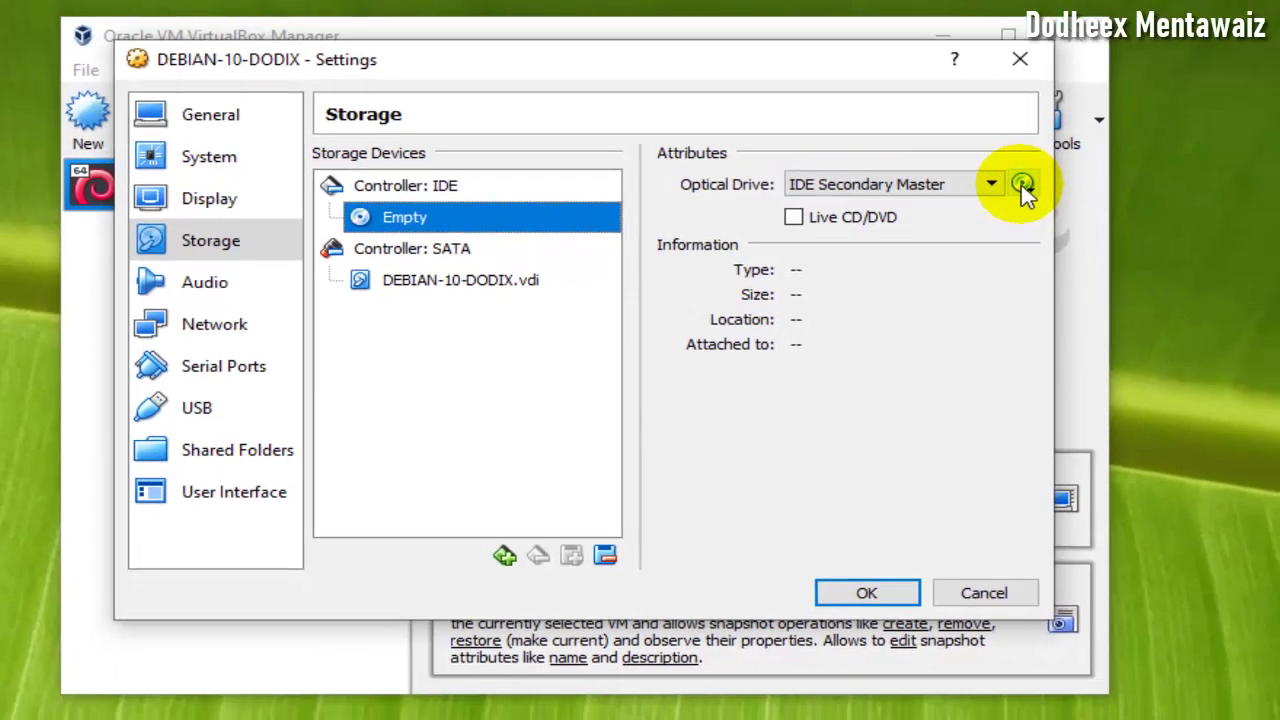
{"action": "left_click", "coordinate": [1131, 203]}
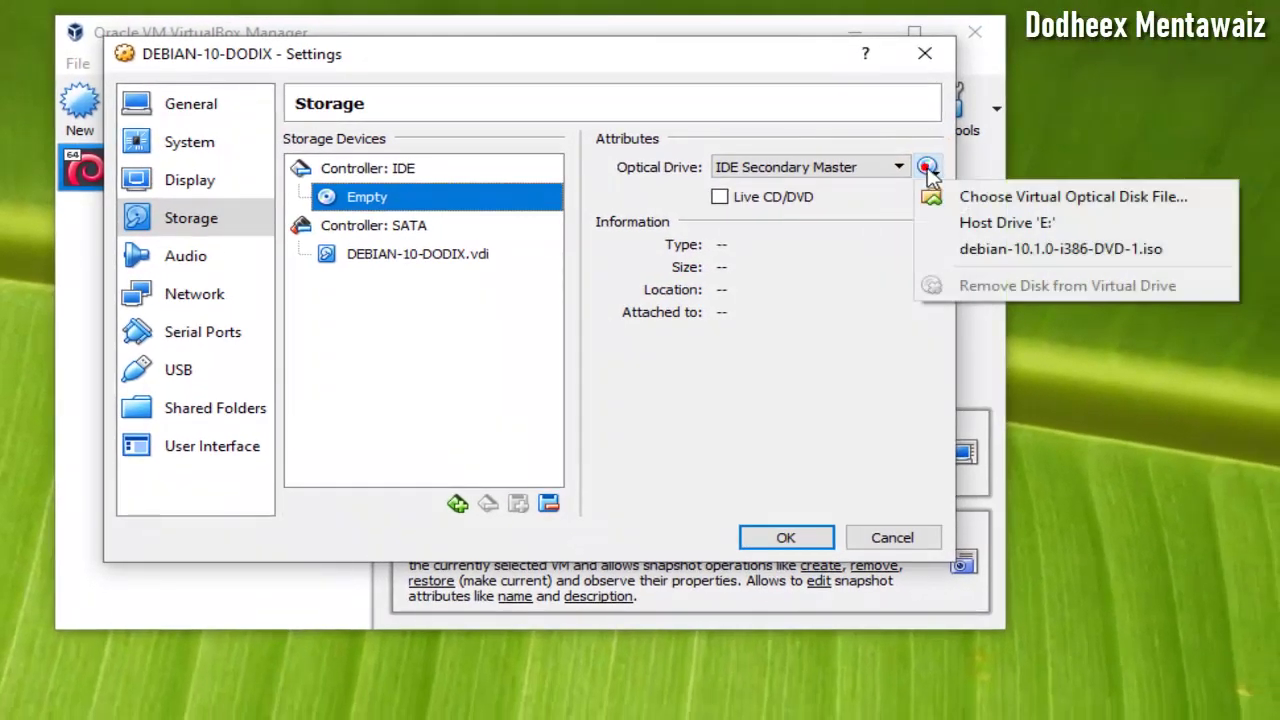
{"action": "left_click", "coordinate": [935, 196]}
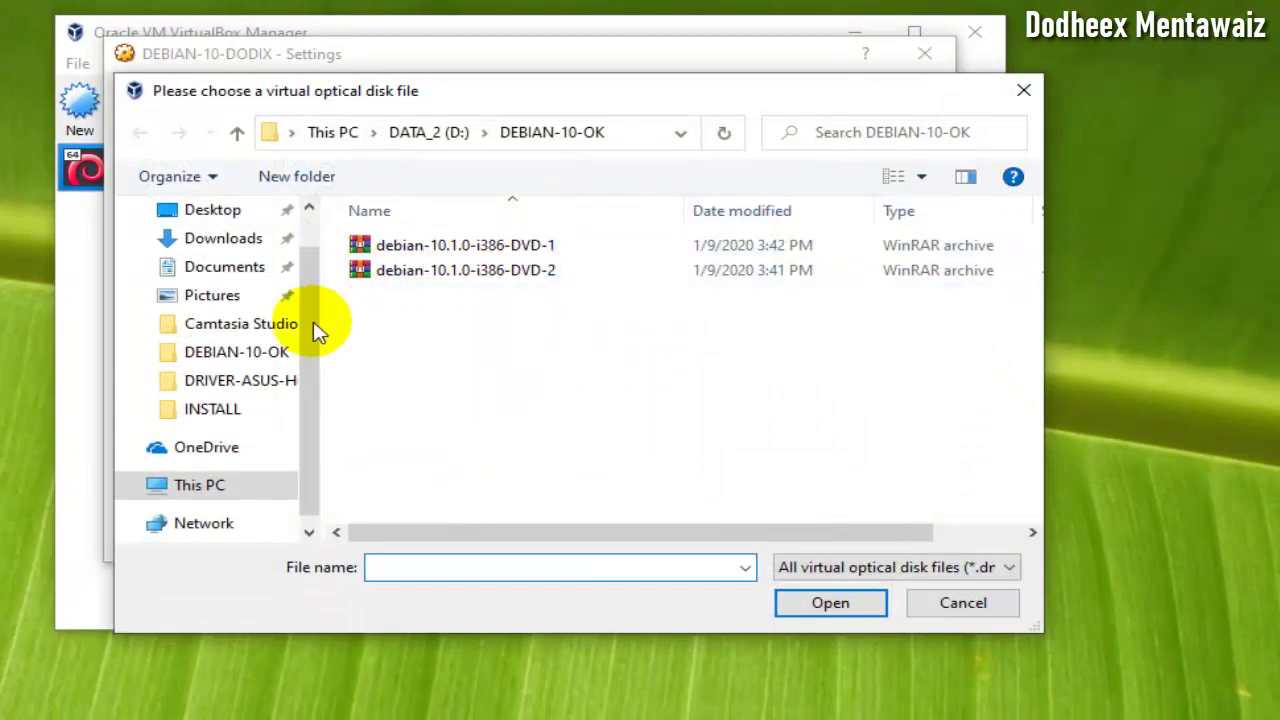
- Load debian-10.1.0-i386-DVD-1.iso from D:\DEBIAN-10-OK, then show the Network page
{"action": "left_click", "coordinate": [205, 486]}
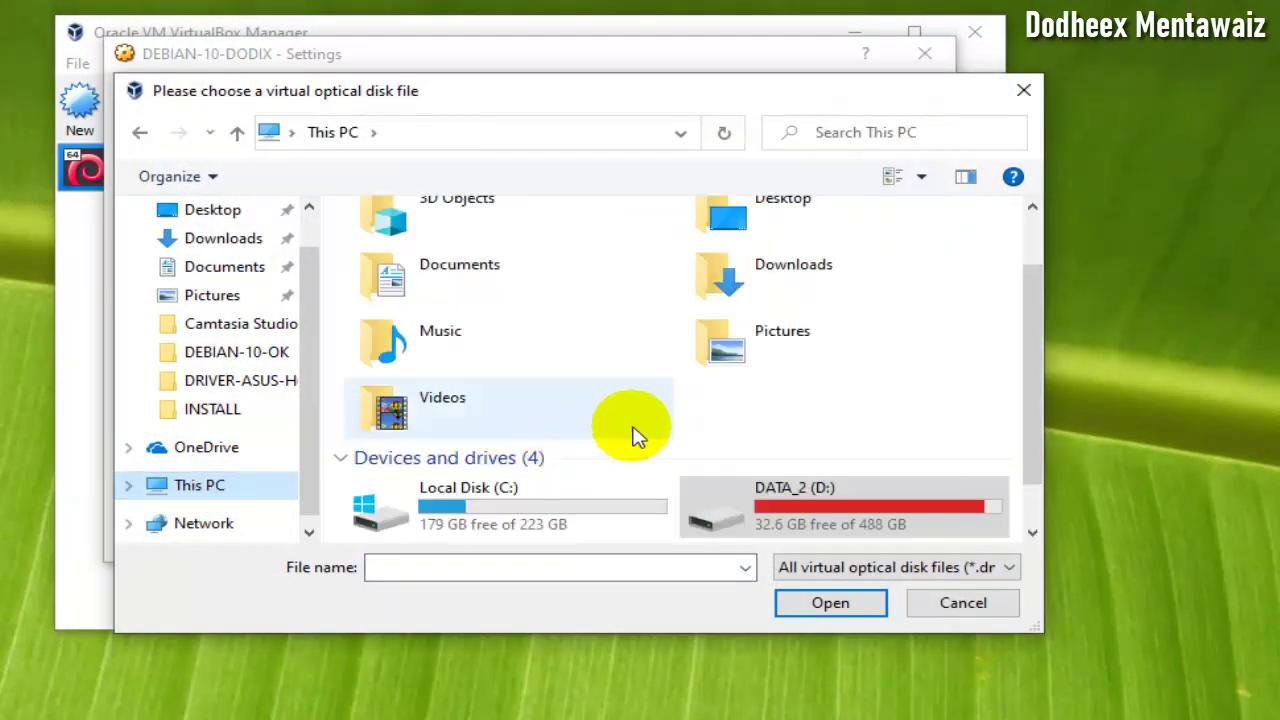
{"action": "scroll", "coordinate": [632, 435], "scroll_direction": "down", "scroll_amount": 2}
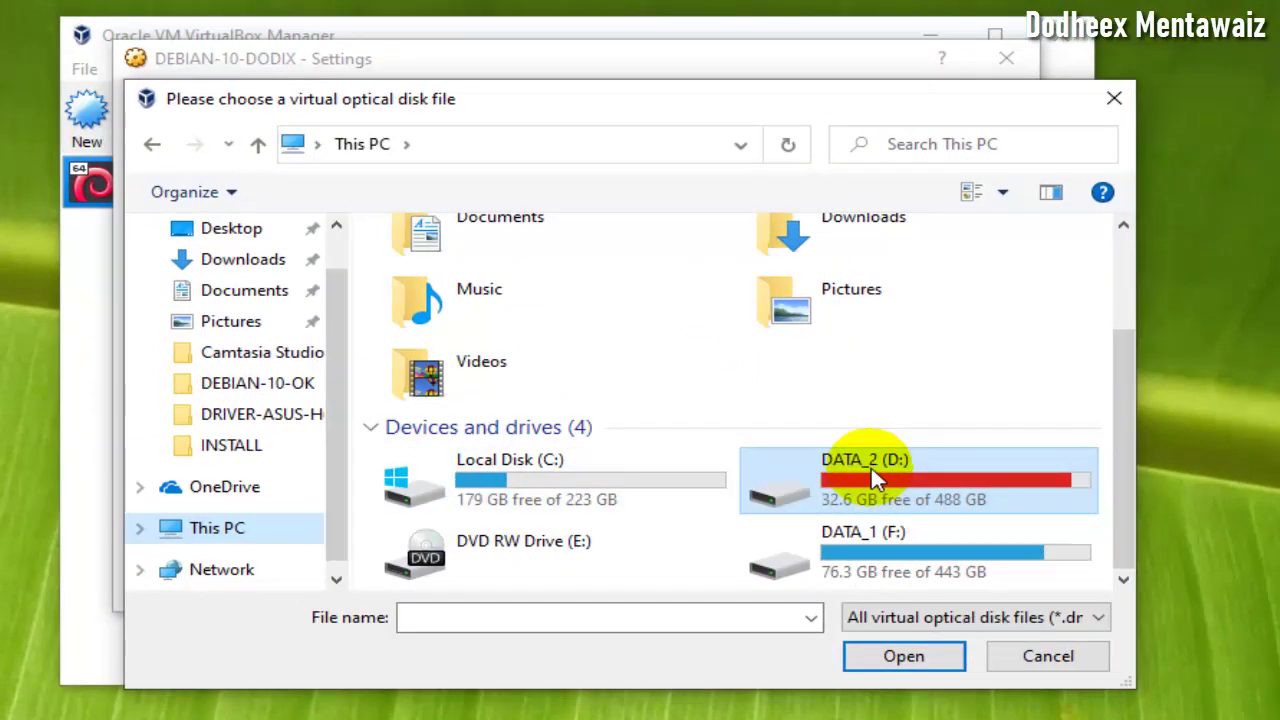
{"action": "double_click", "coordinate": [872, 478]}
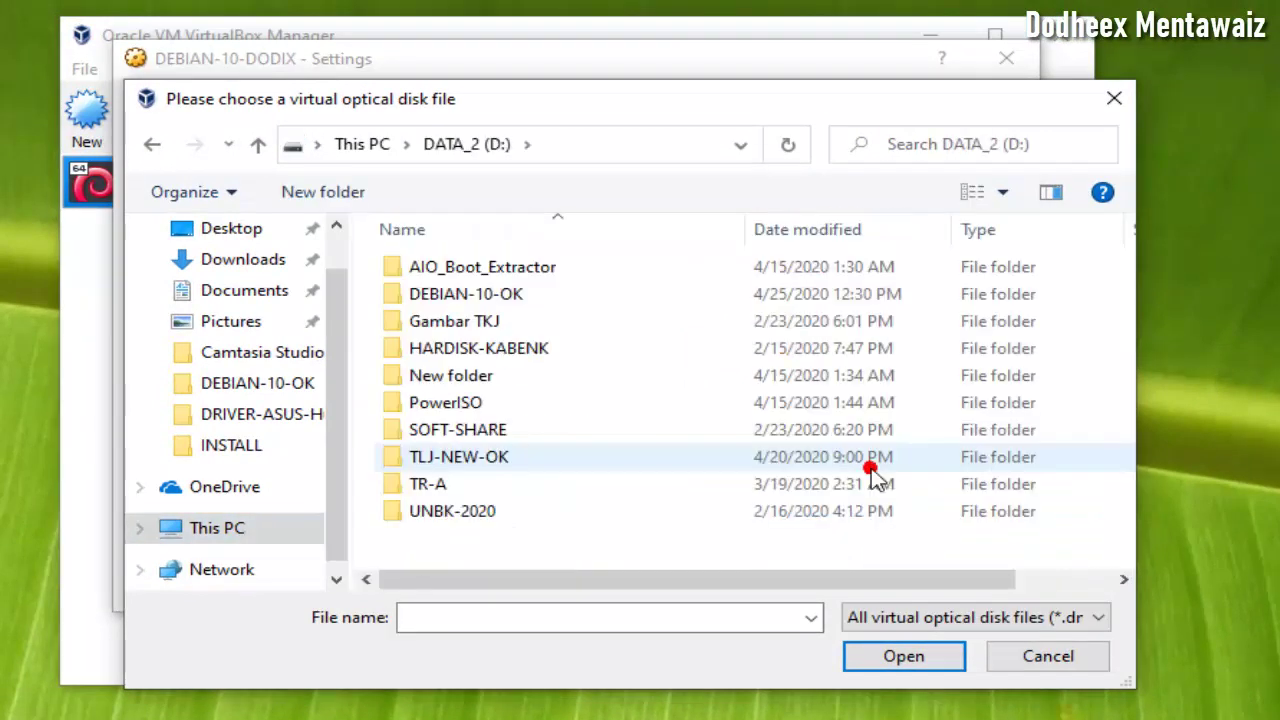
{"action": "double_click", "coordinate": [510, 298]}
{"action": "left_click", "coordinate": [570, 266]}
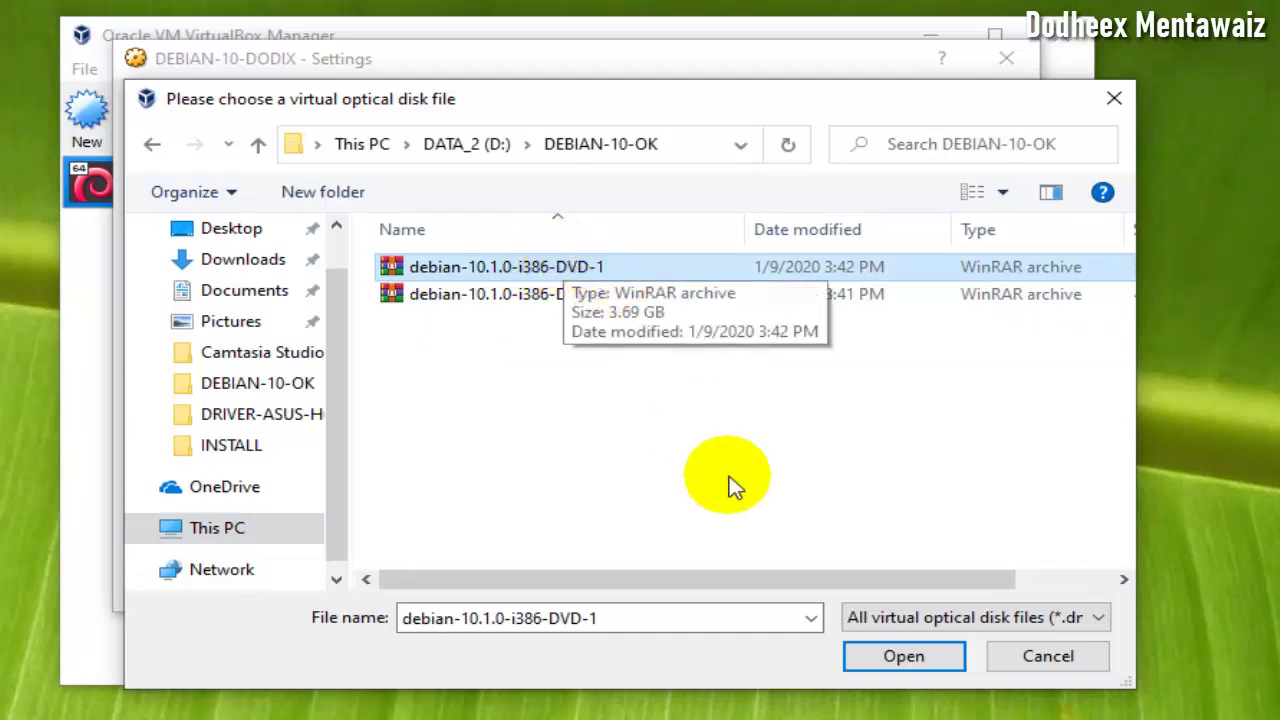
{"action": "left_click", "coordinate": [904, 656]}
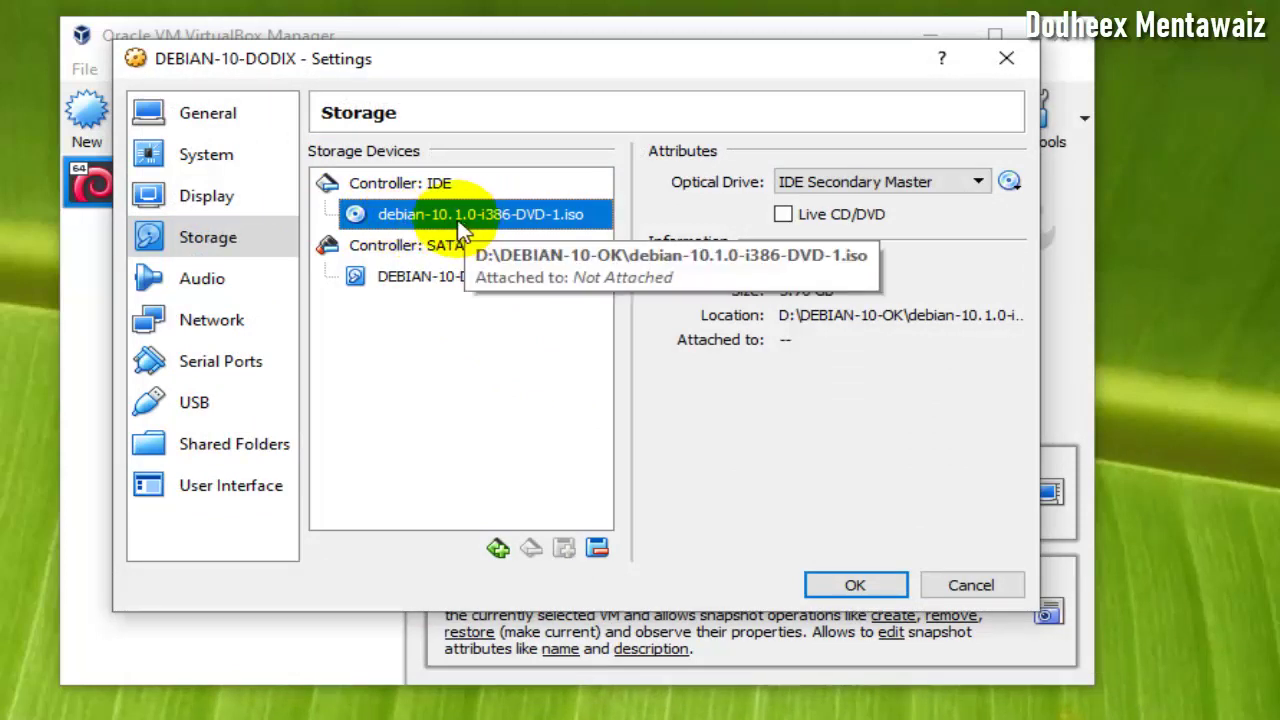
{"action": "left_click", "coordinate": [216, 322]}
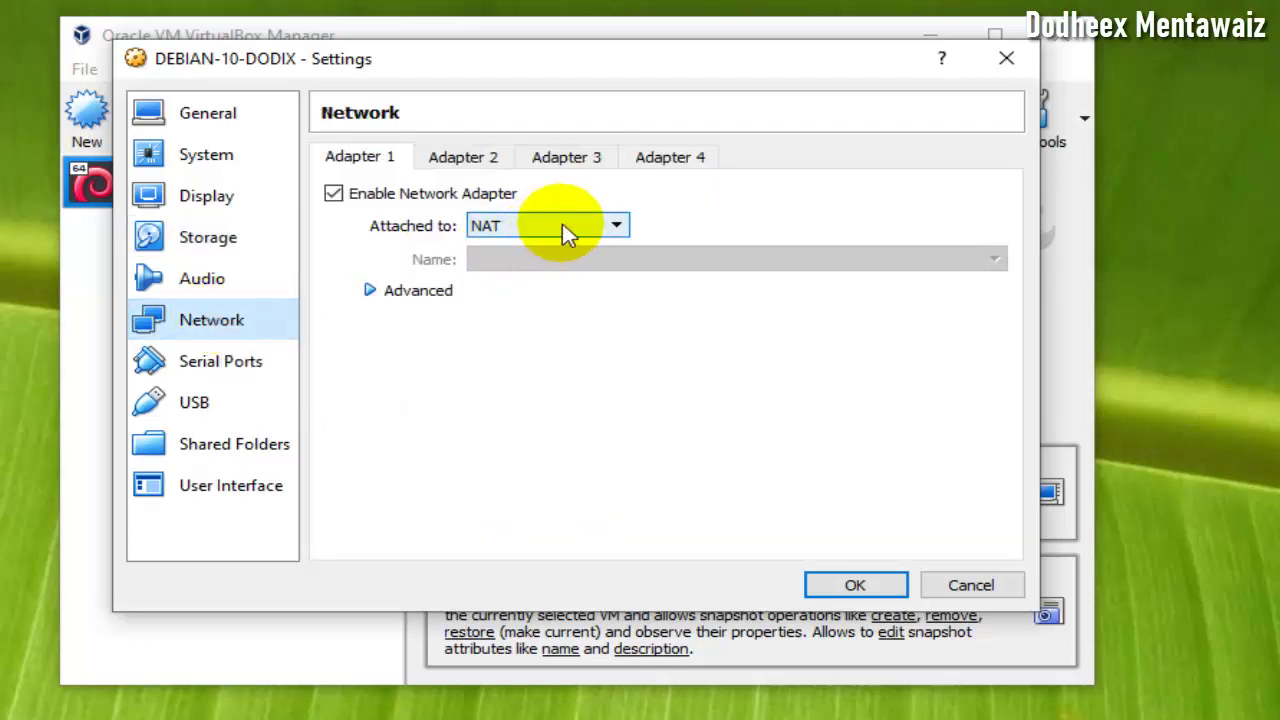
- Attach Adapter 1 to Internal Network 'intnet' and save the settings with OK
{"action": "left_click", "coordinate": [565, 232]}
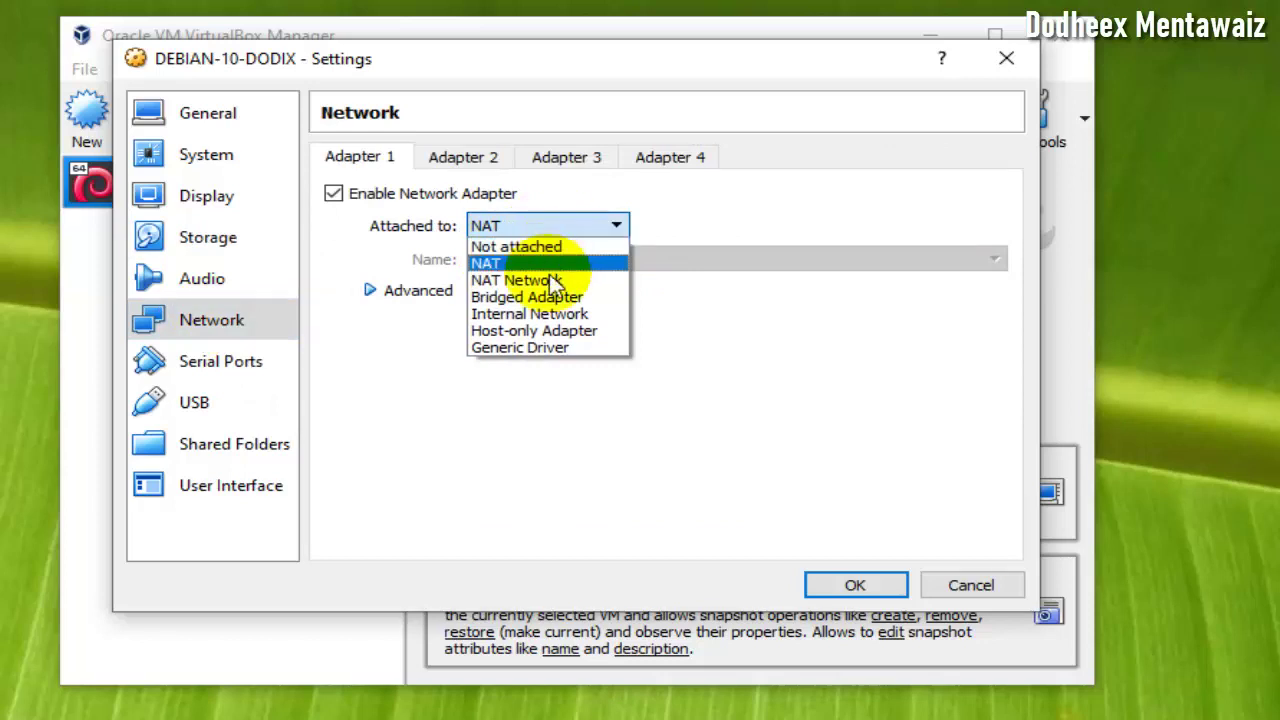
{"action": "left_click", "coordinate": [618, 228]}
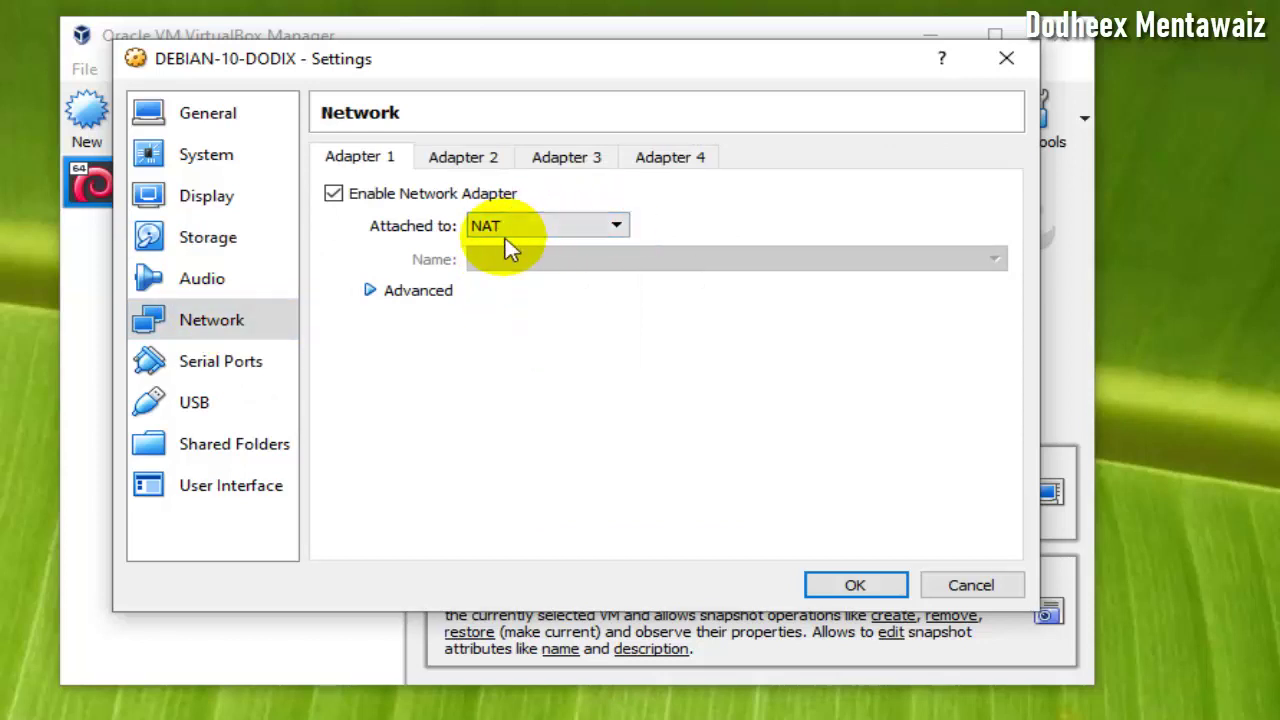
{"action": "left_click", "coordinate": [560, 222]}
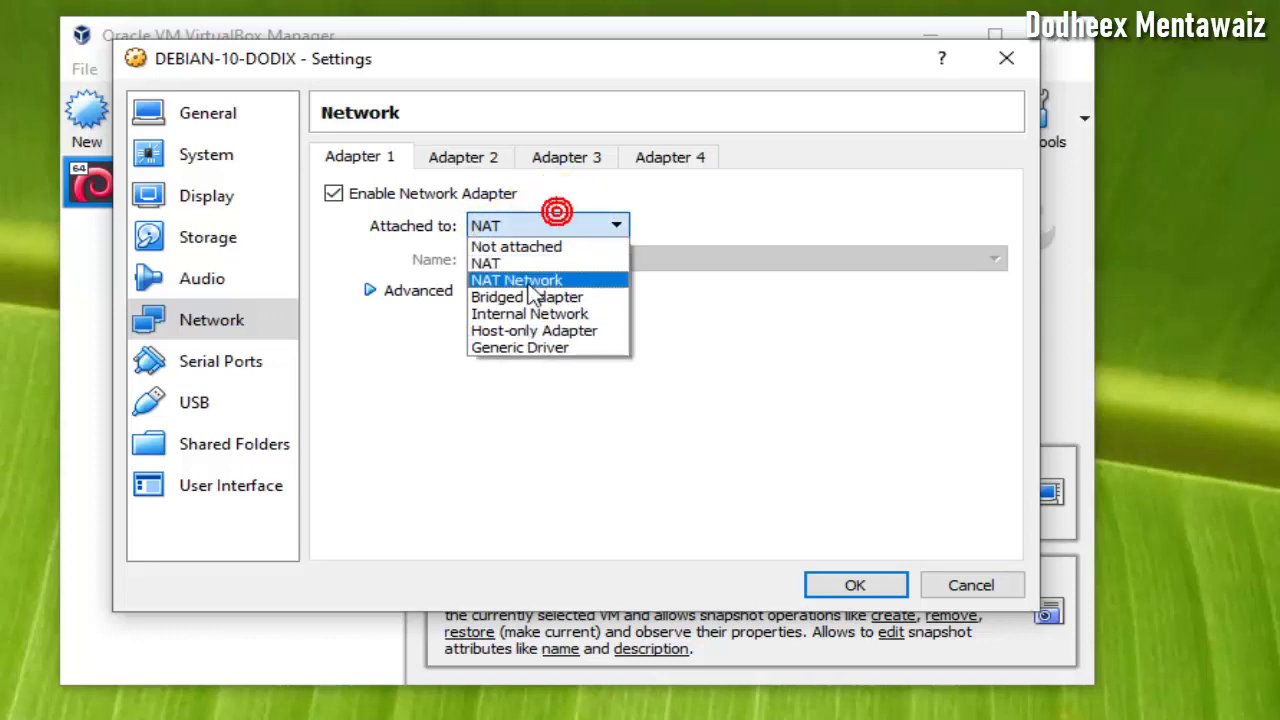
{"action": "left_click", "coordinate": [590, 228]}
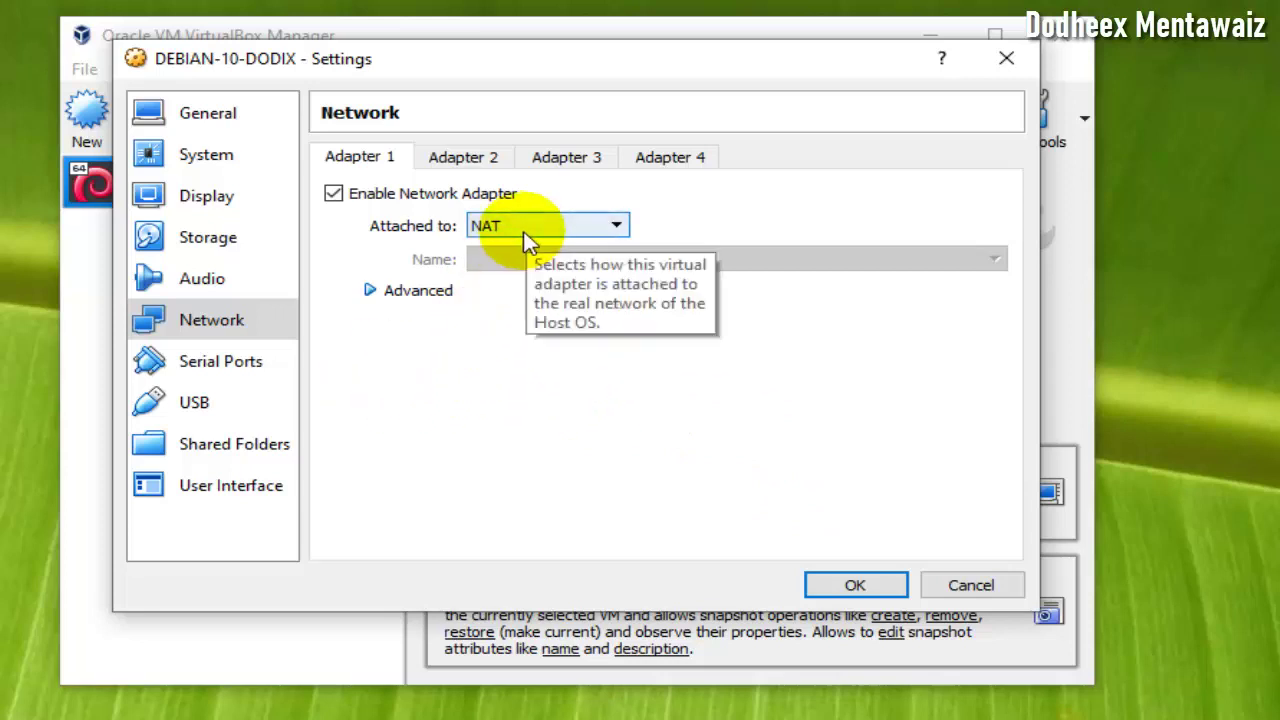
{"action": "left_click", "coordinate": [601, 229]}
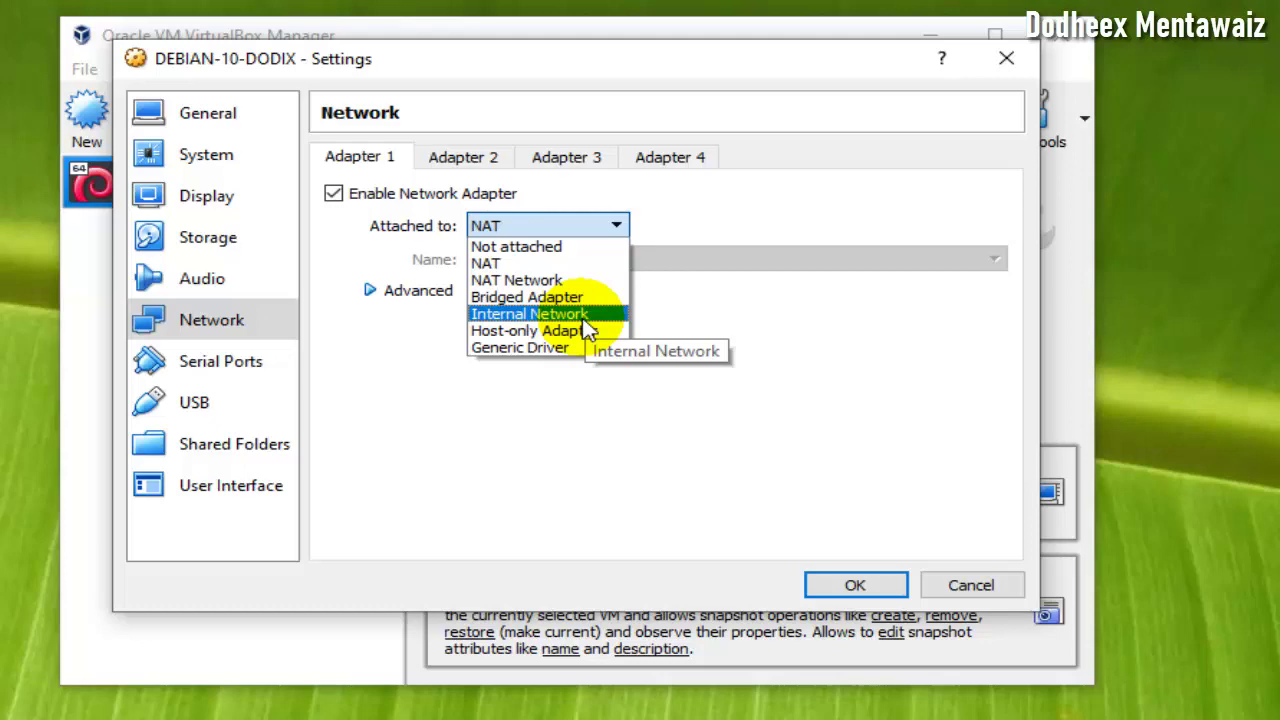
{"action": "left_click", "coordinate": [585, 316]}
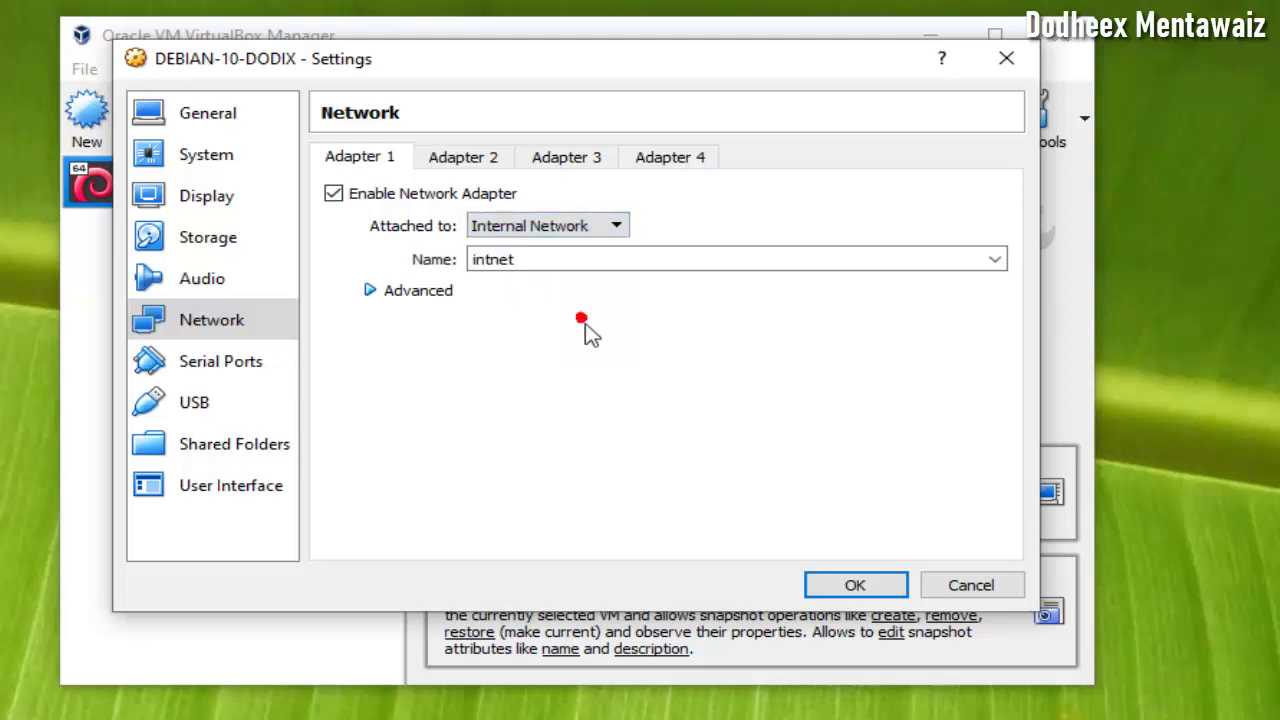
{"action": "left_click", "coordinate": [810, 588]}
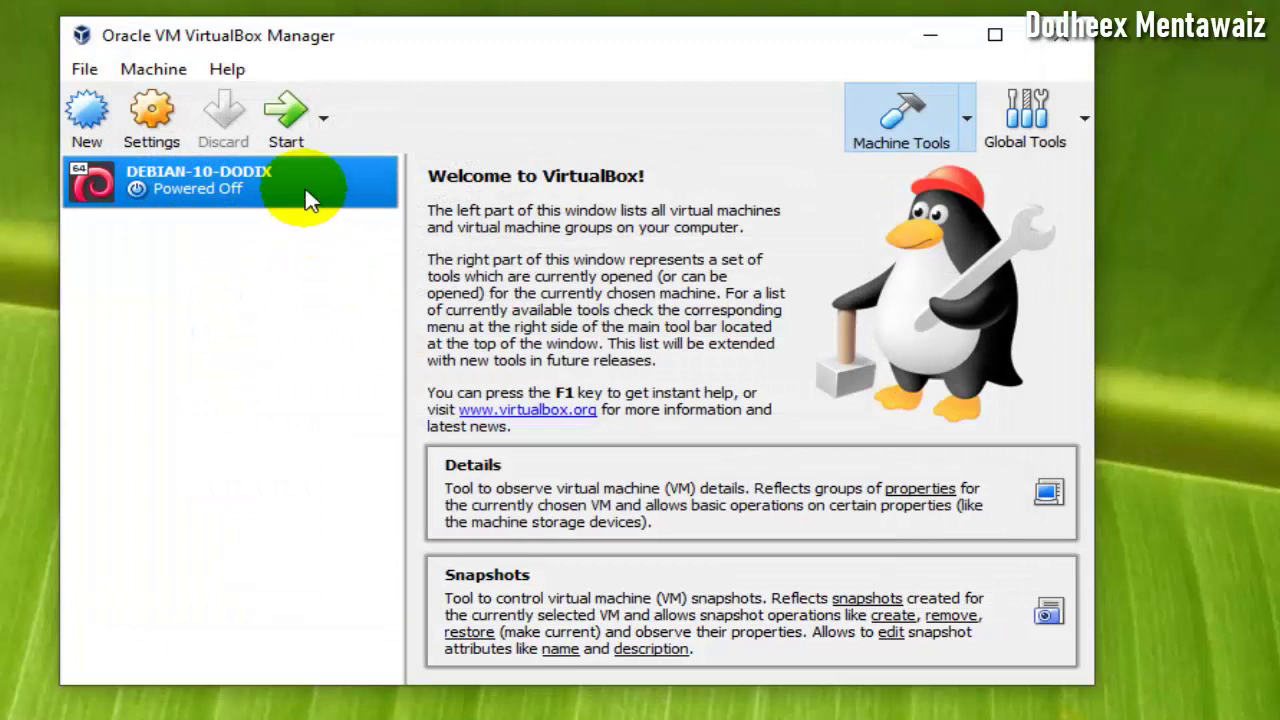
- Start DEBIAN-10-DODIX, dismiss the keyboard capture notice, and highlight Install in the boot menu
{"action": "left_click", "coordinate": [298, 122]}
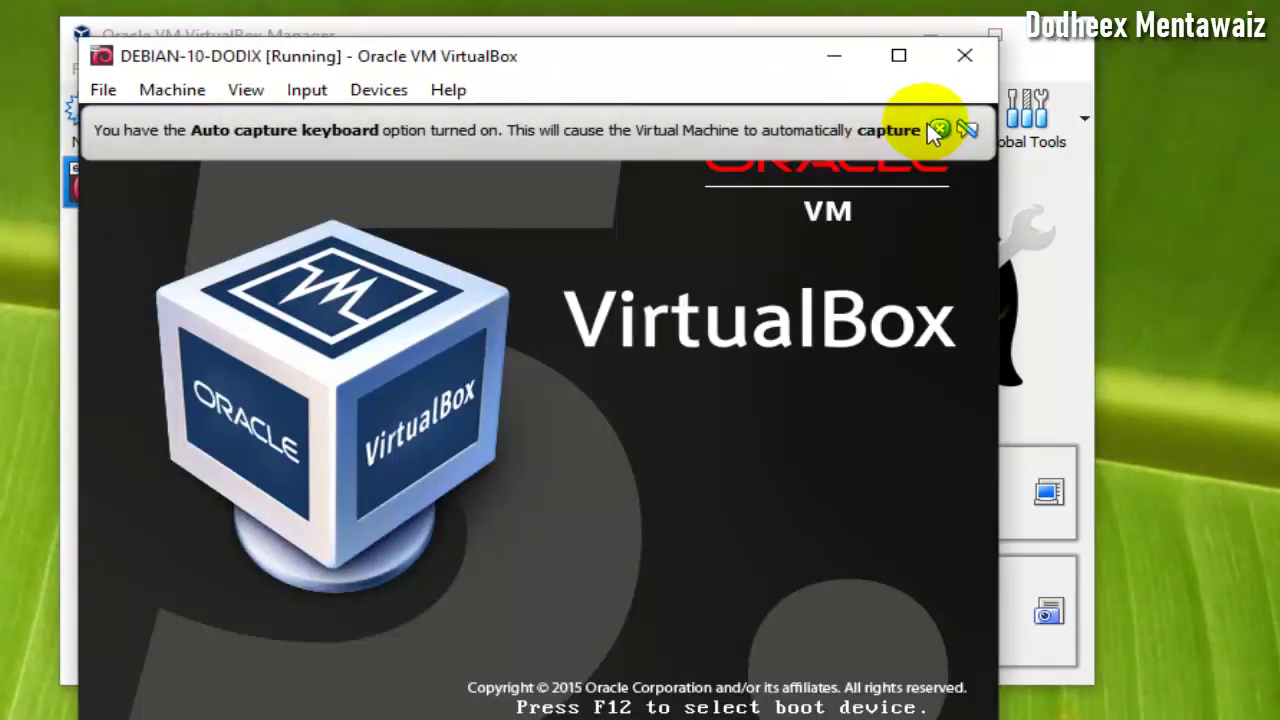
{"action": "left_click", "coordinate": [933, 128]}
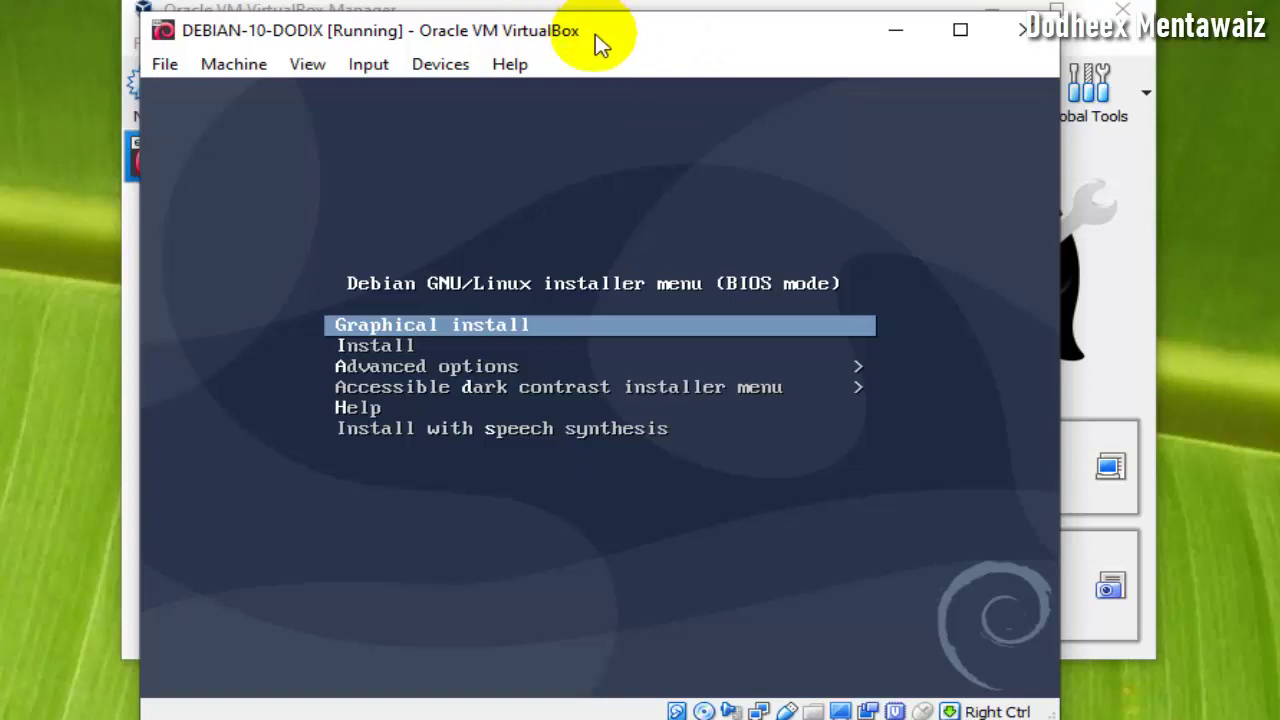
{"action": "left_click", "coordinate": [668, 36]}
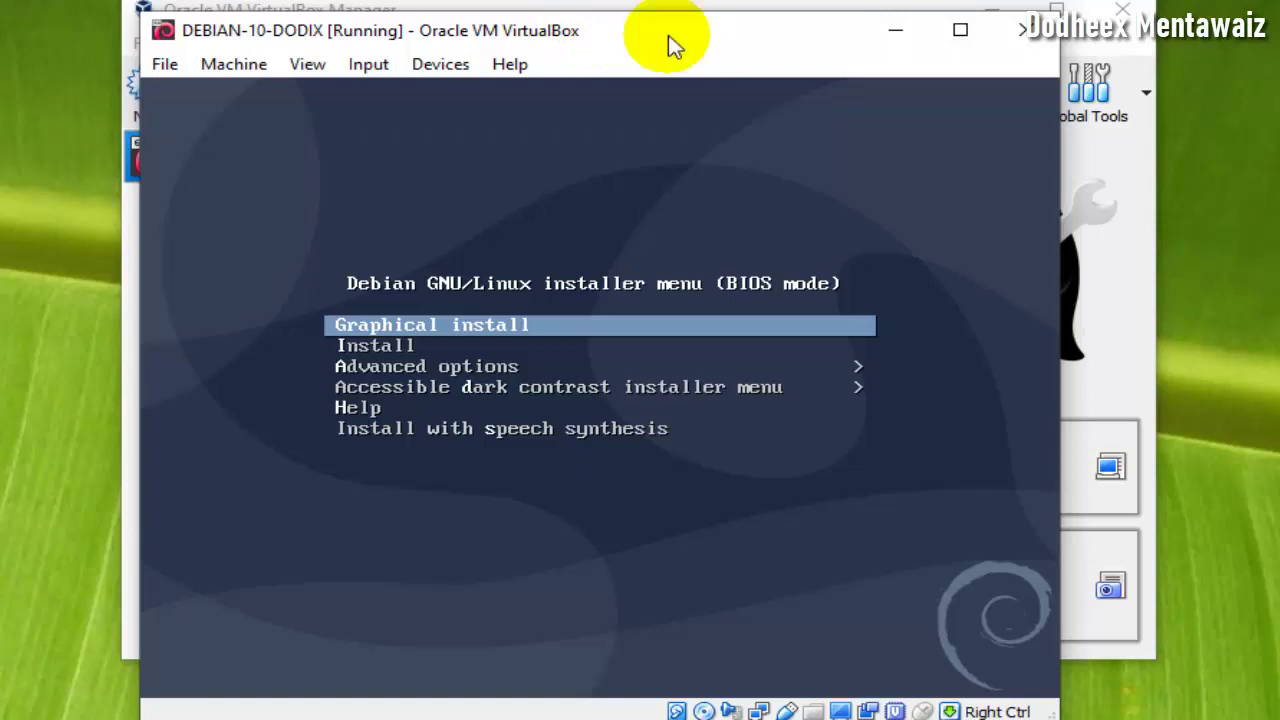
{"action": "key", "text": "Down"}
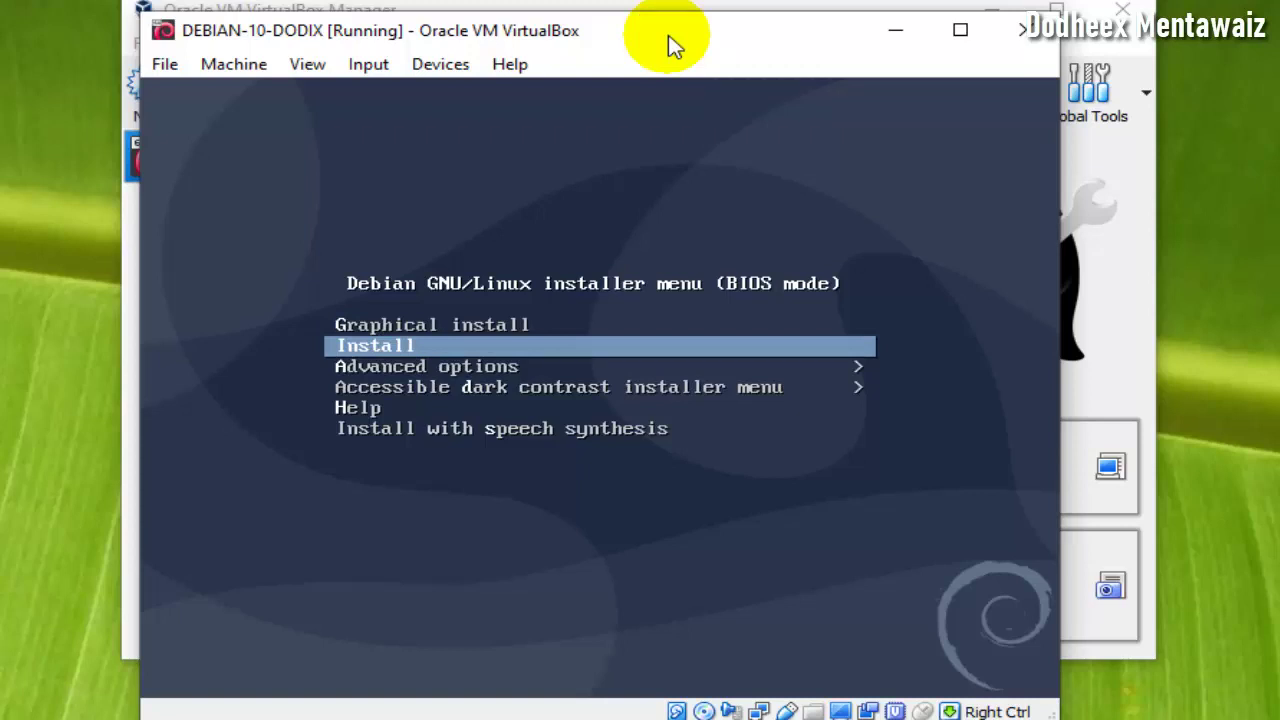
- Launch the text-mode installer and accept English as the installation language
{"action": "key", "text": "Up"}
{"action": "key", "text": "Down"}
{"action": "key", "text": "Return"}
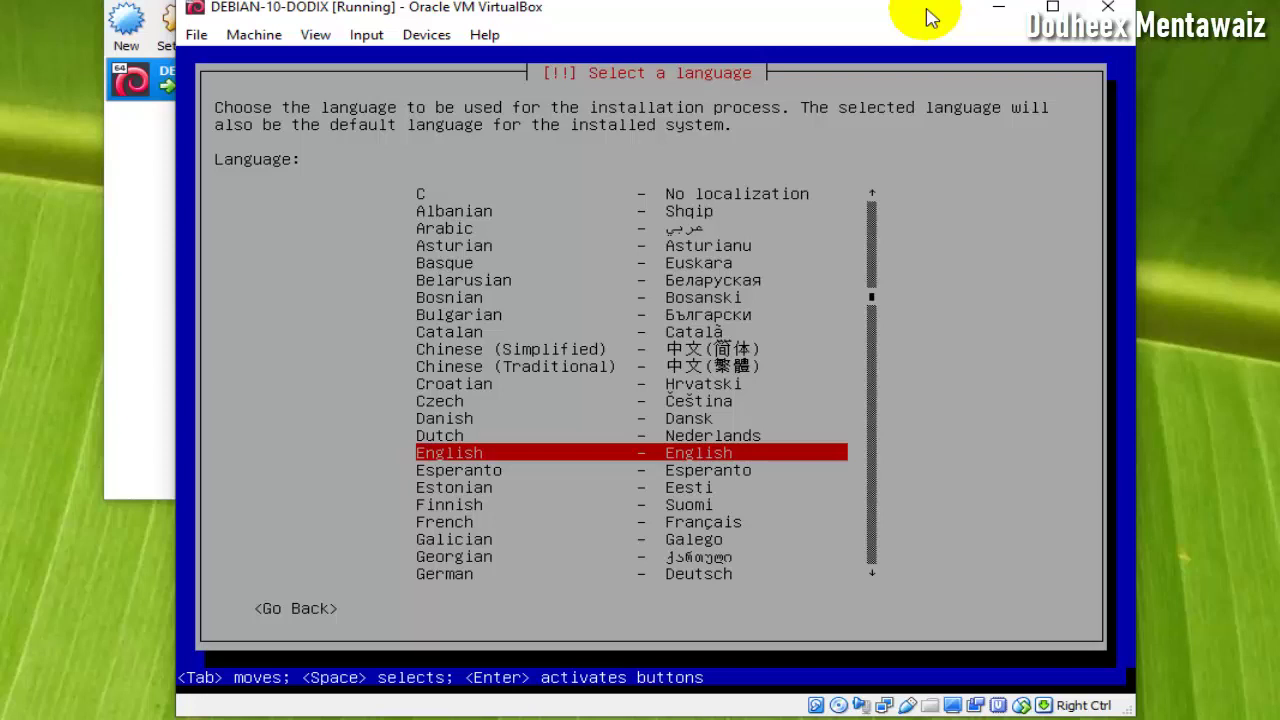
{"action": "key", "text": "Return"}
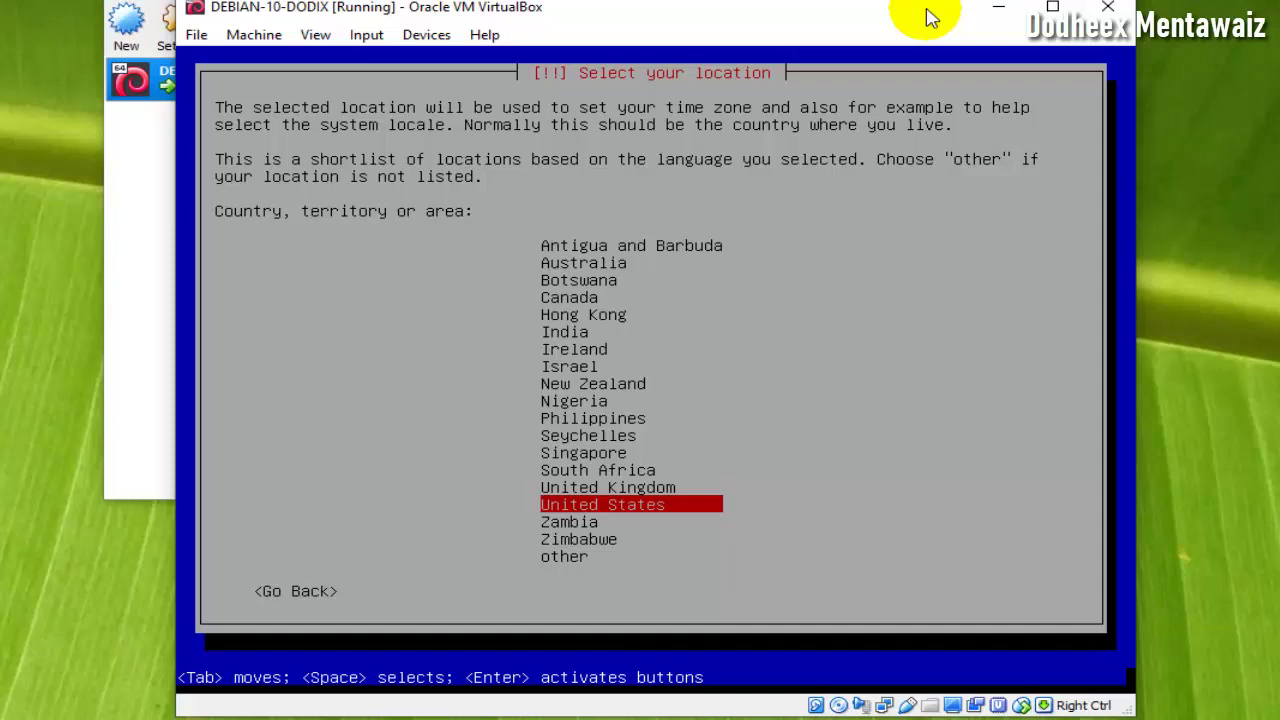
- Set the location to Indonesia via other > Asia, with United States as the locale
{"action": "key", "text": "Up"}
{"action": "key", "text": "Up"}
{"action": "key", "text": "Up"}
{"action": "key", "text": "Up"}
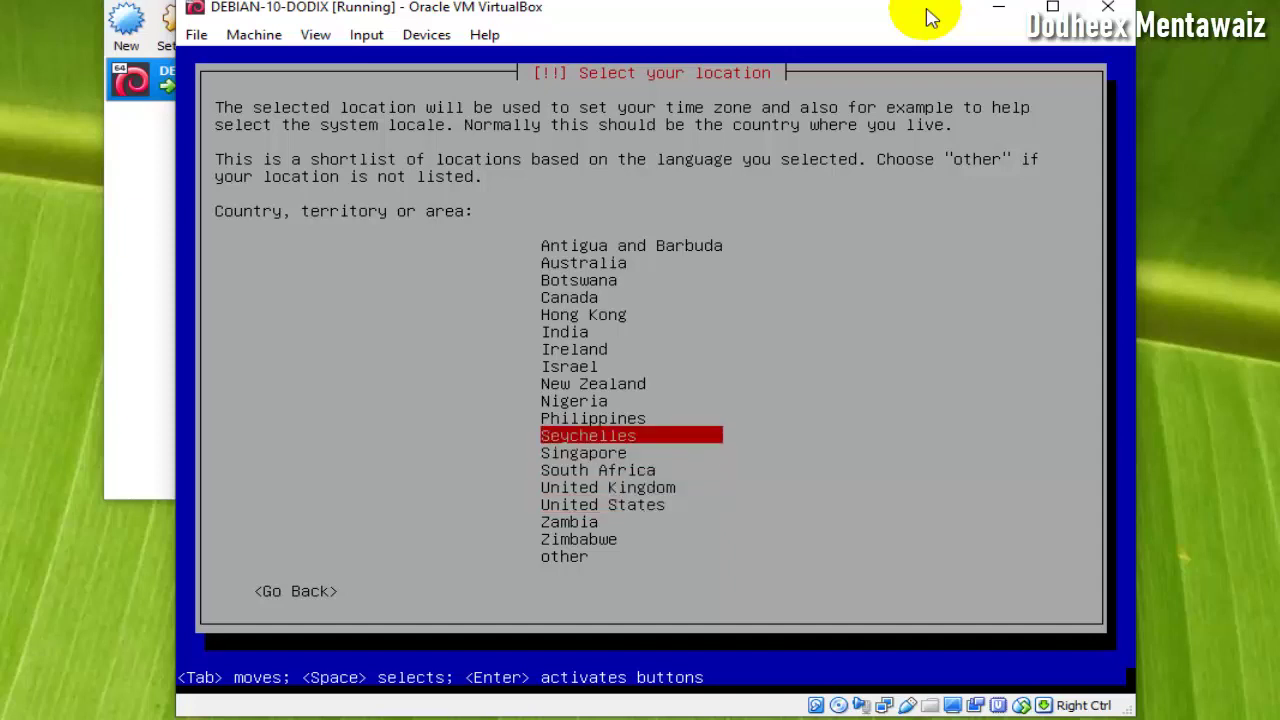
{"action": "key", "text": "Down"}
{"action": "key", "text": "Down"}
{"action": "key", "text": "Down"}
{"action": "key", "text": "Down"}
{"action": "key", "text": "Down"}
{"action": "key", "text": "Down"}
{"action": "key", "text": "Down"}
{"action": "key", "text": "Up"}
{"action": "key", "text": "Up"}
{"action": "key", "text": "Up"}
{"action": "key", "text": "Up"}
{"action": "key", "text": "Up"}
{"action": "key", "text": "Up"}
{"action": "key", "text": "Up"}
{"action": "key", "text": "Down"}
{"action": "key", "text": "Down"}
{"action": "key", "text": "Down"}
{"action": "key", "text": "Down"}
{"action": "key", "text": "Down"}
{"action": "key", "text": "Down"}
{"action": "key", "text": "Down"}
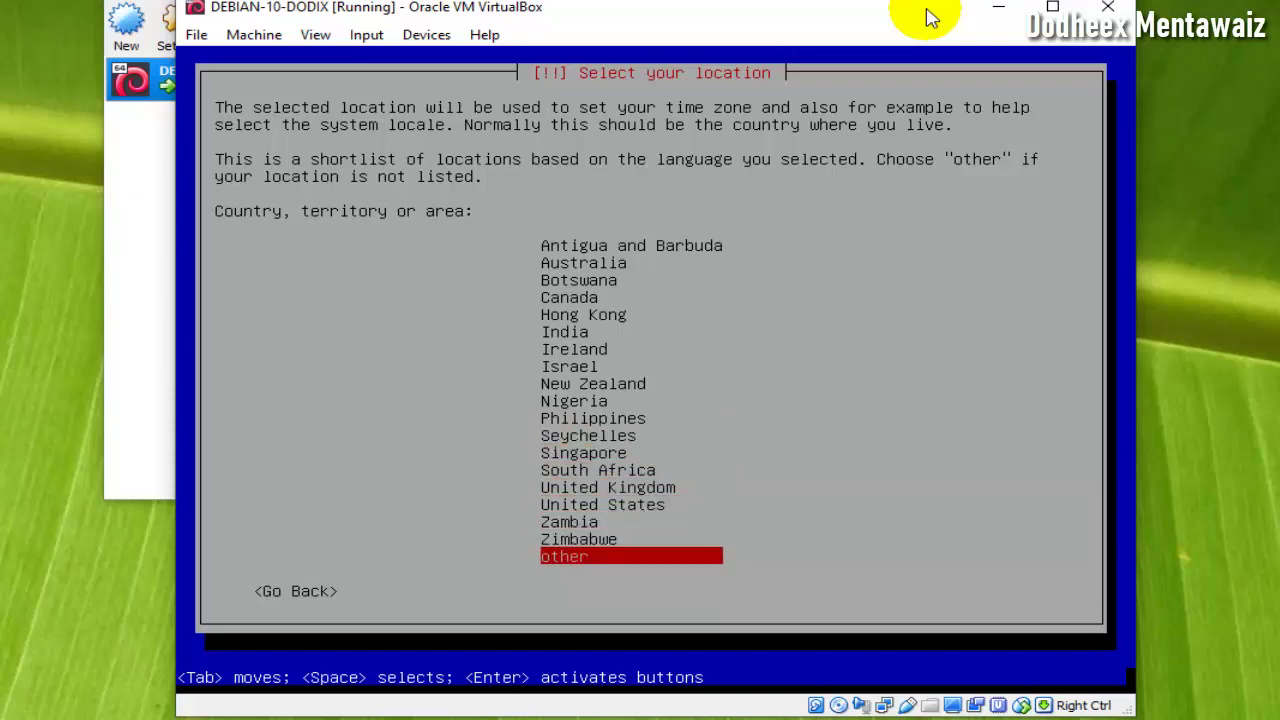
{"action": "key", "text": "Return"}
{"action": "key", "text": "Up"}
{"action": "key", "text": "Up"}
{"action": "key", "text": "Up"}
{"action": "key", "text": "Up"}
{"action": "key", "text": "Up"}
{"action": "key", "text": "Up"}
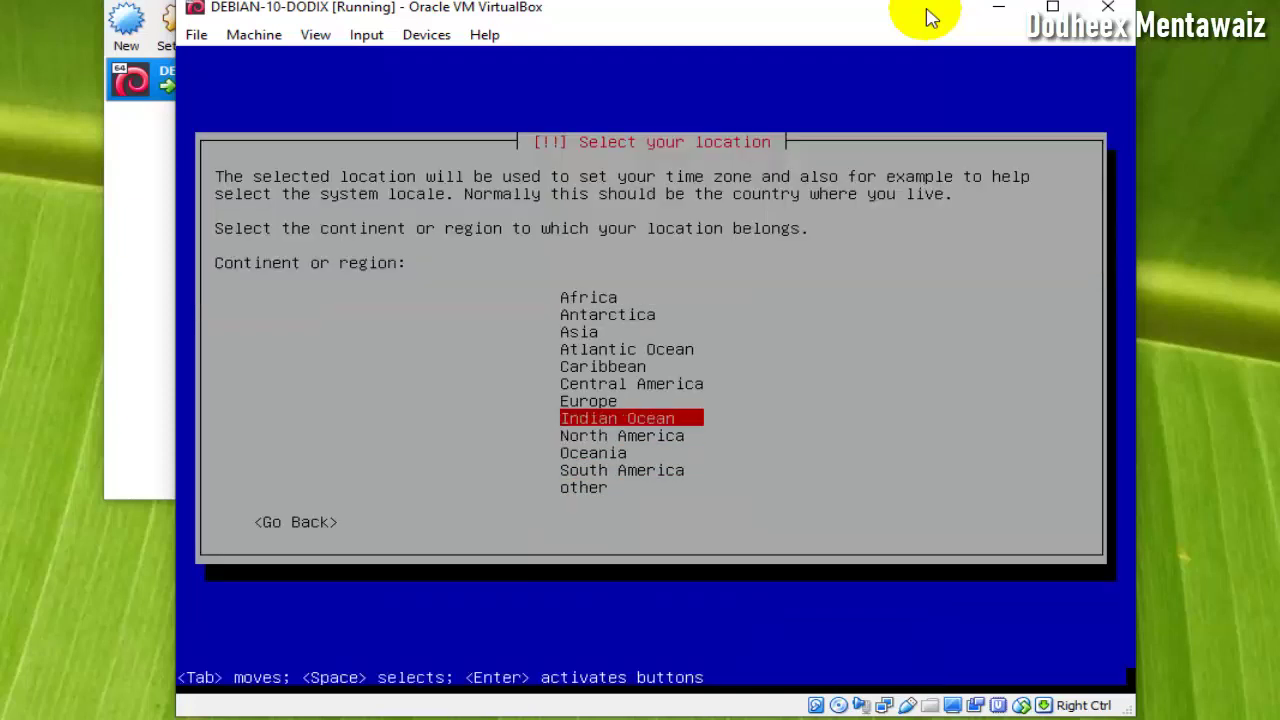
{"action": "key", "text": "Return"}
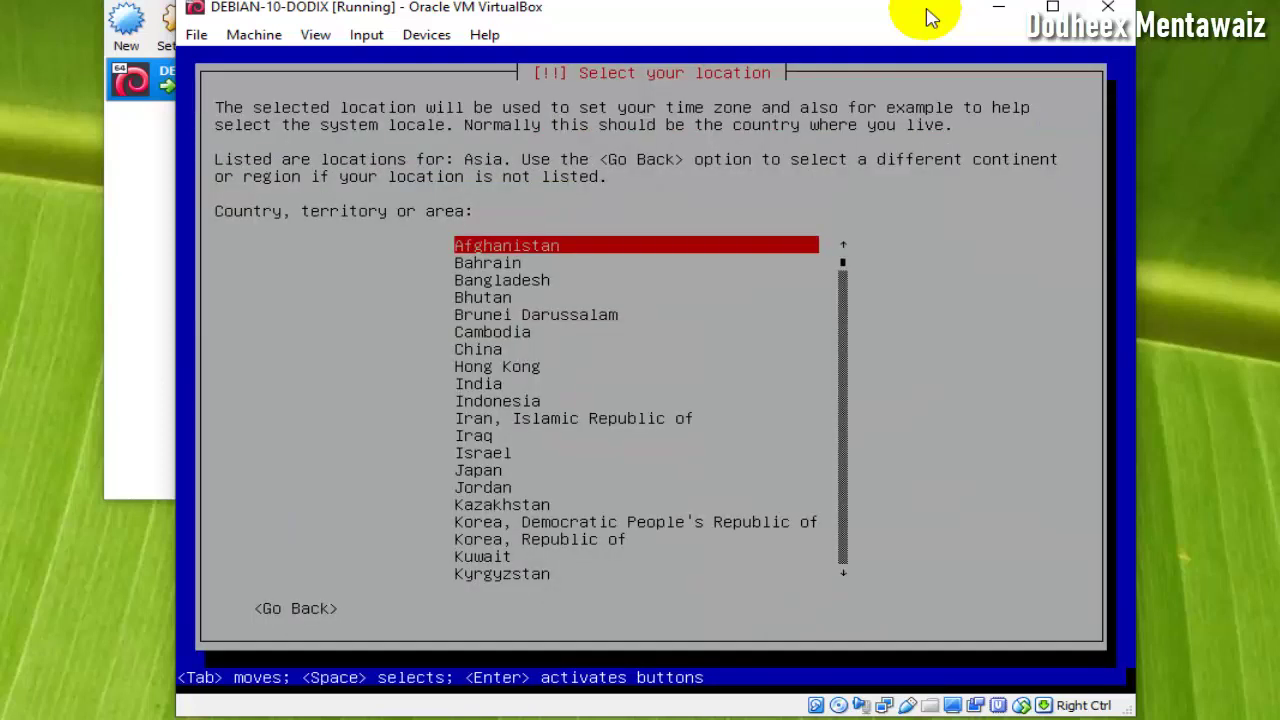
{"action": "key", "text": "Down"}
{"action": "key", "text": "Down"}
{"action": "key", "text": "Down"}
{"action": "key", "text": "Down"}
{"action": "key", "text": "Down"}
{"action": "key", "text": "Down"}
{"action": "key", "text": "Down"}
{"action": "key", "text": "Down"}
{"action": "key", "text": "Down"}
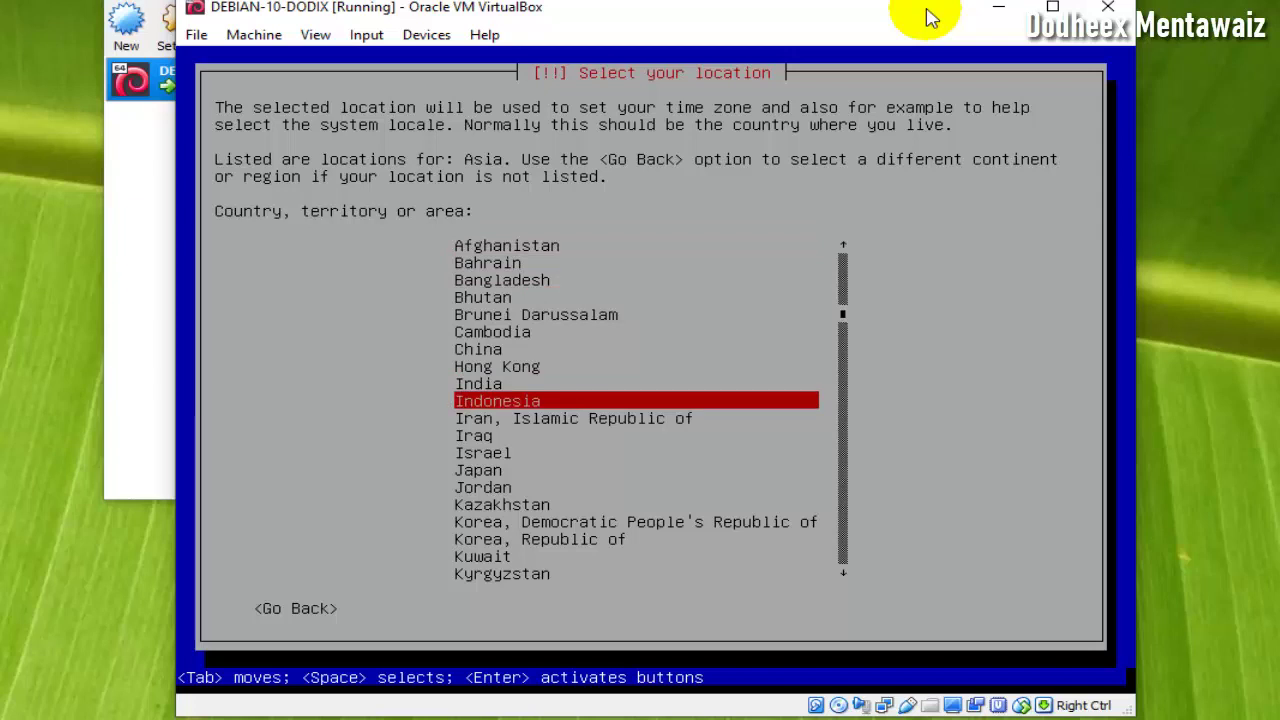
{"action": "key", "text": "Return"}
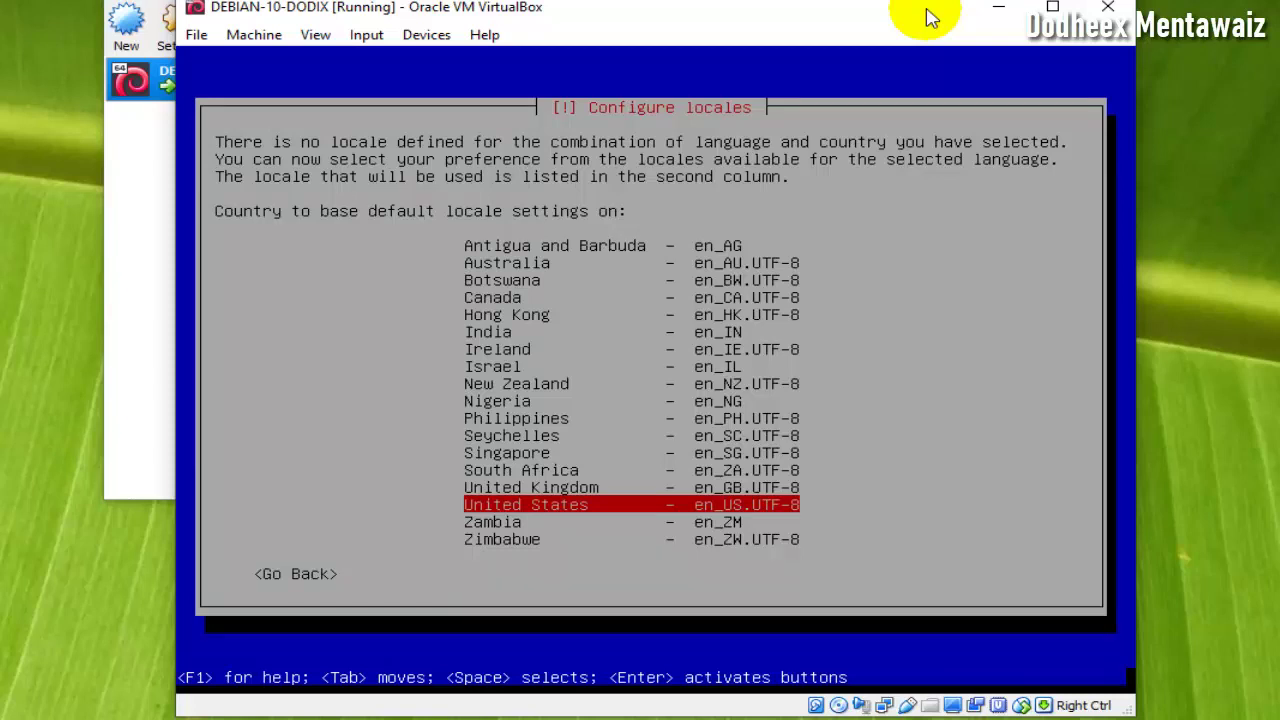
{"action": "key", "text": "Return"}
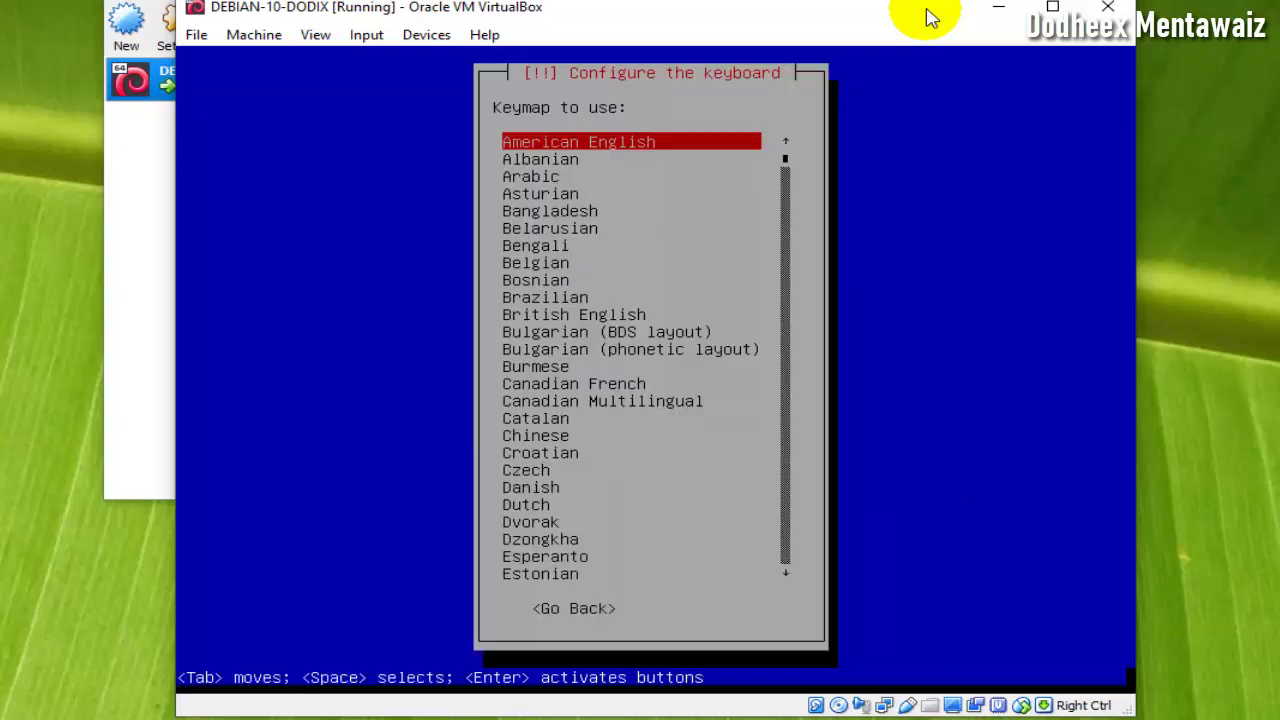
- Accept the American English keymap and choose 'Do not configure the network at this time'
{"action": "key", "text": "Return"}
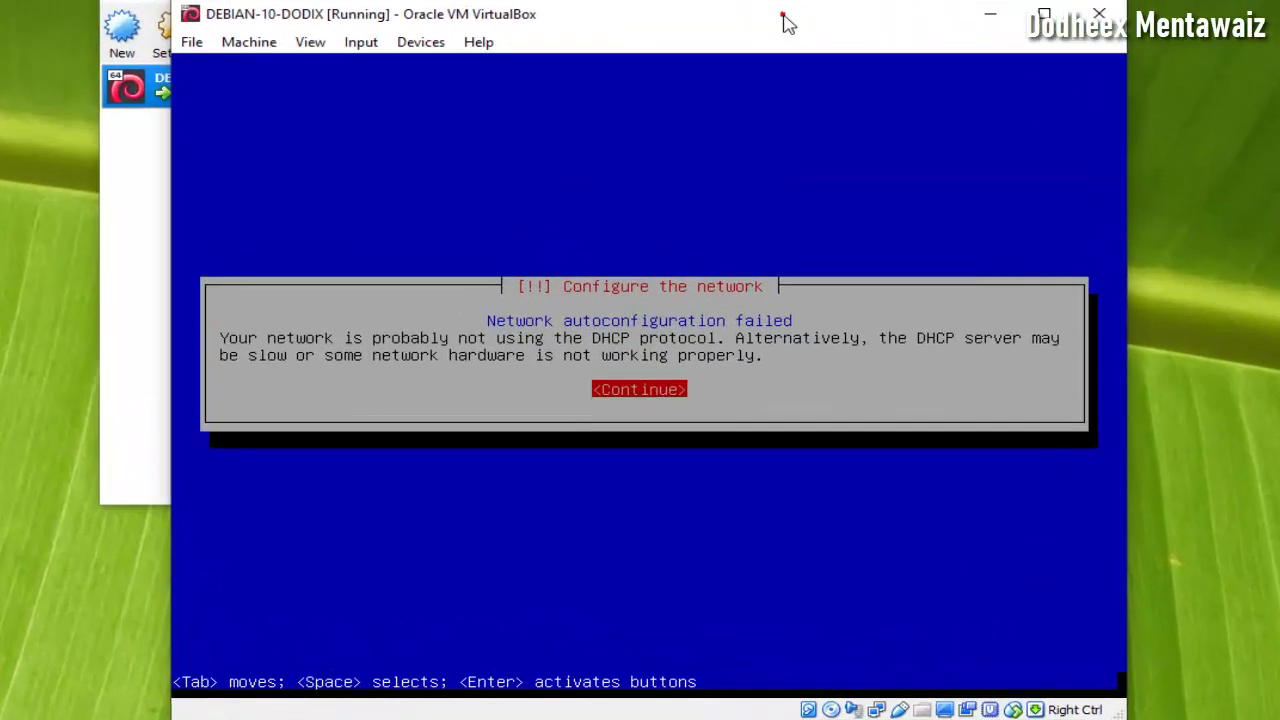
{"action": "left_click", "coordinate": [786, 22]}
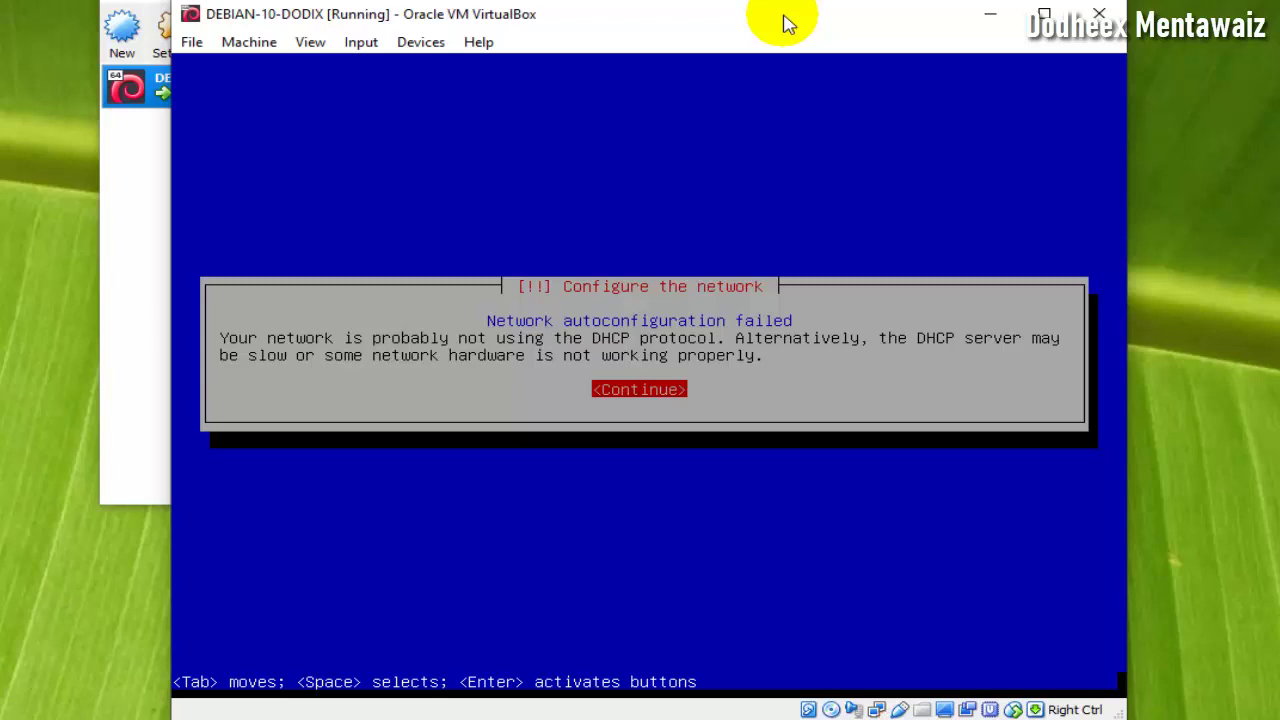
{"action": "key", "text": "Return"}
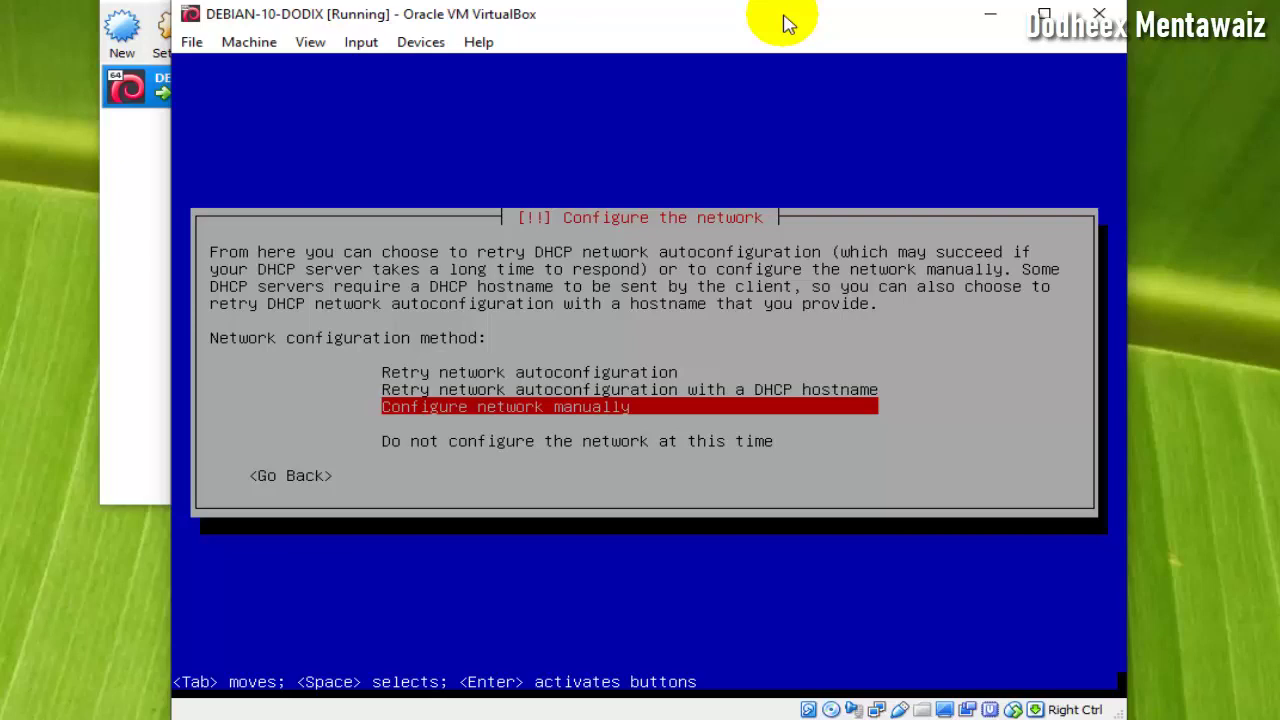
{"action": "key", "text": "Down"}
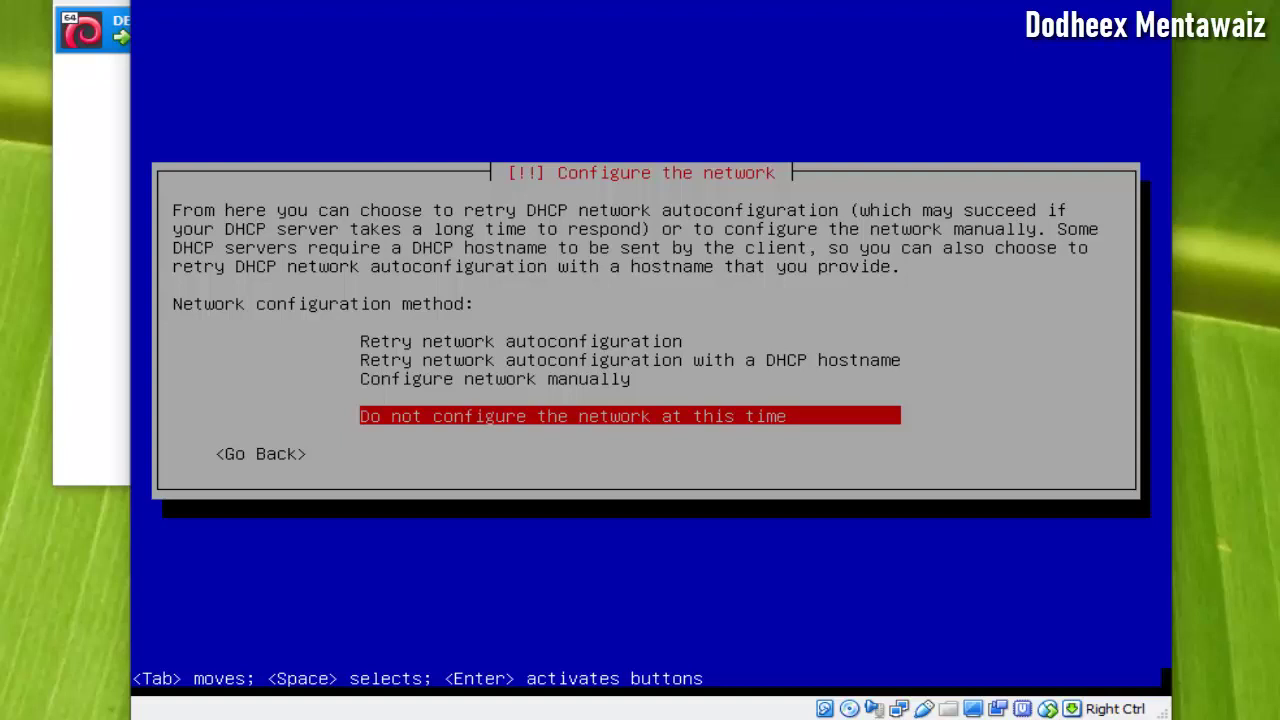
{"action": "key", "text": "Return"}
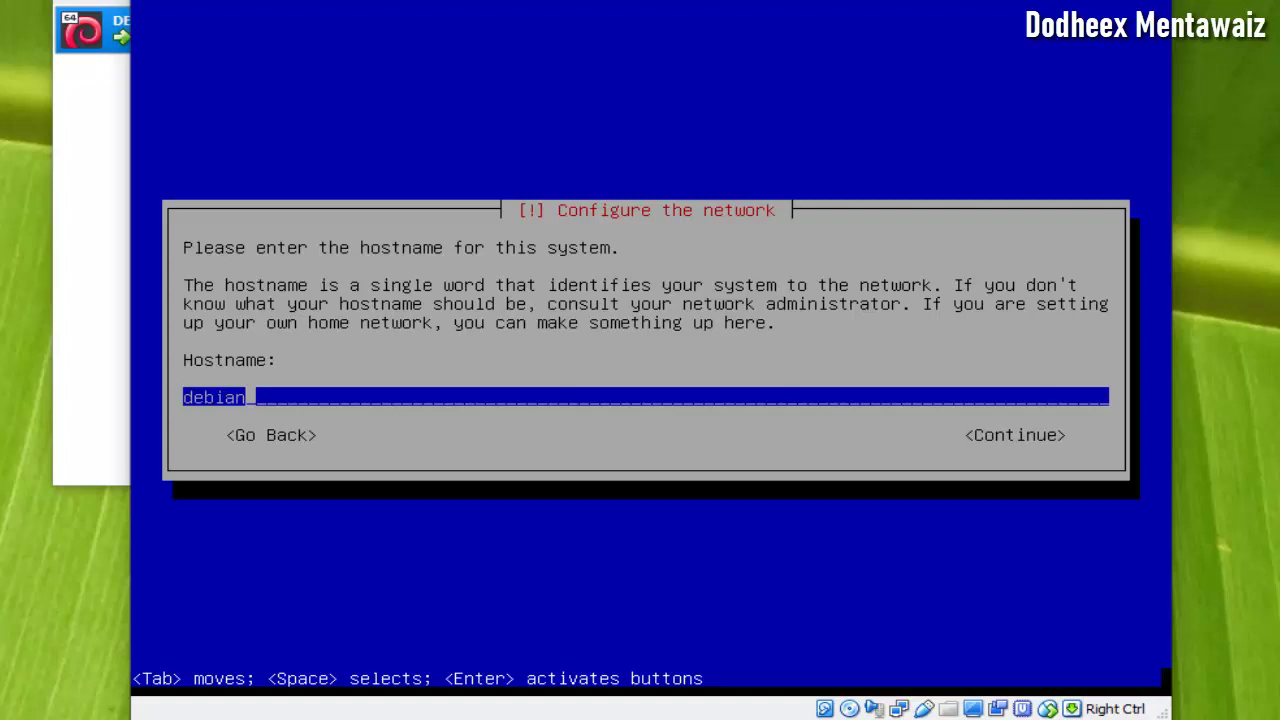
- Keep the hostname 'debian', then enter and re-enter the root password
{"action": "key", "text": "Tab"}
{"action": "key", "text": "Return"}
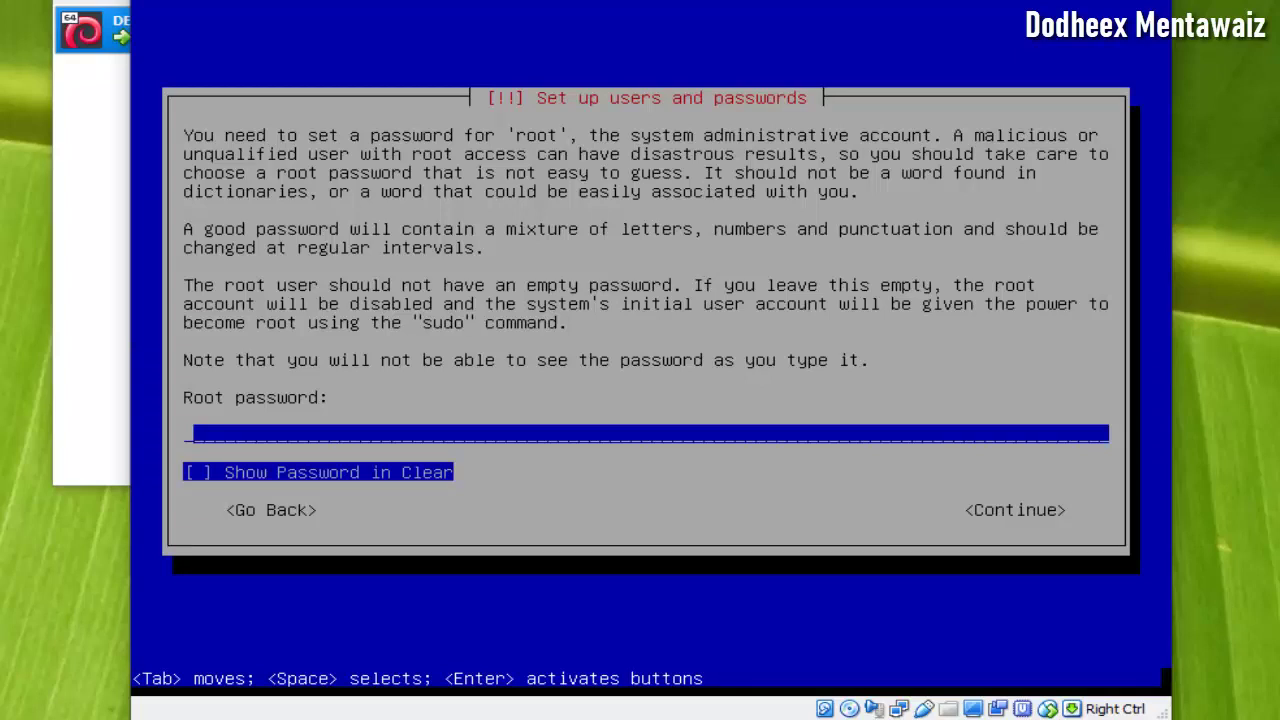
{"action": "type", "text": "***"}
{"action": "key", "text": "Tab"}
{"action": "key", "text": "Tab"}
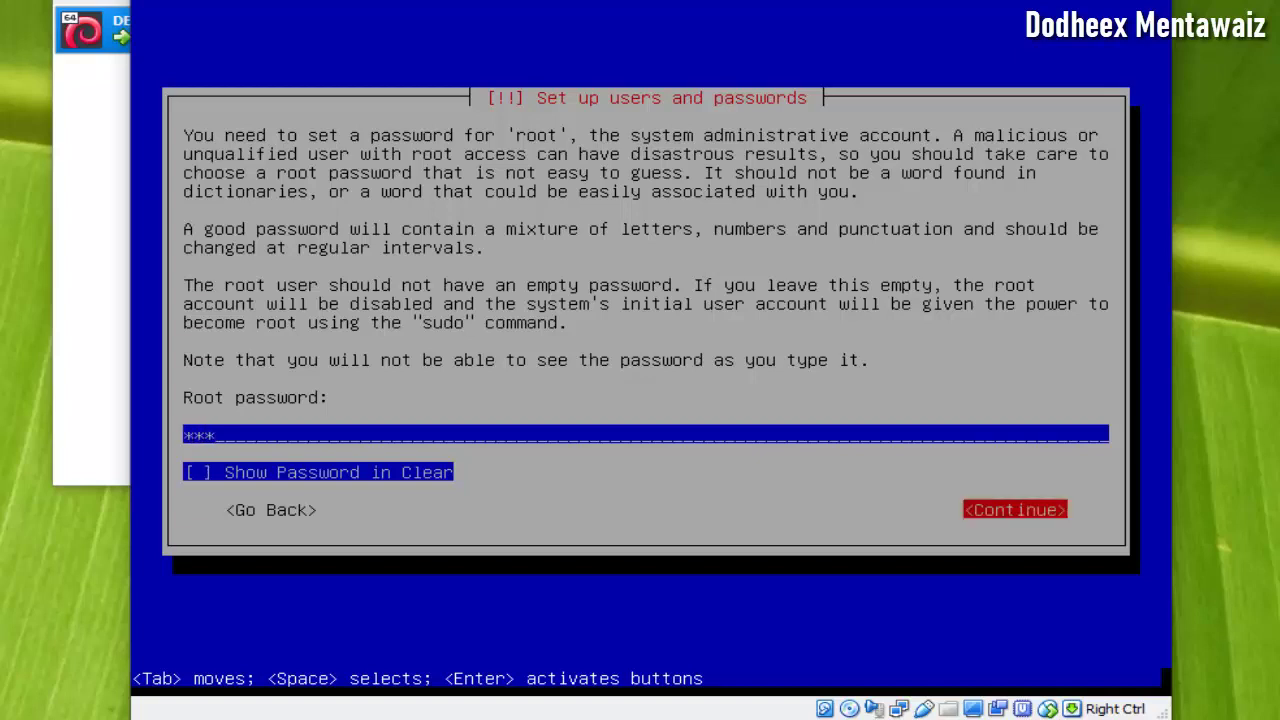
{"action": "key", "text": "Return"}
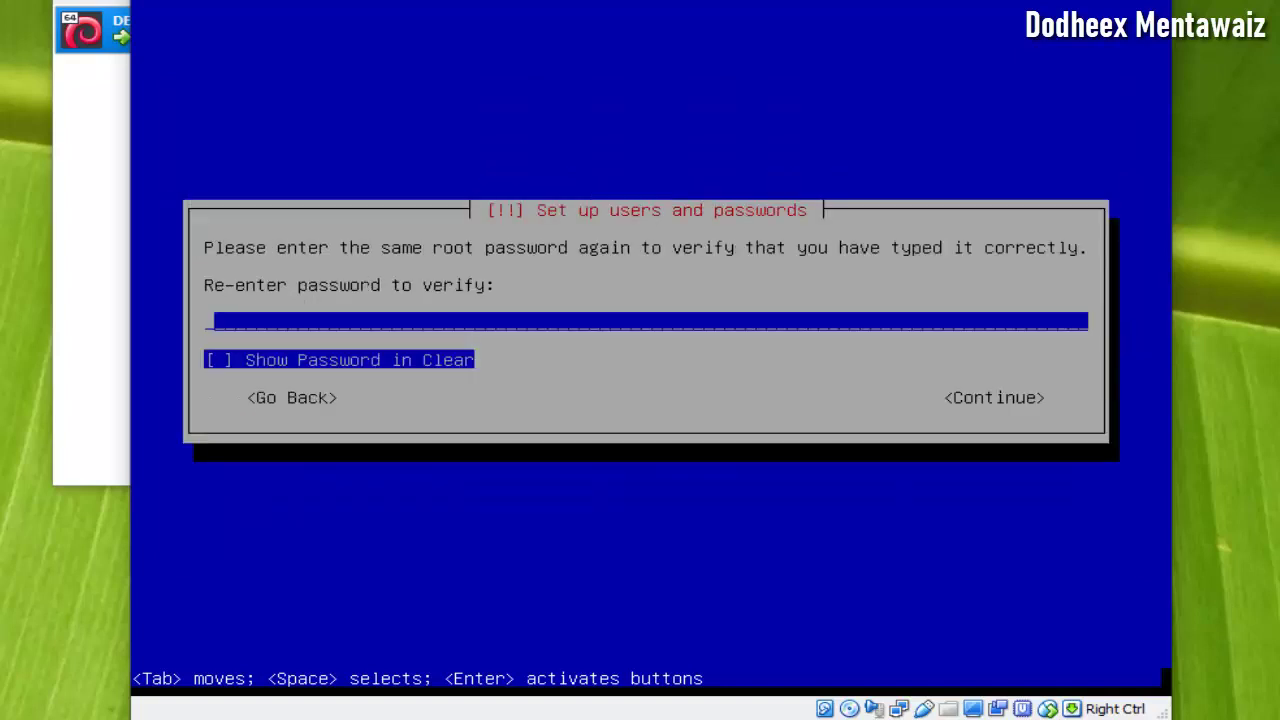
{"action": "type", "text": "***"}
{"action": "key", "text": "Tab"}
{"action": "key", "text": "Tab"}
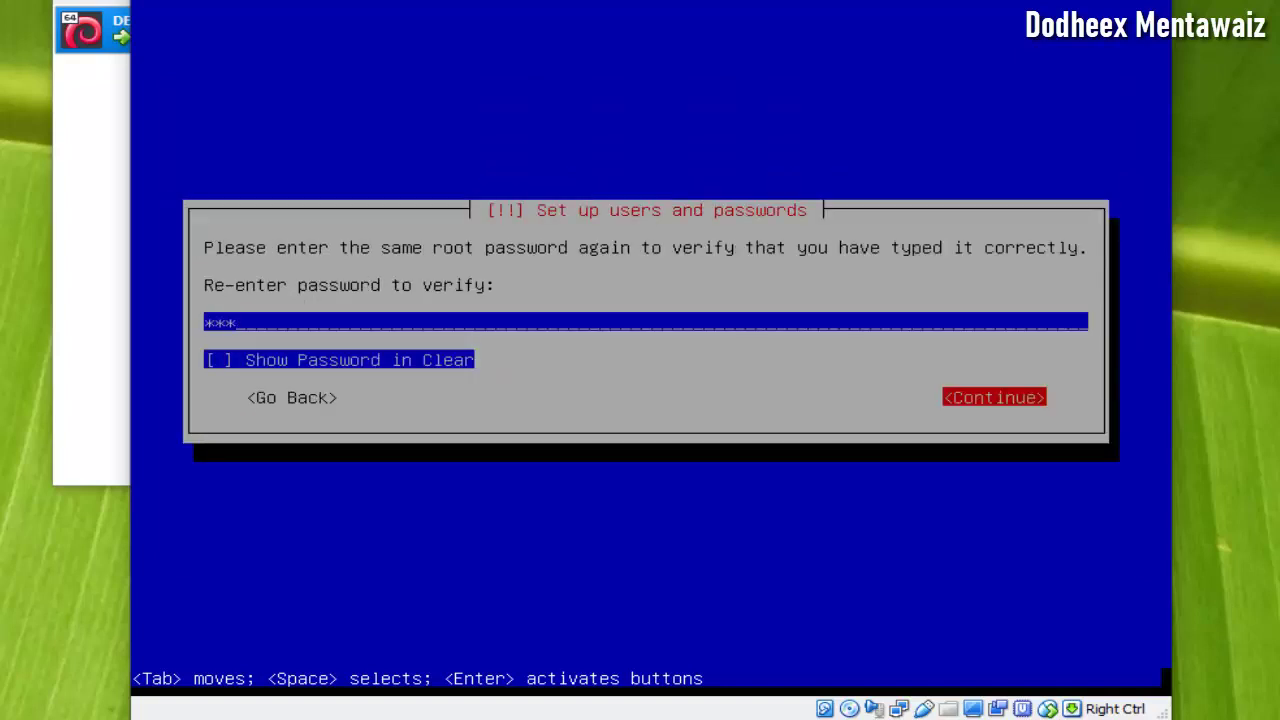
{"action": "key", "text": "Return"}
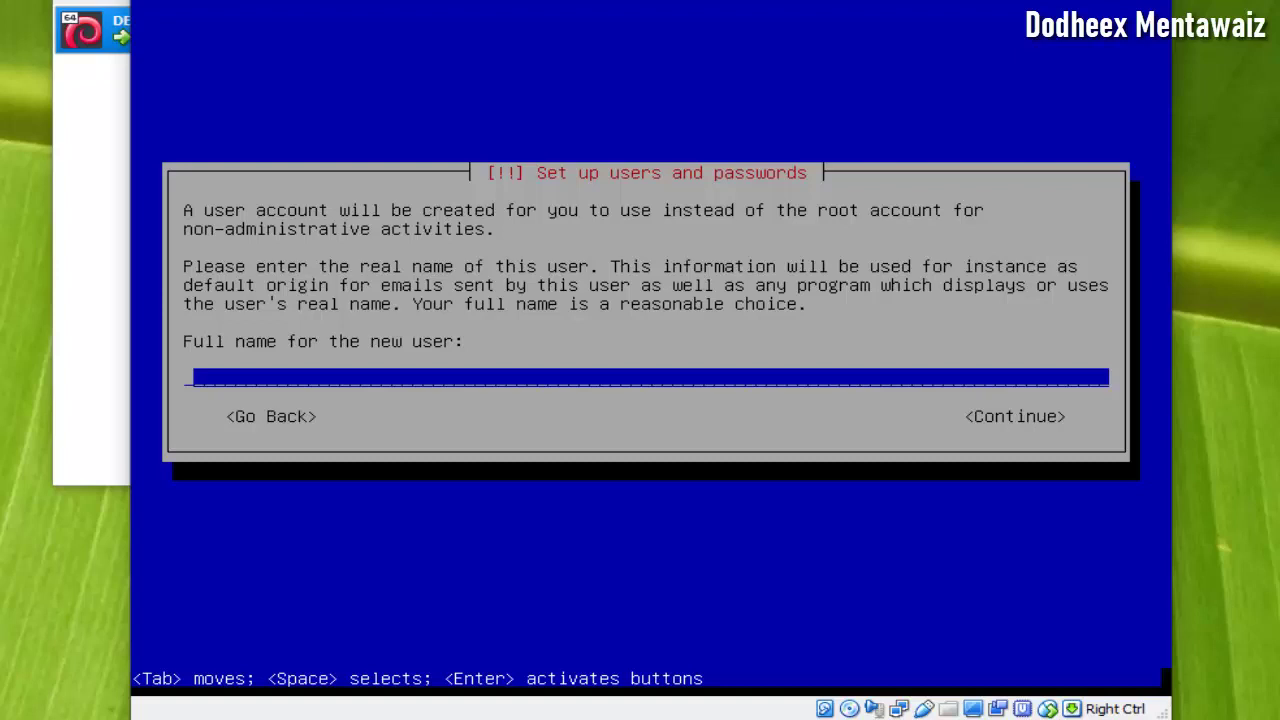
- Enter the new user's full name and accept the suggested username
{"action": "type", "text": "do"}
{"action": "type", "text": "dfi"}
{"action": "key", "text": "BackSpace"}
{"action": "key", "text": "BackSpace"}
{"action": "type", "text": "ix"}
{"action": "key", "text": "Tab"}
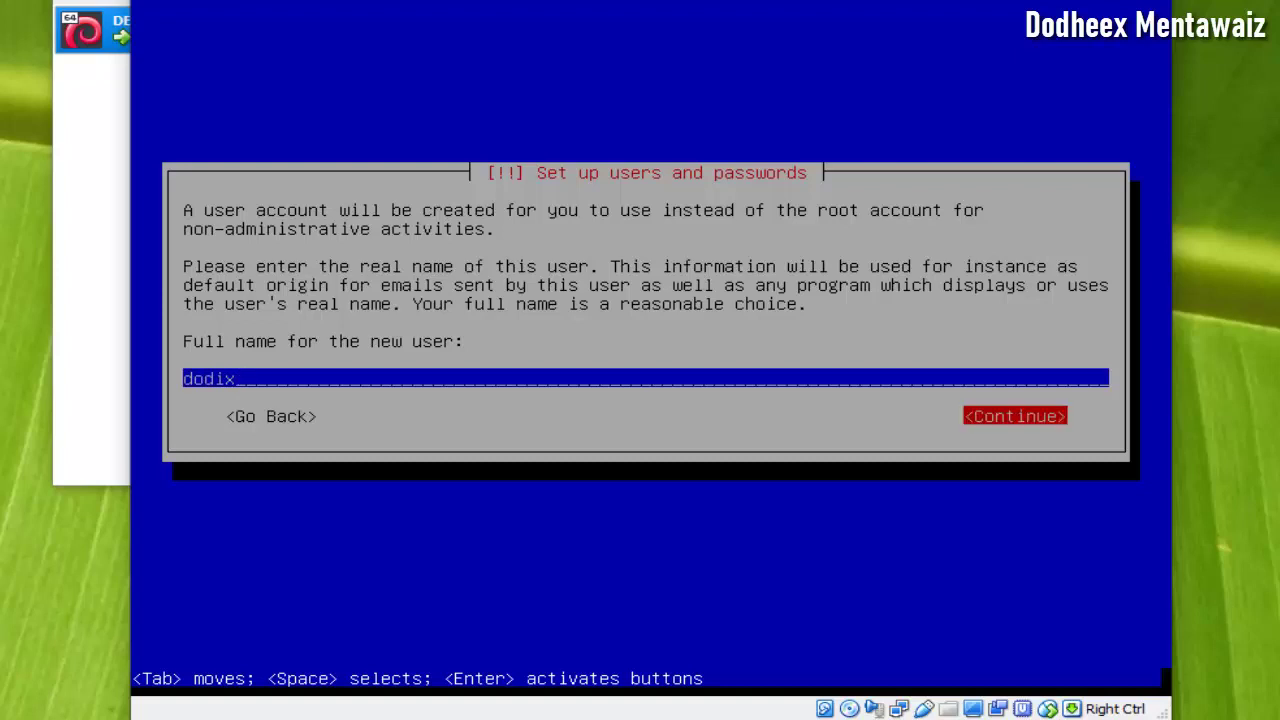
{"action": "key", "text": "Return"}
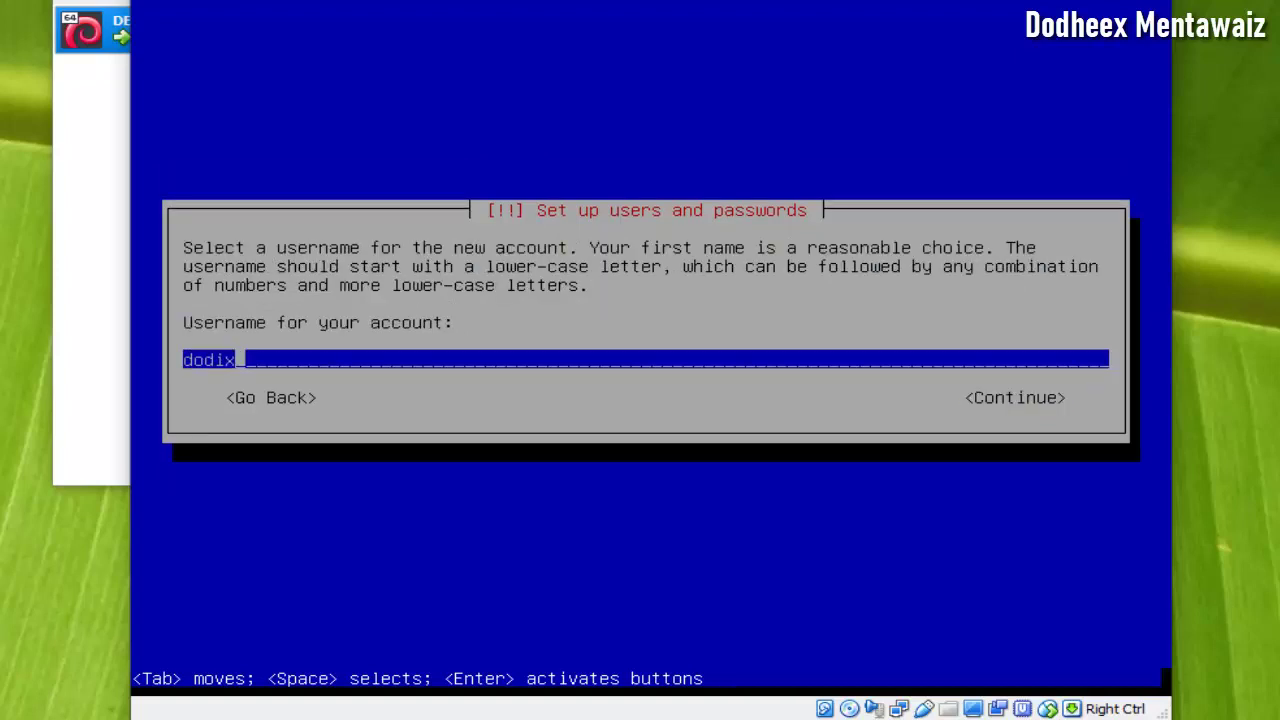
{"action": "key", "text": "Tab"}
{"action": "key", "text": "Return"}
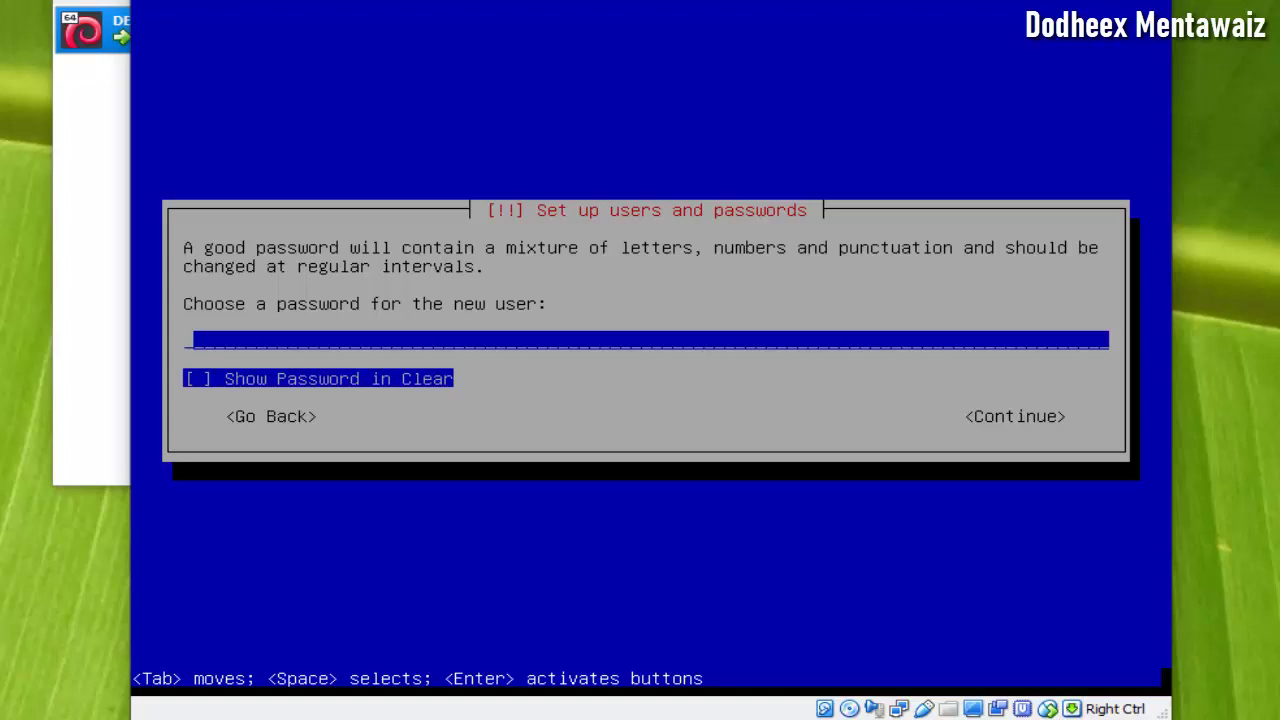
- Set and confirm the new user's password
{"action": "type", "text": "***"}
{"action": "key", "text": "Tab"}
{"action": "key", "text": "Tab"}
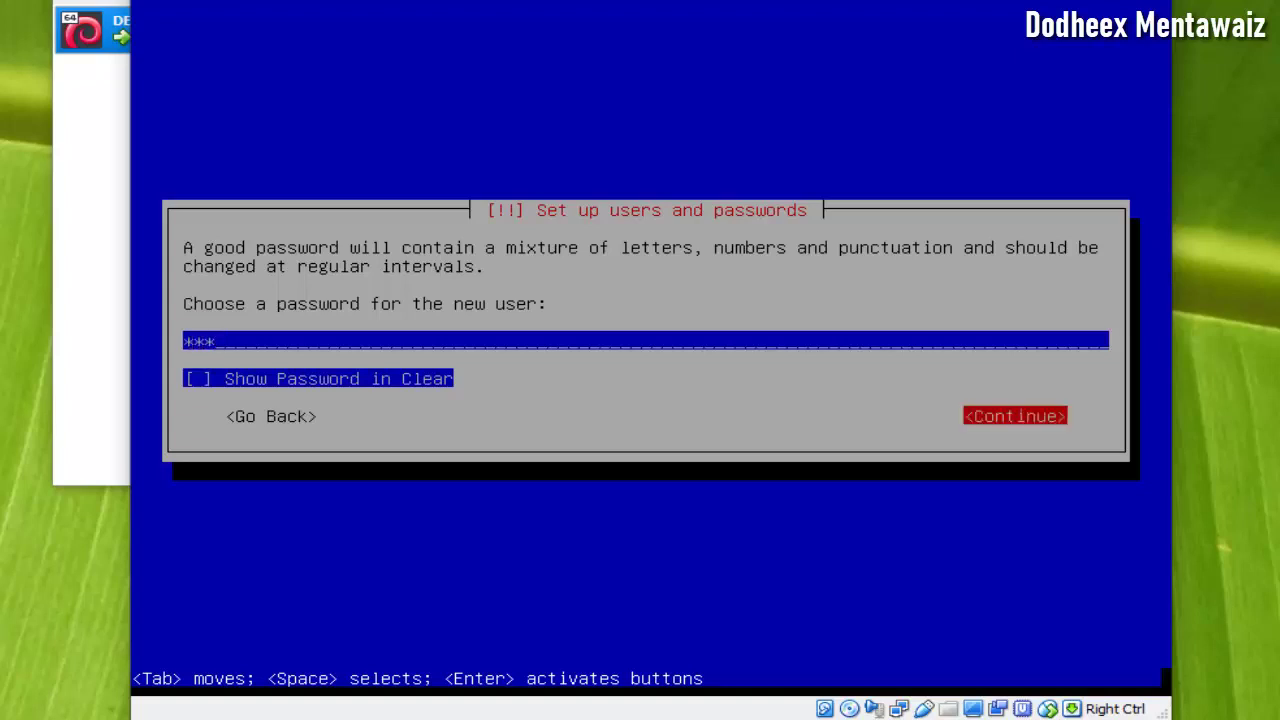
{"action": "key", "text": "Return"}
{"action": "type", "text": "***"}
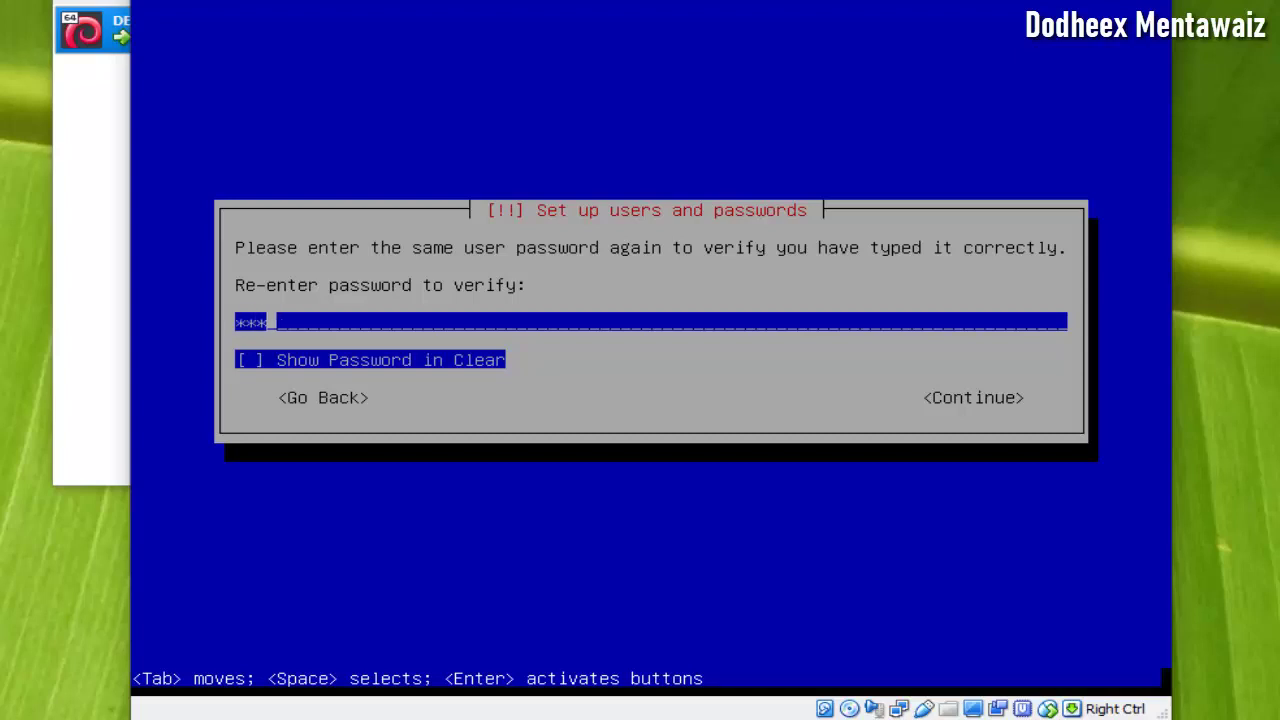
{"action": "key", "text": "Tab"}
{"action": "key", "text": "Tab"}
{"action": "key", "text": "Return"}
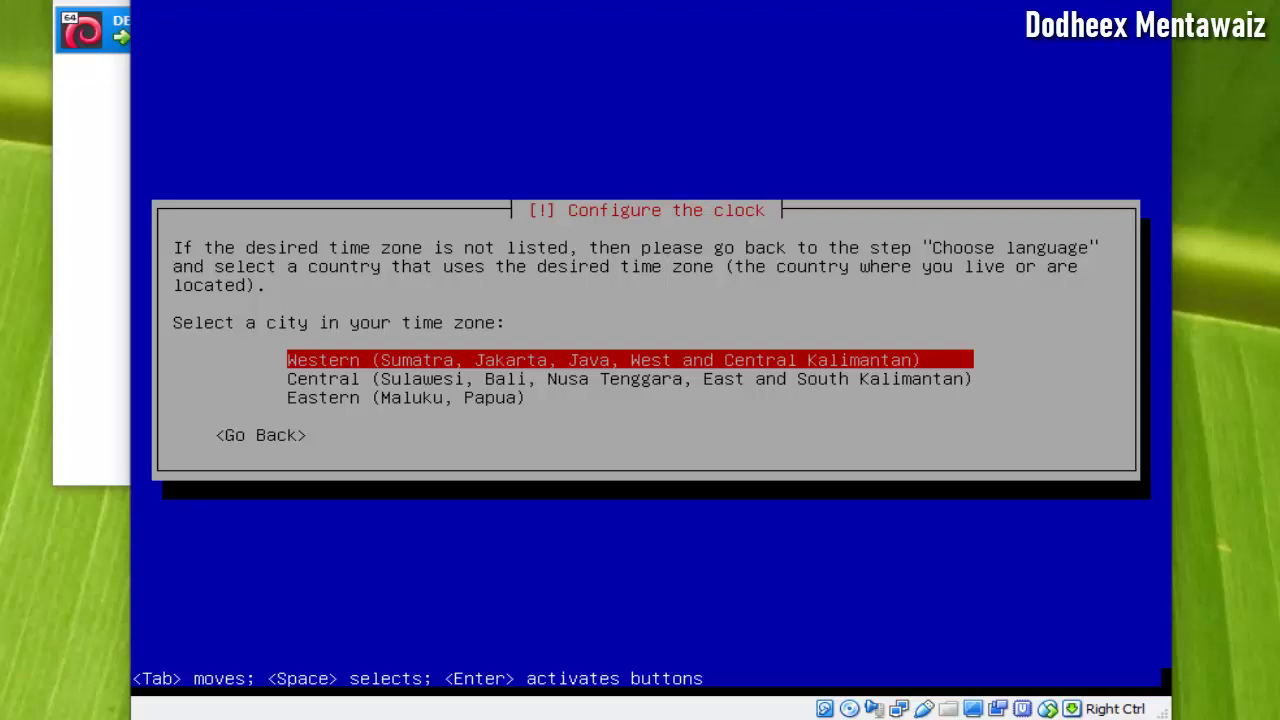
- Pick Western (Sumatra, Jakarta, Java) from the Indonesian time zone list
{"action": "key", "text": "Down"}
{"action": "key", "text": "Up"}
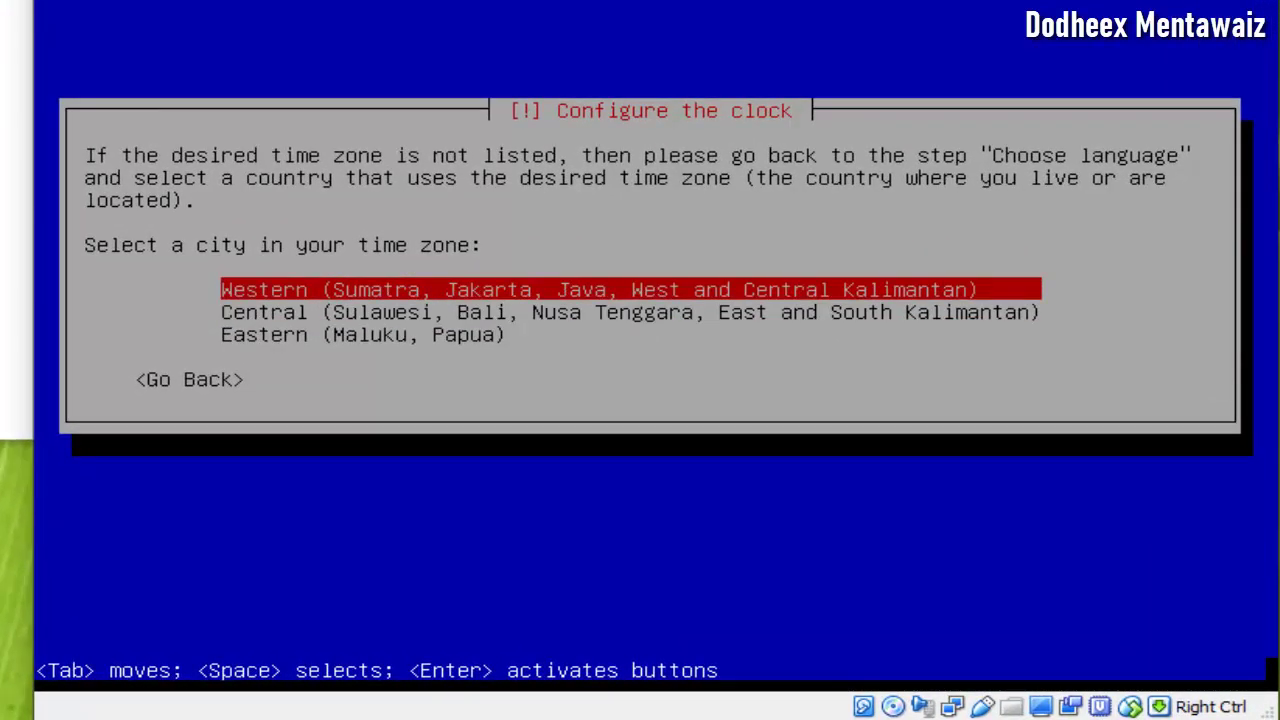
{"action": "key", "text": "Down"}
{"action": "key", "text": "Down"}
{"action": "key", "text": "Up"}
{"action": "key", "text": "Up"}
{"action": "key", "text": "Return"}
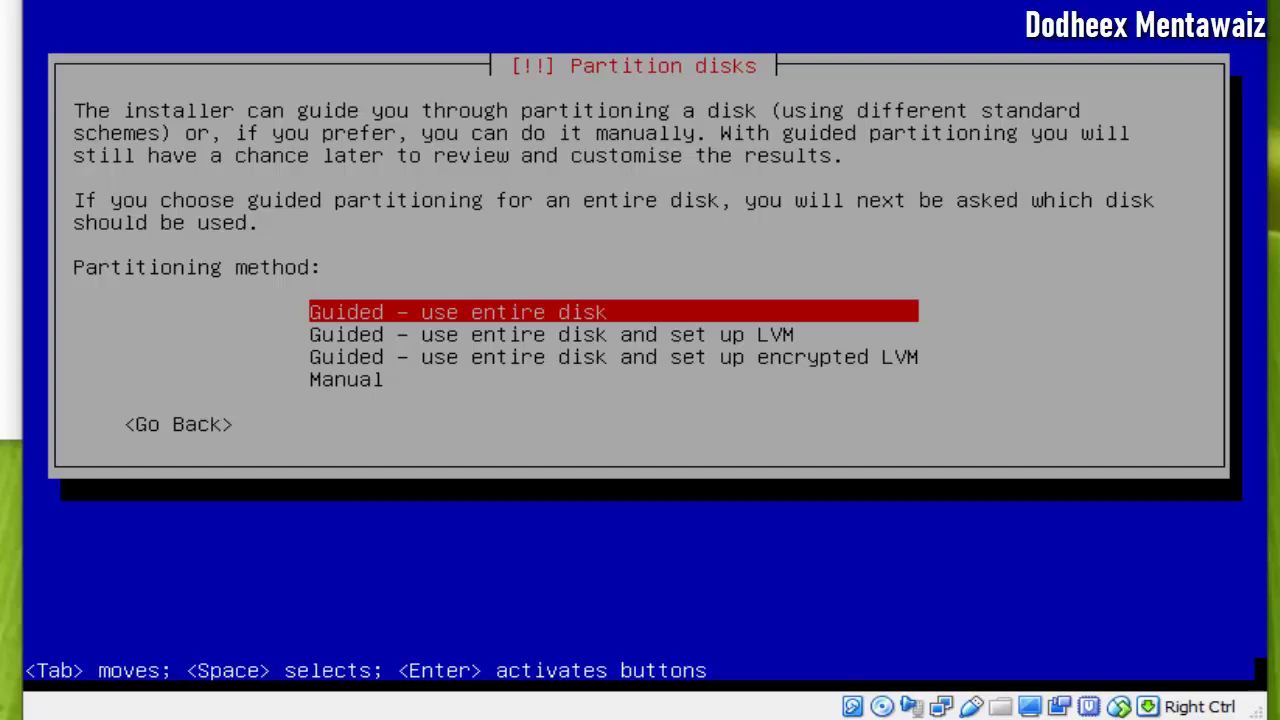
- Choose Guided – use entire disk partitioning on the sda virtual disk
{"action": "key", "text": "Down"}
{"action": "key", "text": "Down"}
{"action": "key", "text": "Down"}
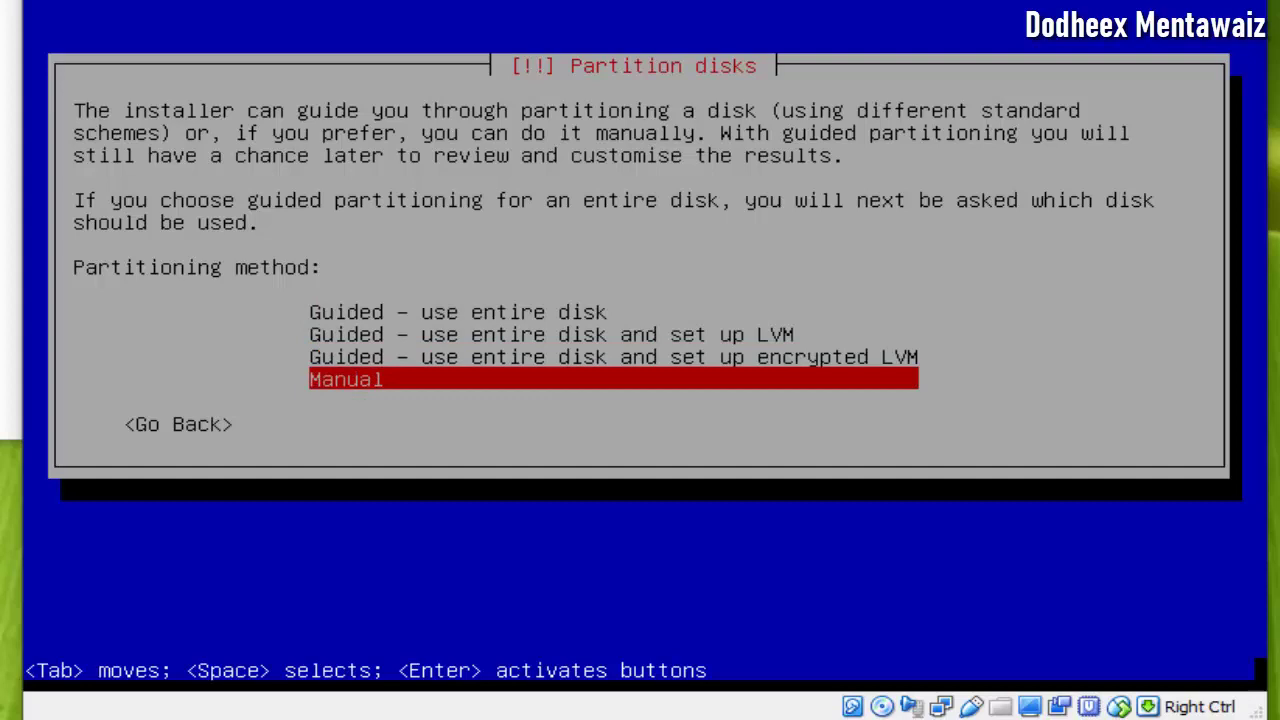
{"action": "key", "text": "Up"}
{"action": "key", "text": "Up"}
{"action": "key", "text": "Up"}
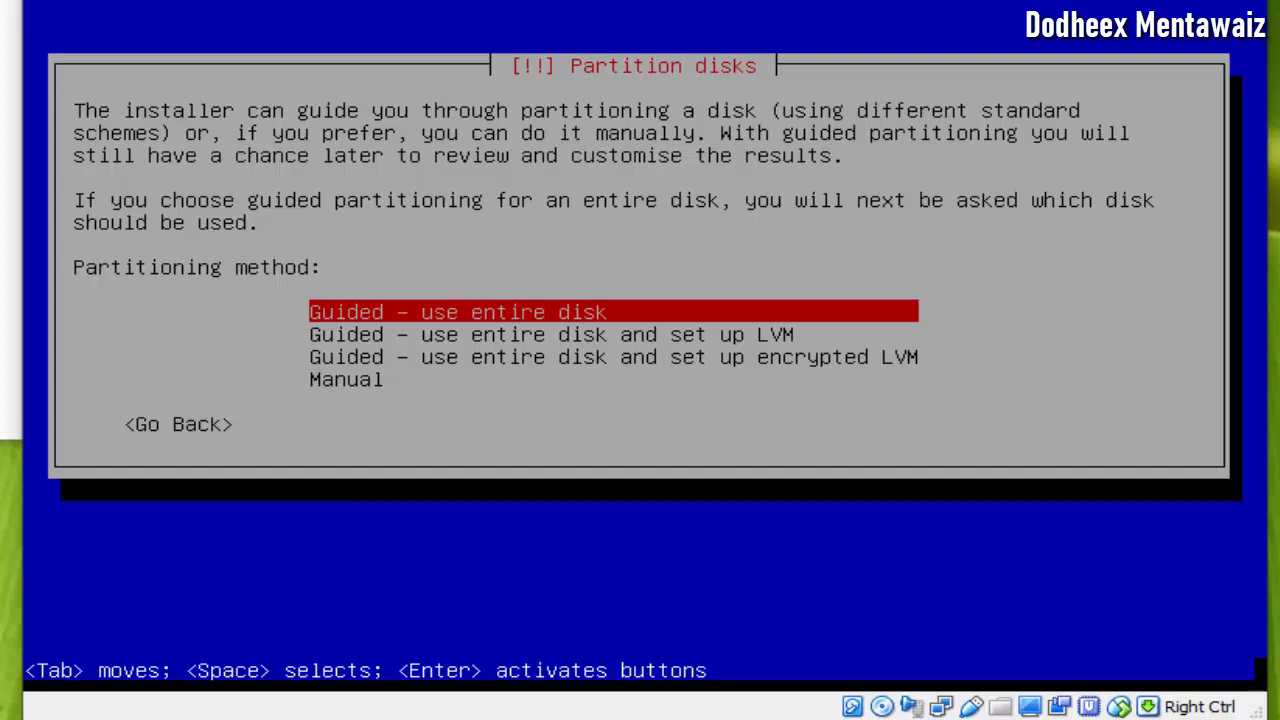
{"action": "key", "text": "Return"}
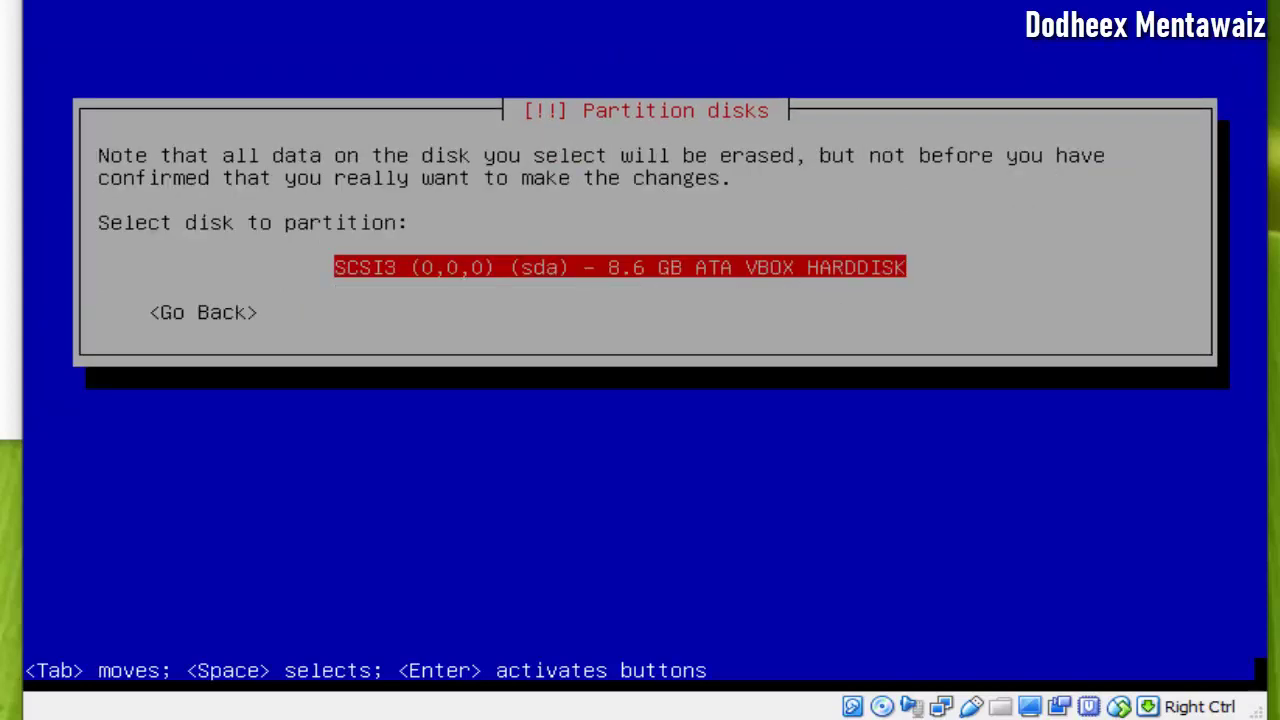
{"action": "key", "text": "Return"}
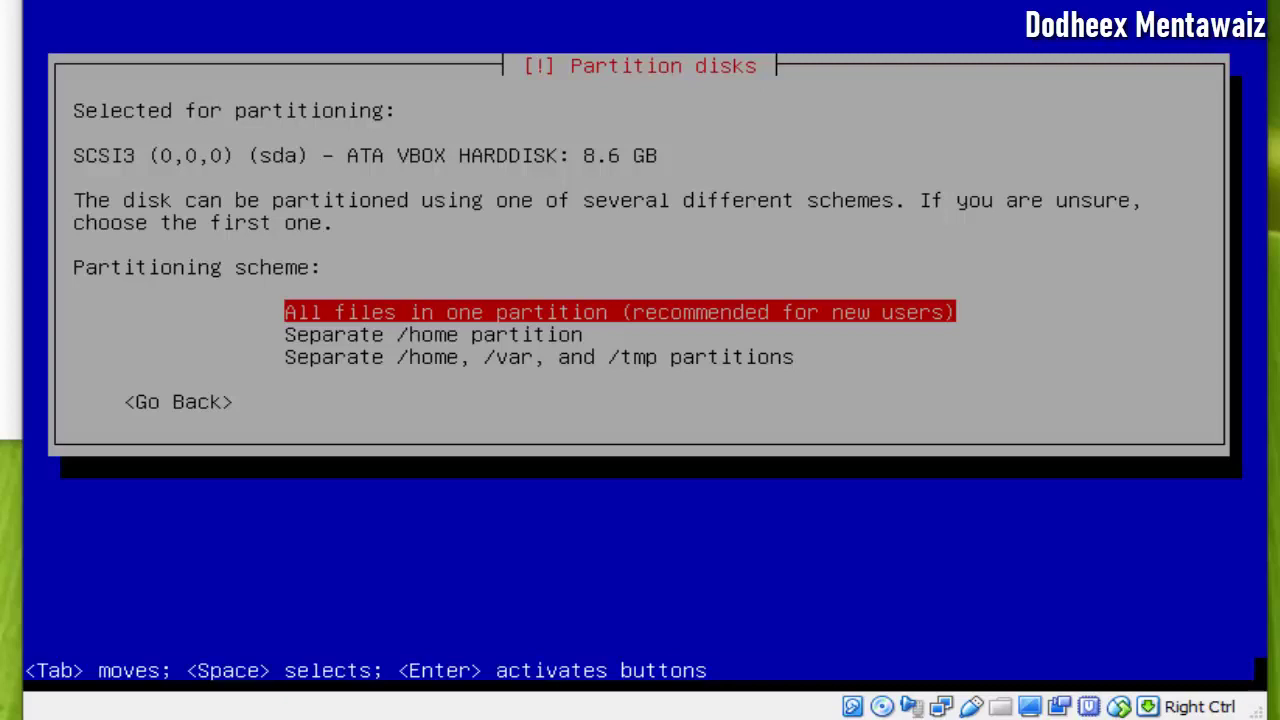
- Put all files in one partition, finish partitioning and write the changes to disk
{"action": "key", "text": "Down"}
{"action": "key", "text": "Up"}
{"action": "key", "text": "Return"}
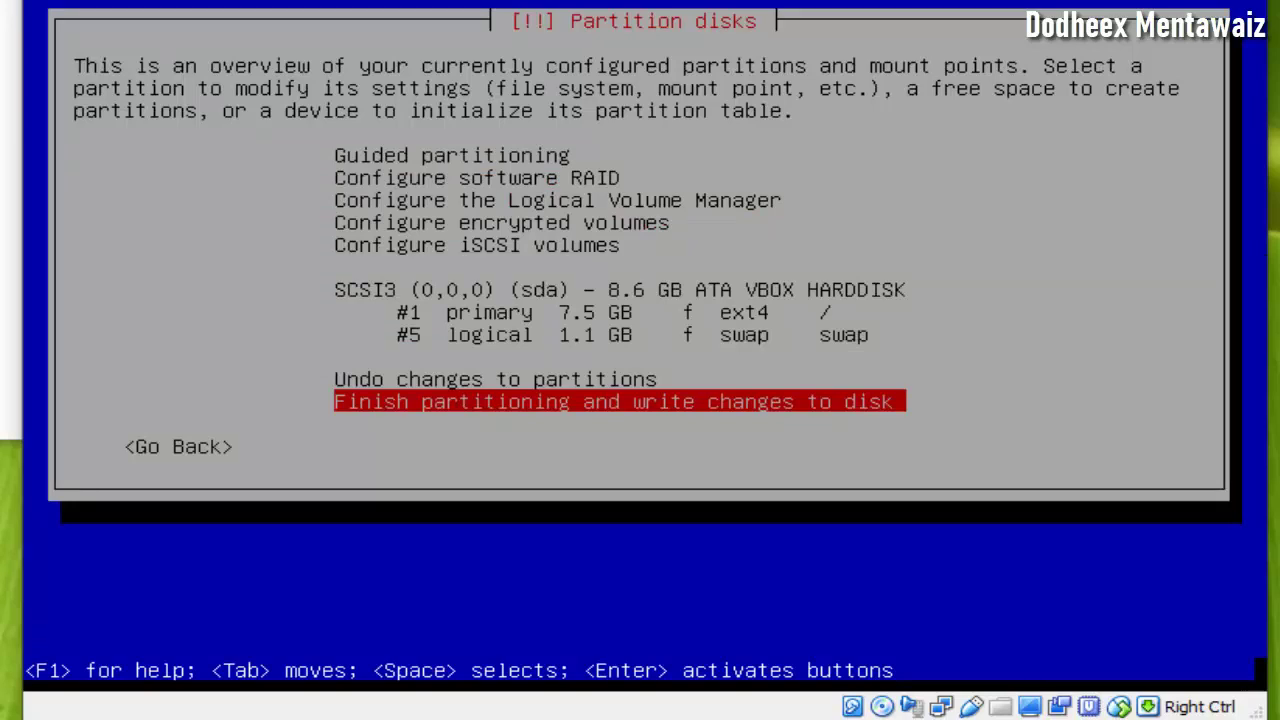
{"action": "key", "text": "Return"}
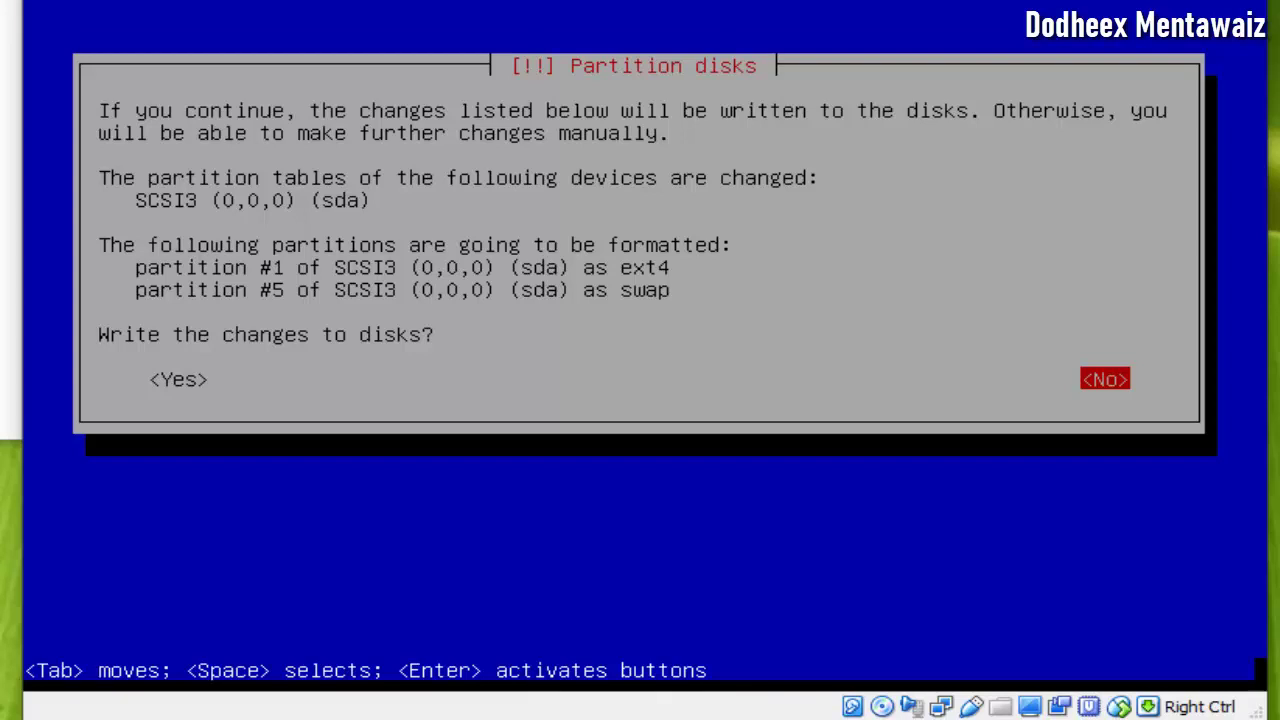
{"action": "key", "text": "Tab"}
{"action": "key", "text": "Return"}
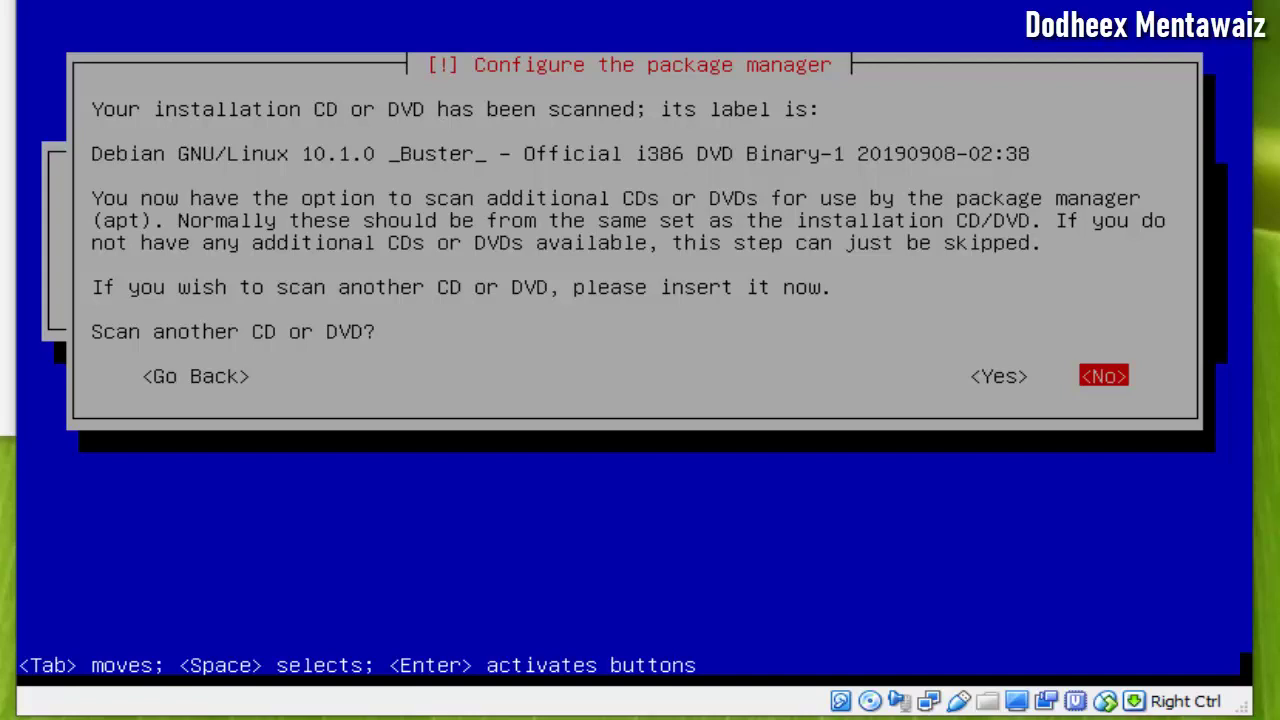
- Decline scanning another DVD, using a network mirror and the package usage survey
{"action": "key", "text": "Return"}
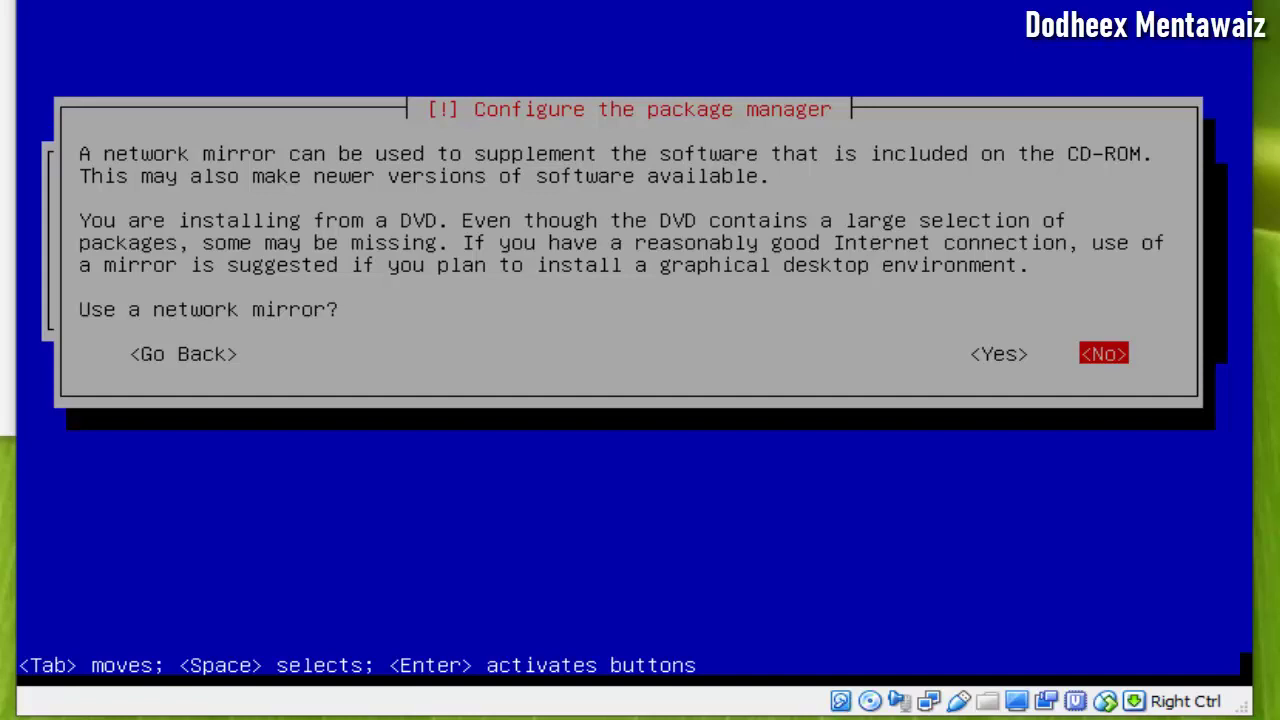
{"action": "key", "text": "Return"}
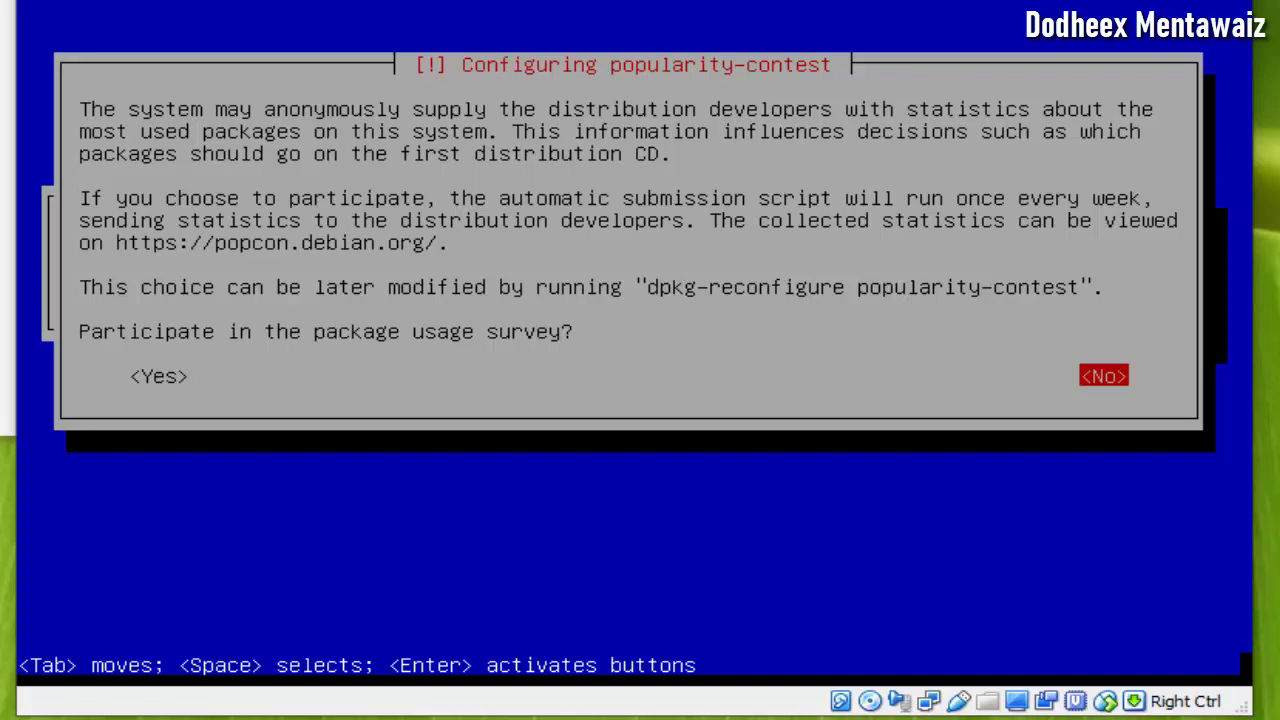
{"action": "key", "text": "Return"}
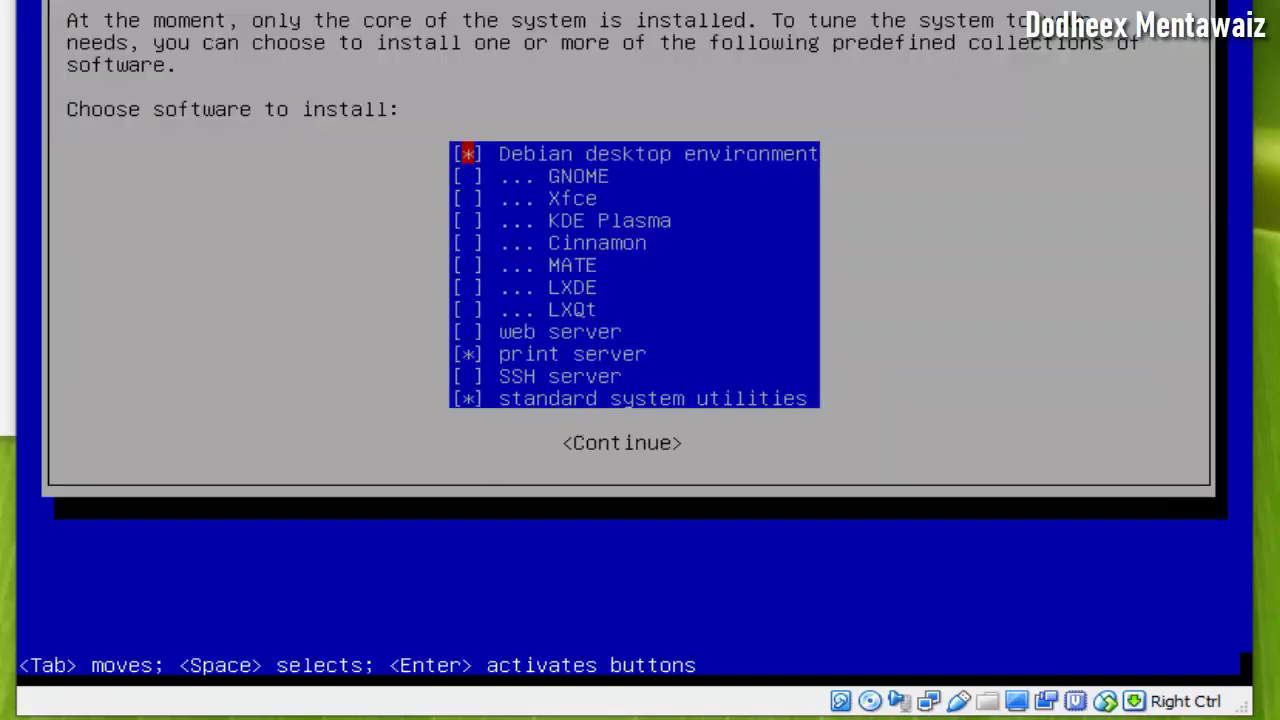
- Untick Debian desktop environment in the software selection list
{"action": "key", "text": "Down"}
{"action": "key", "text": "Up"}
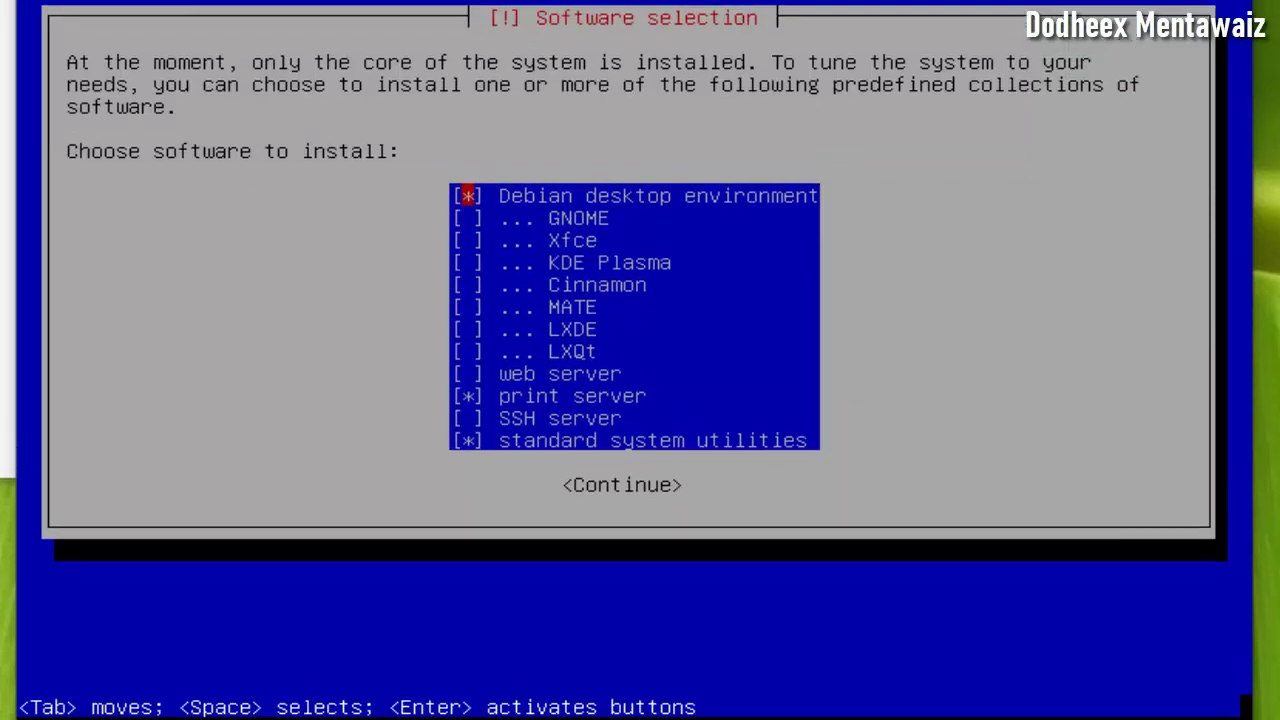
{"action": "key", "text": "space"}
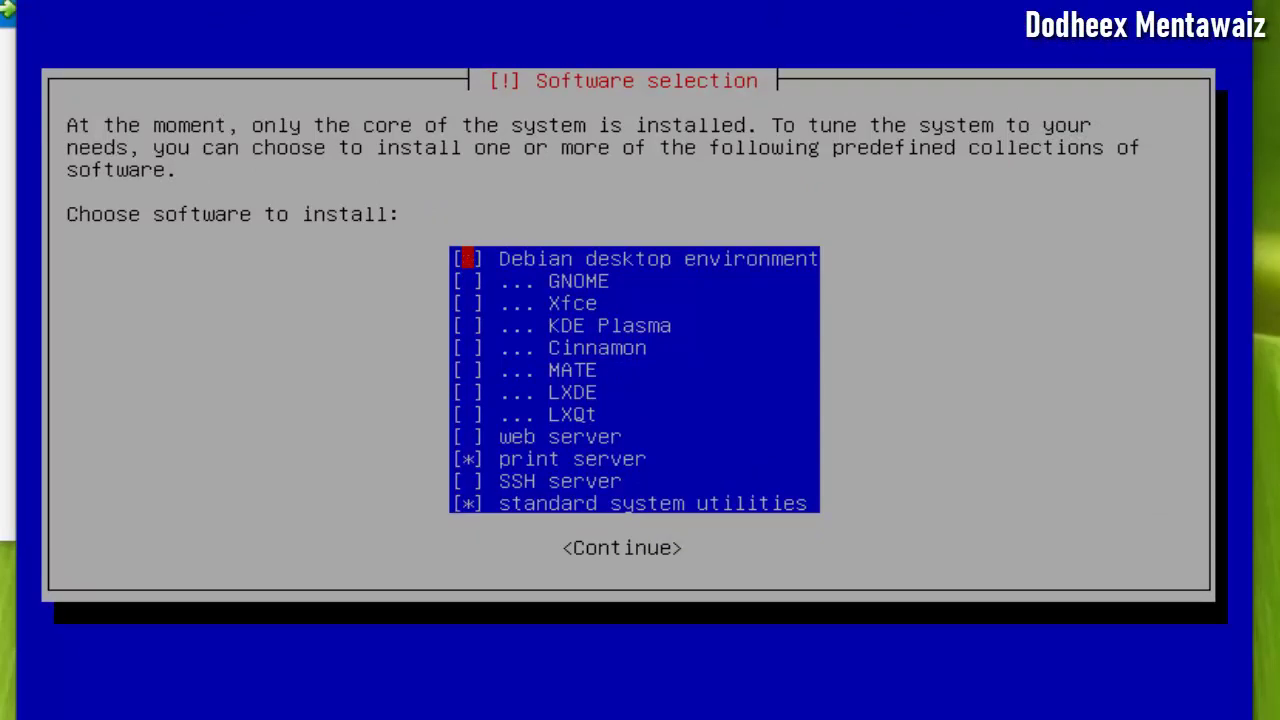
- Leave print server out, keep standard system utilities, and continue installing the software
{"action": "key", "text": "Down"}
{"action": "key", "text": "Down"}
{"action": "key", "text": "Down"}
{"action": "key", "text": "Down"}
{"action": "key", "text": "Down"}
{"action": "key", "text": "Down"}
{"action": "key", "text": "Down"}
{"action": "key", "text": "Down"}
{"action": "key", "text": "Down"}
{"action": "key", "text": "Down"}
{"action": "key", "text": "Up"}
{"action": "key", "text": "Up"}
{"action": "key", "text": "Down"}
{"action": "key", "text": "Down"}
{"action": "key", "text": "Up"}
{"action": "key", "text": "Down"}
{"action": "key", "text": "Down"}
{"action": "key", "text": "Up"}
{"action": "key", "text": "Down"}
{"action": "key", "text": "Up"}
{"action": "key", "text": "Down"}
{"action": "key", "text": "Tab"}
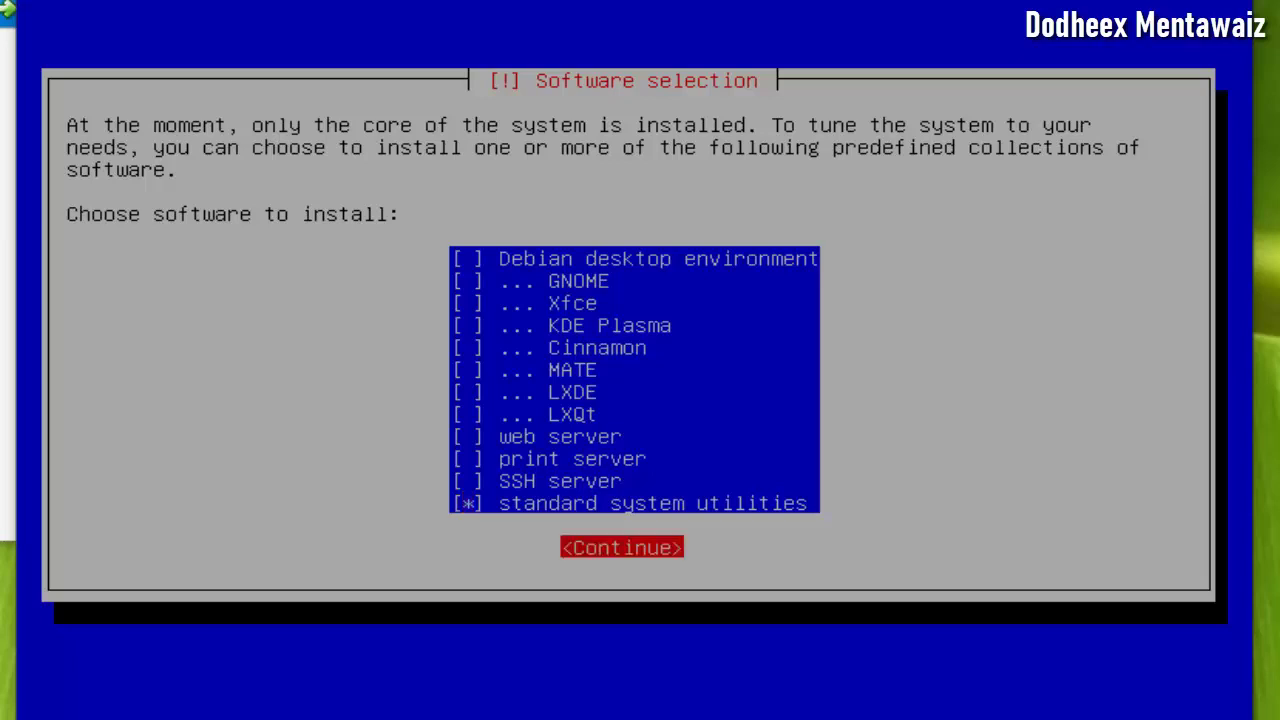
{"action": "key", "text": "Return"}
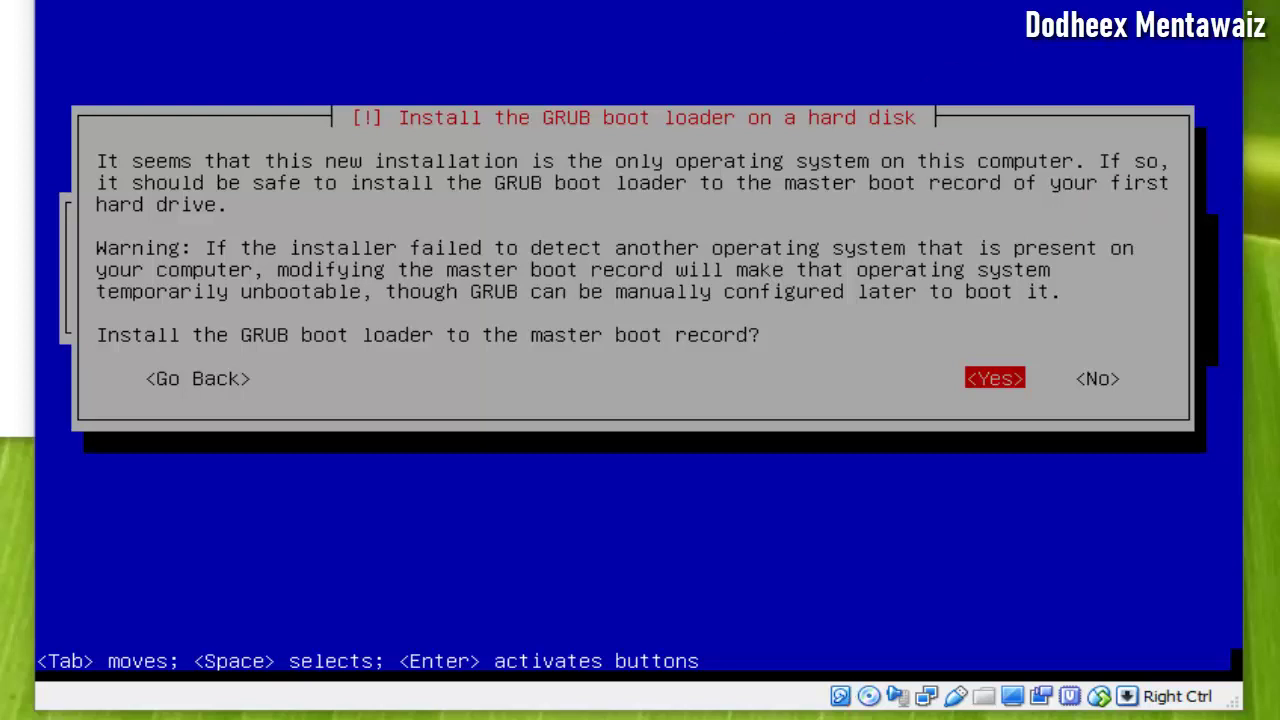
- Install GRUB to the master boot record on /dev/sda
{"action": "key", "text": "Return"}
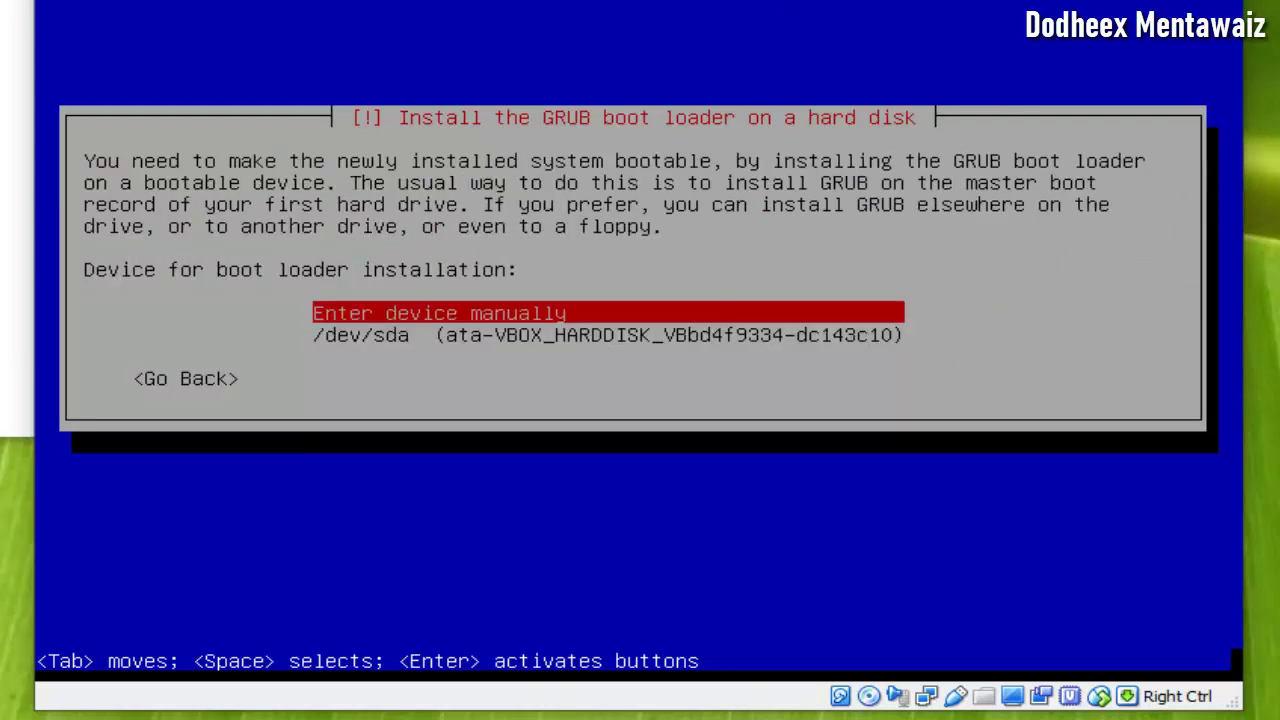
{"action": "key", "text": "Down"}
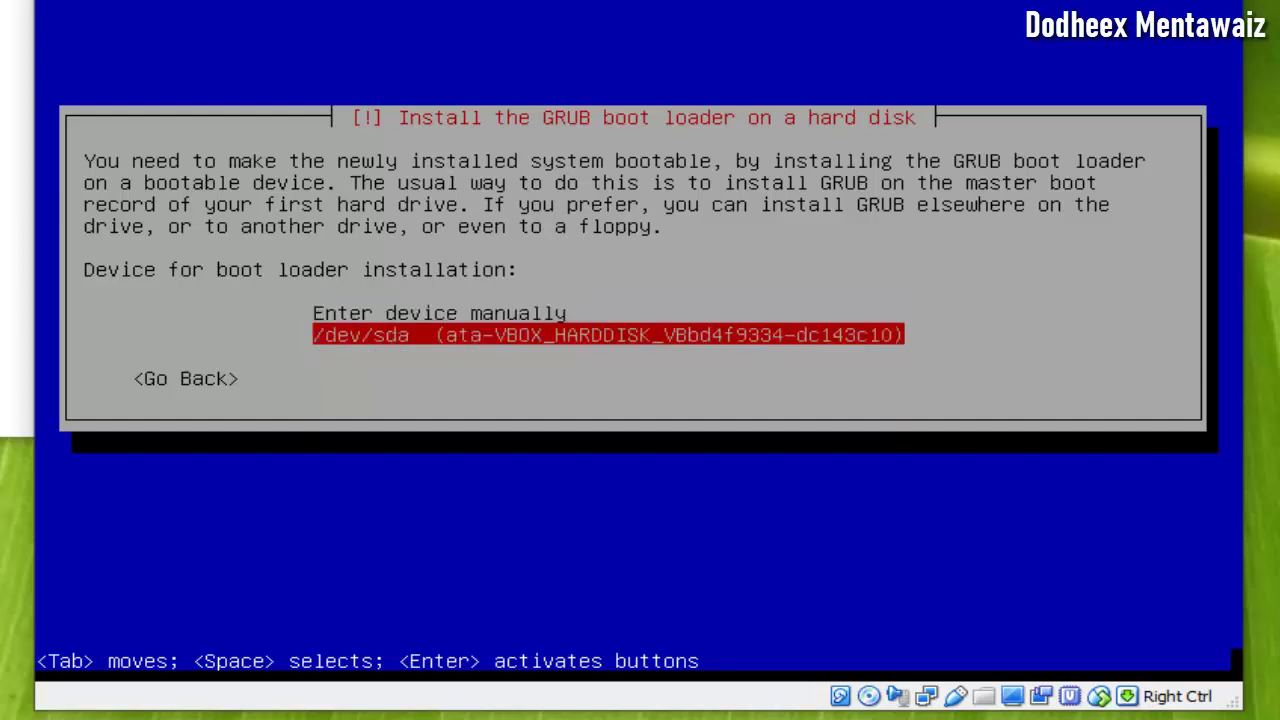
{"action": "key", "text": "Return"}
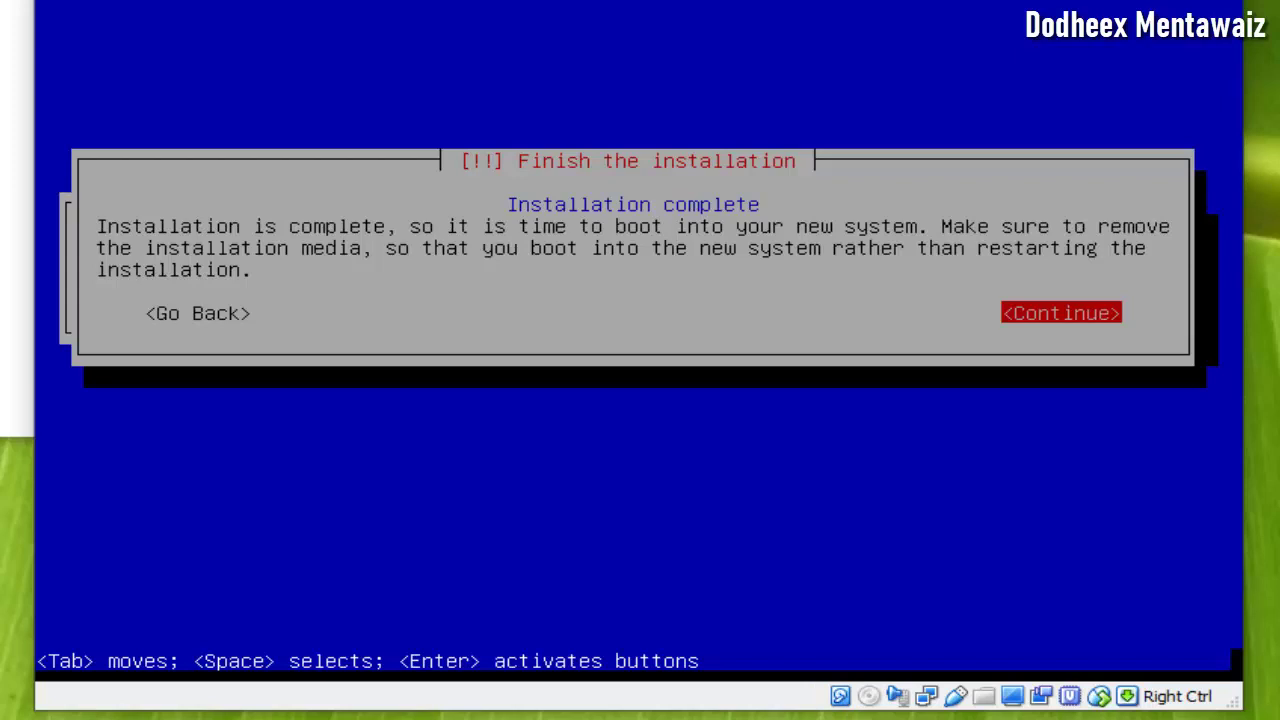
- Continue past Installation complete so the VM reboots to the GRUB menu
{"action": "key", "text": "Return"}
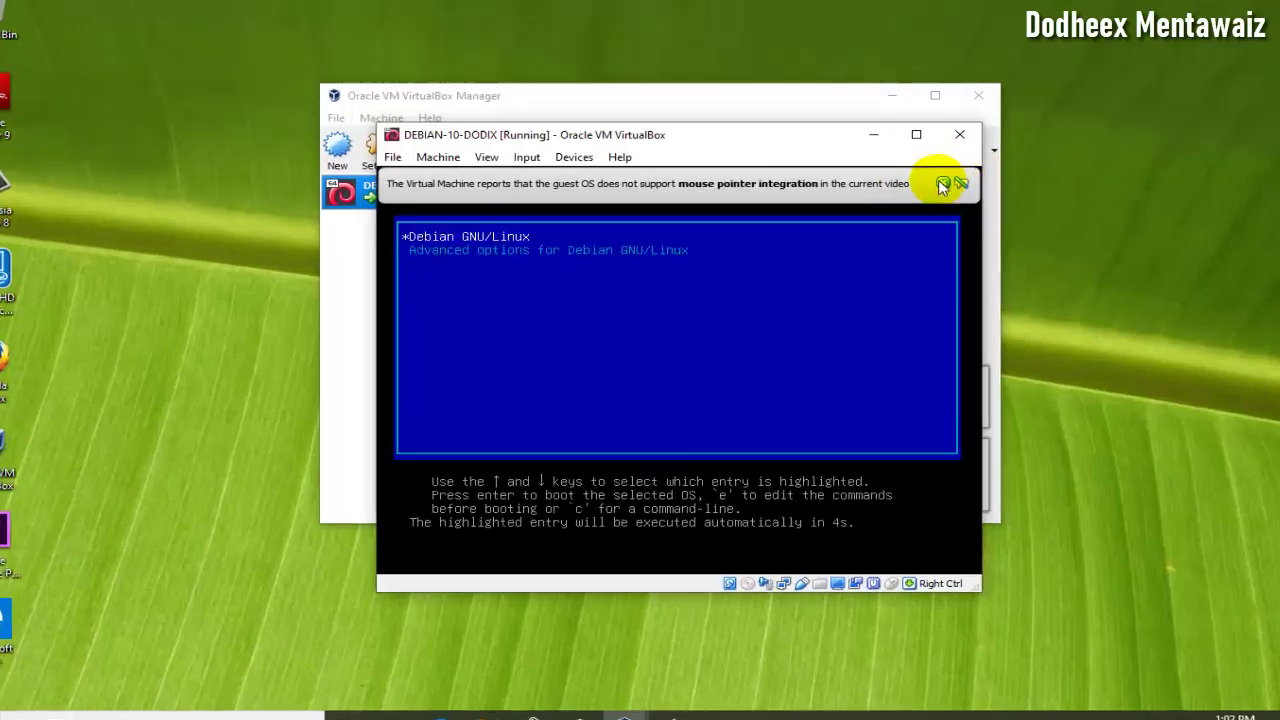
- Close the mouse pointer integration notification bars while Debian boots
{"action": "left_click", "coordinate": [946, 193]}
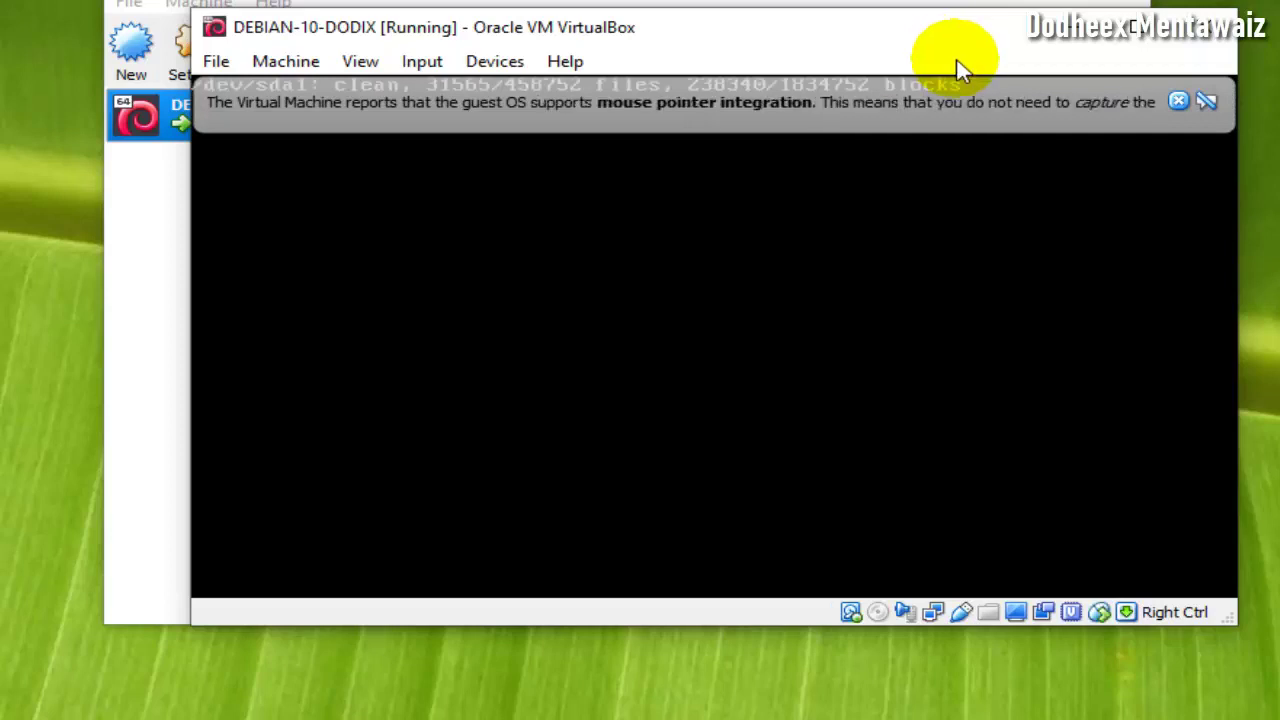
{"action": "left_click", "coordinate": [1175, 97]}
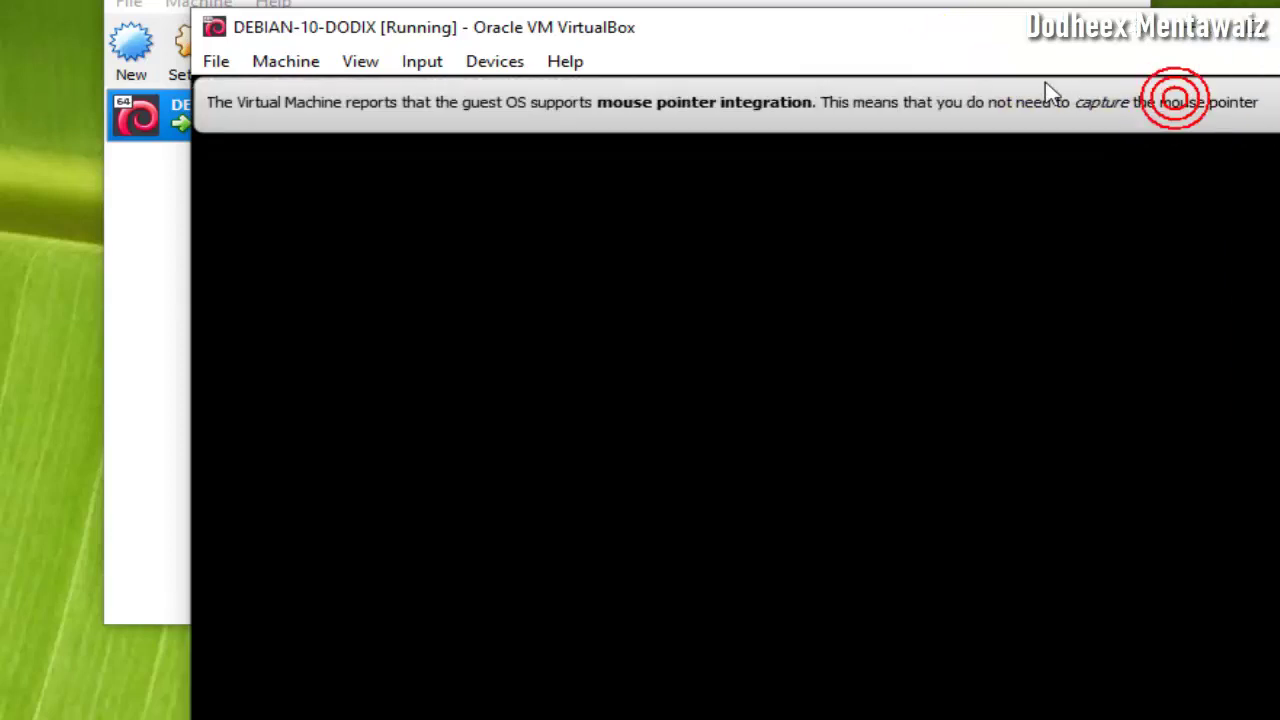
{"action": "left_click", "coordinate": [1268, 100]}
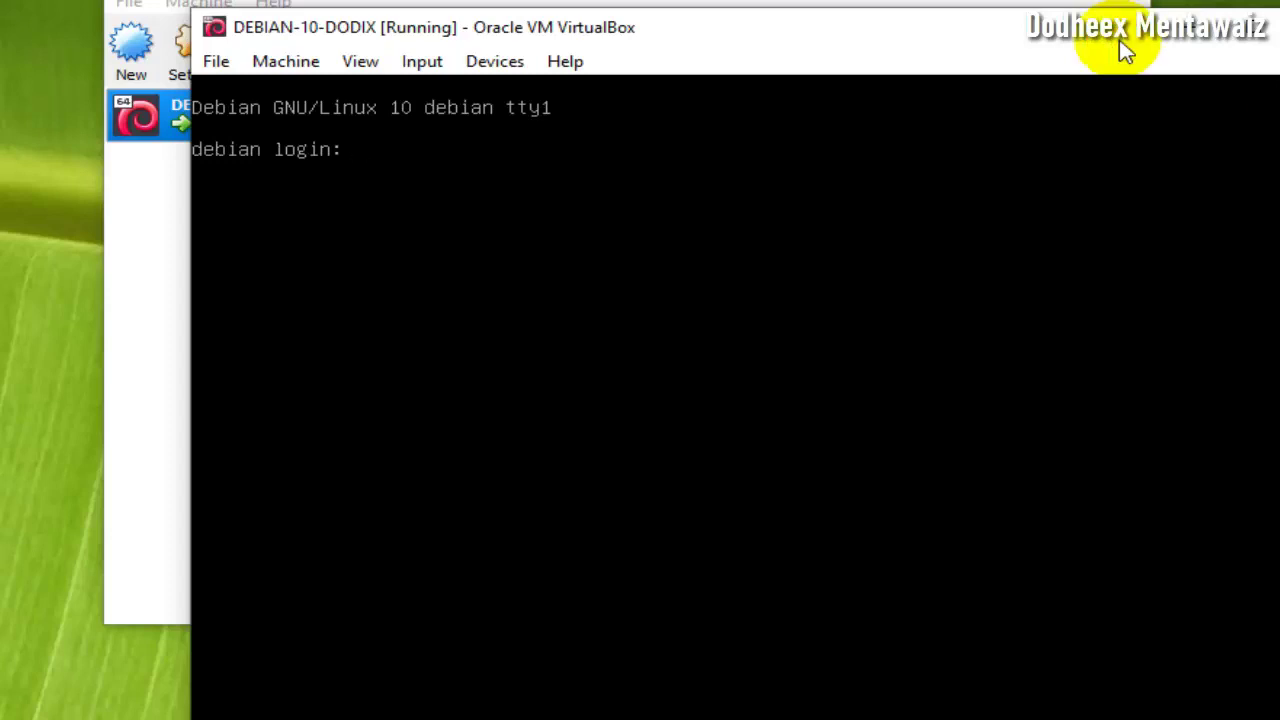
- Log in at the Debian console as root with the root password
{"action": "type", "text": "root"}
{"action": "key", "text": "Return"}
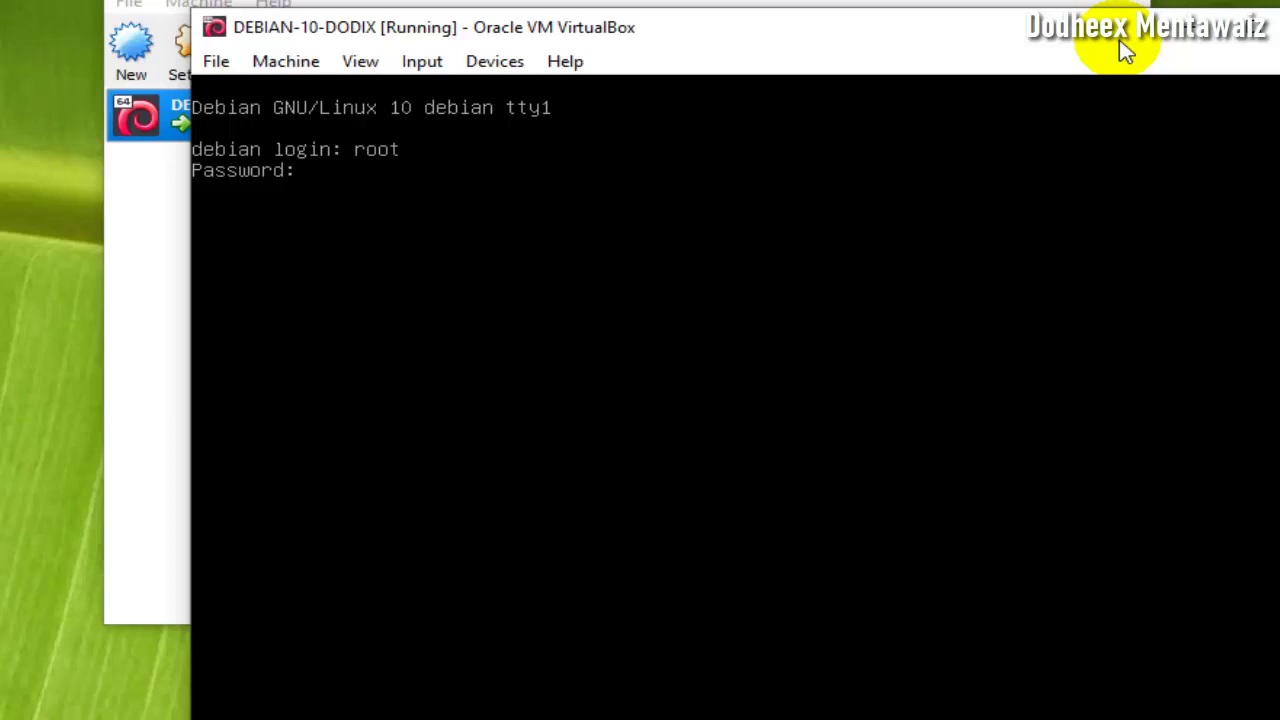
{"action": "key", "text": "Return"}
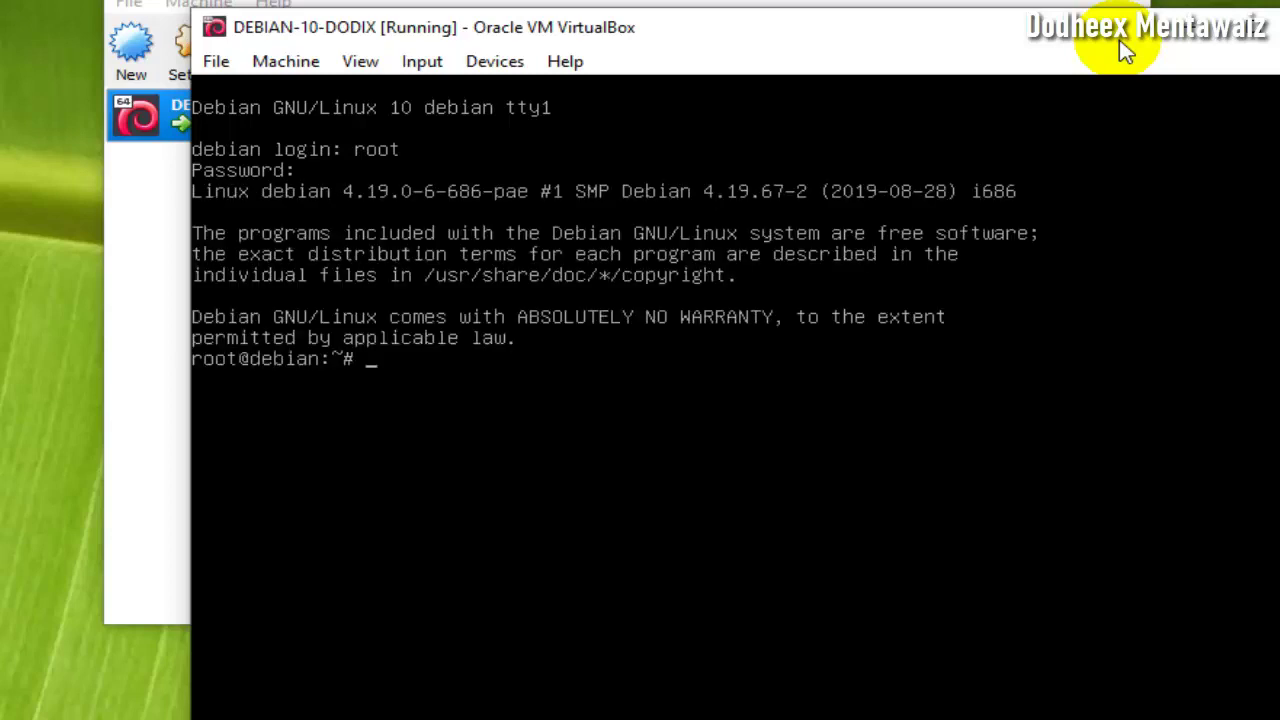
{"action": "key", "text": "Return"}
{"action": "key", "text": "Return"}
{"action": "key", "text": "Return"}
{"action": "key", "text": "Return"}
{"action": "key", "text": "Return"}
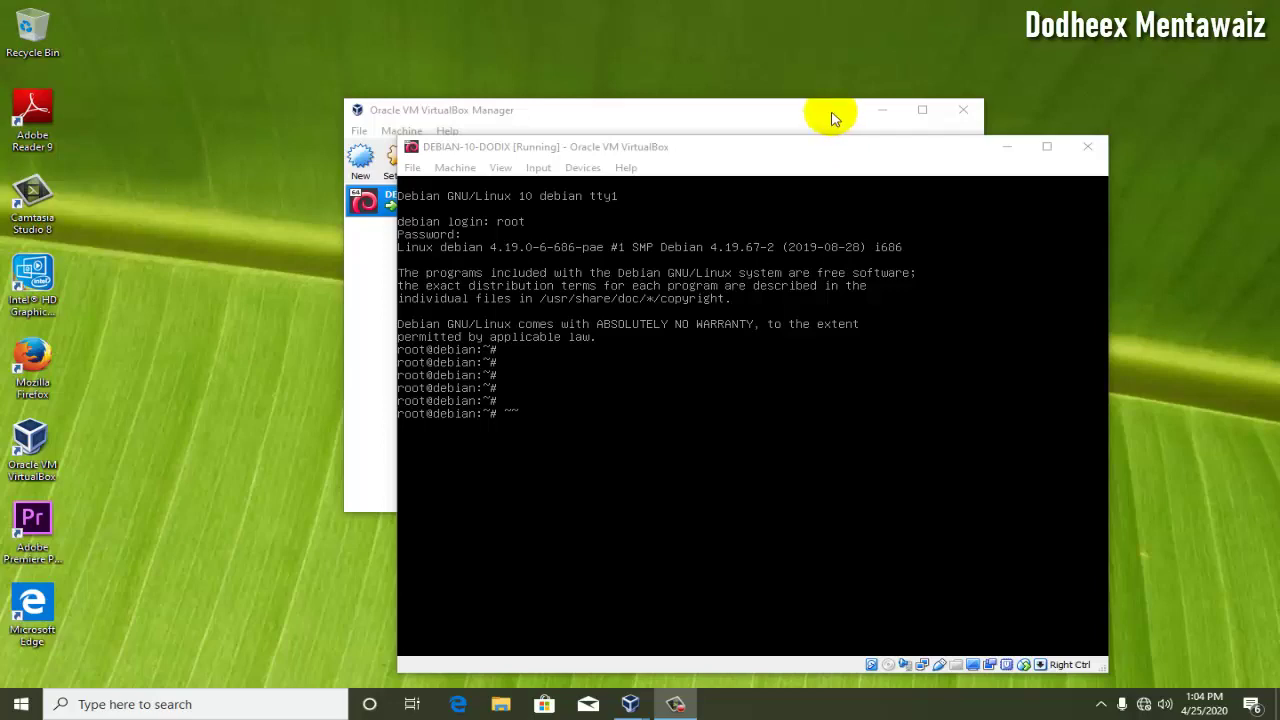
- Close VirtualBox Manager, reposition the VM window, and run clear in its console
{"action": "left_click", "coordinate": [831, 115]}
{"action": "left_click", "coordinate": [950, 115]}
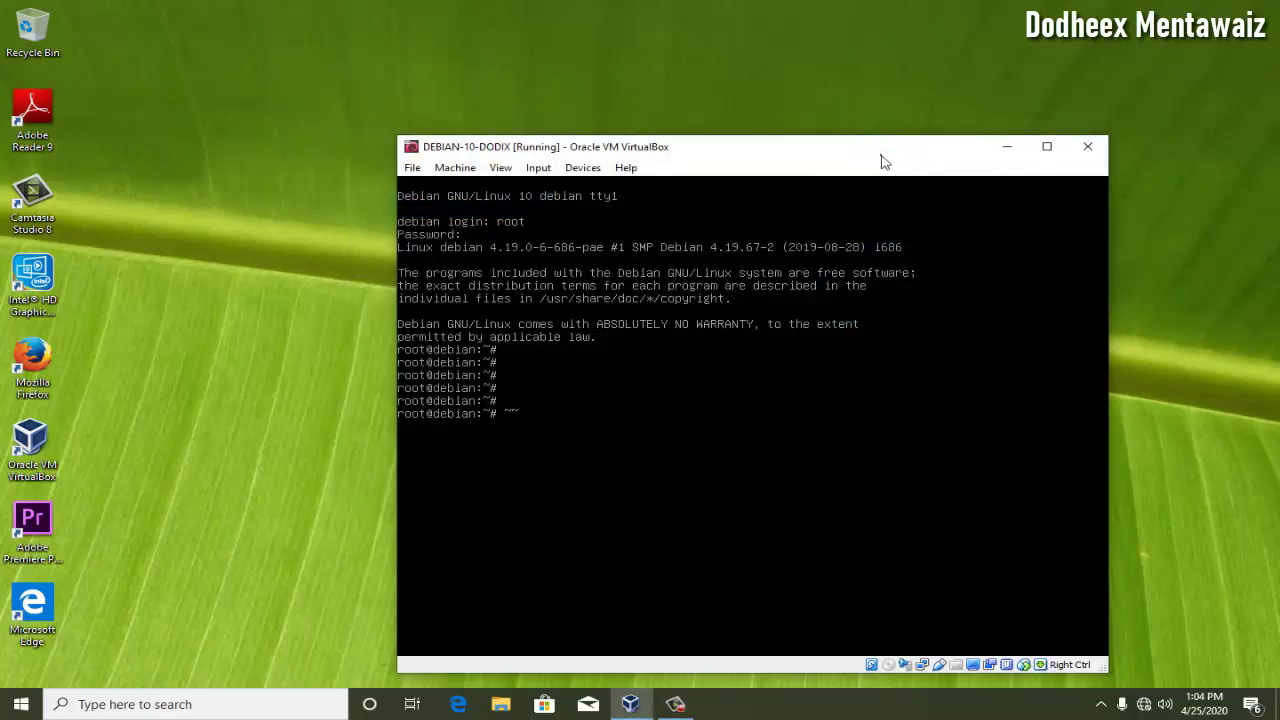
{"action": "left_click_drag", "start_coordinate": [884, 160], "coordinate": [785, 88]}
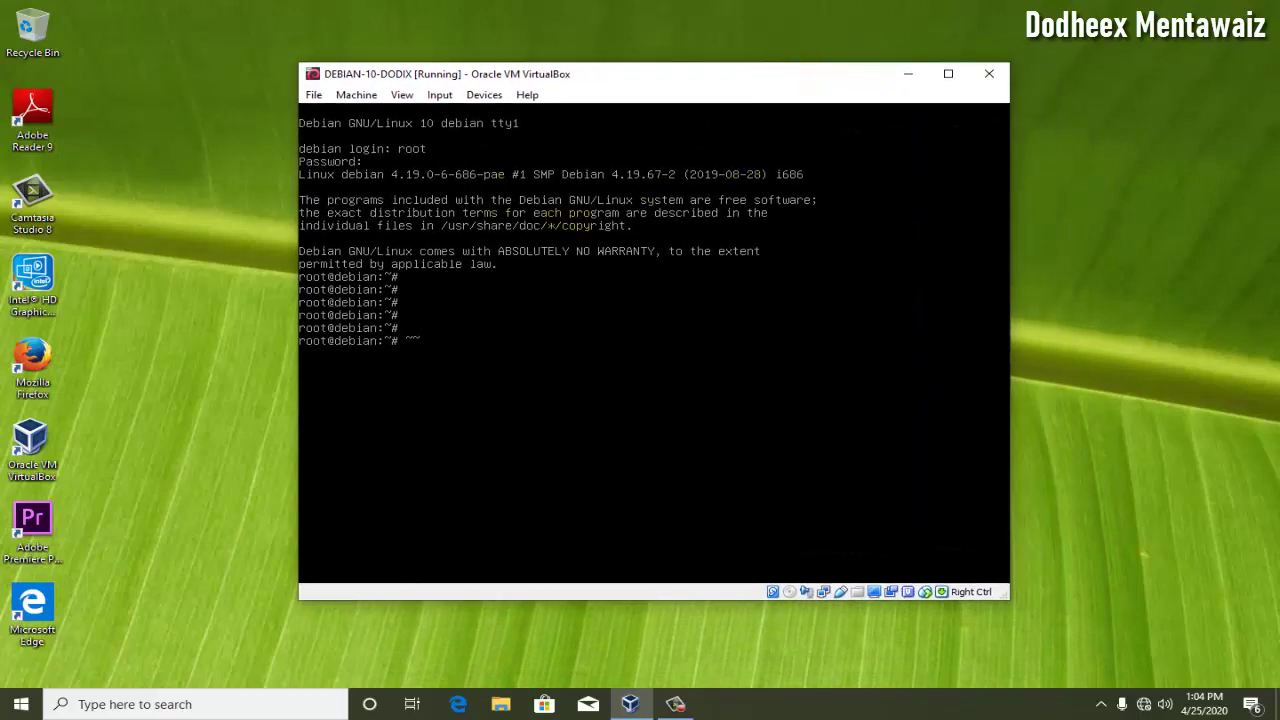
{"action": "left_click", "coordinate": [665, 80]}
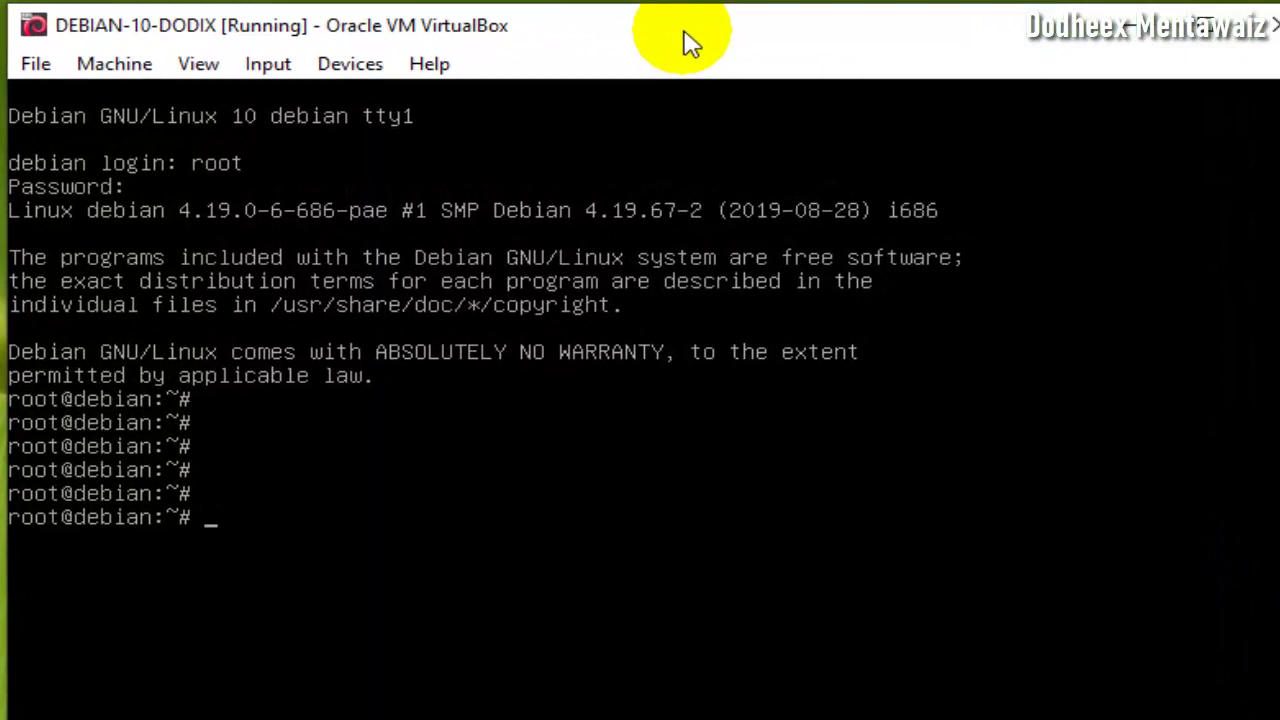
{"action": "type", "text": "clear"}
{"action": "key", "text": "Return"}
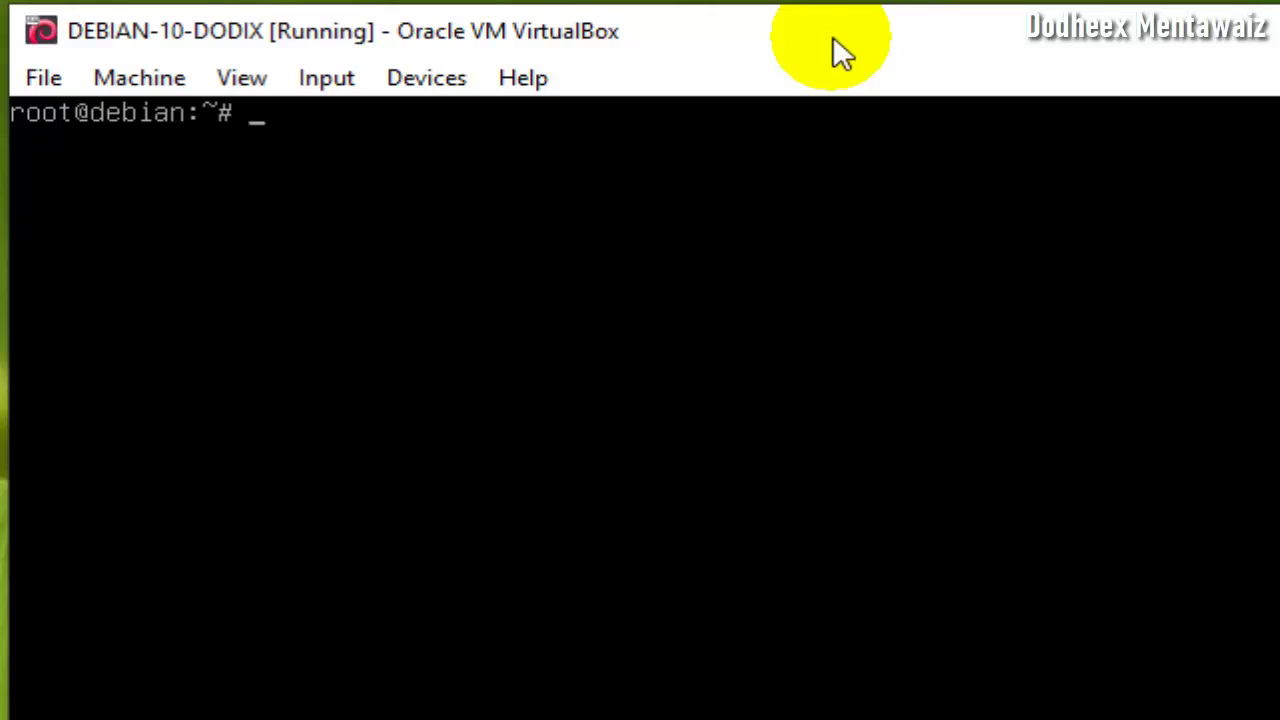
- Change to /home, list it, create the tkj folder and list again
{"action": "type", "text": "cd /home"}
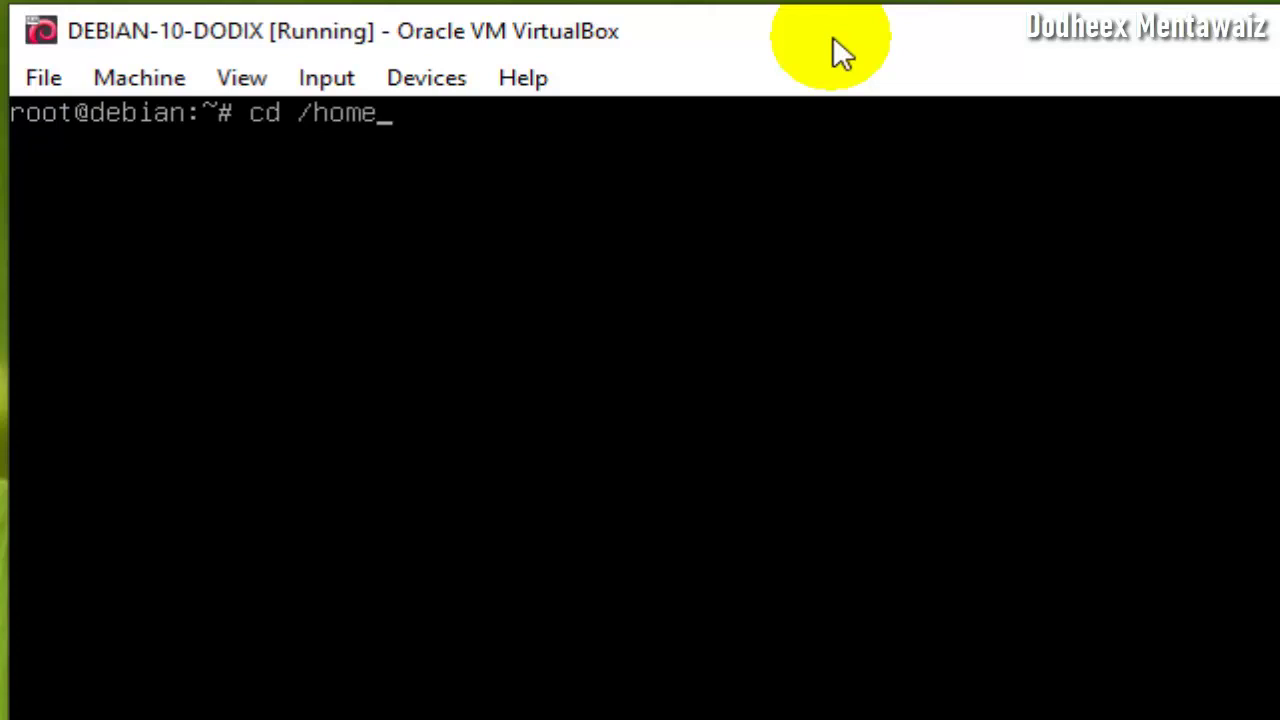
{"action": "key", "text": "Return"}
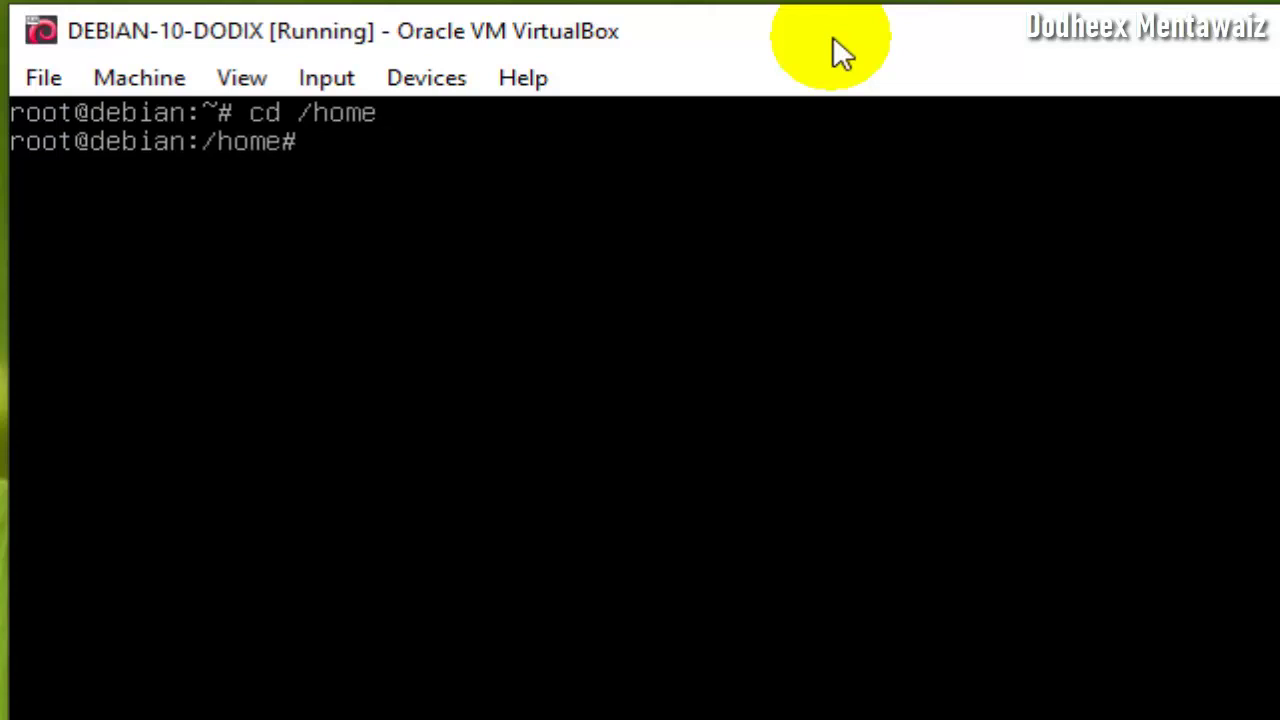
{"action": "type", "text": "ls"}
{"action": "key", "text": "Return"}
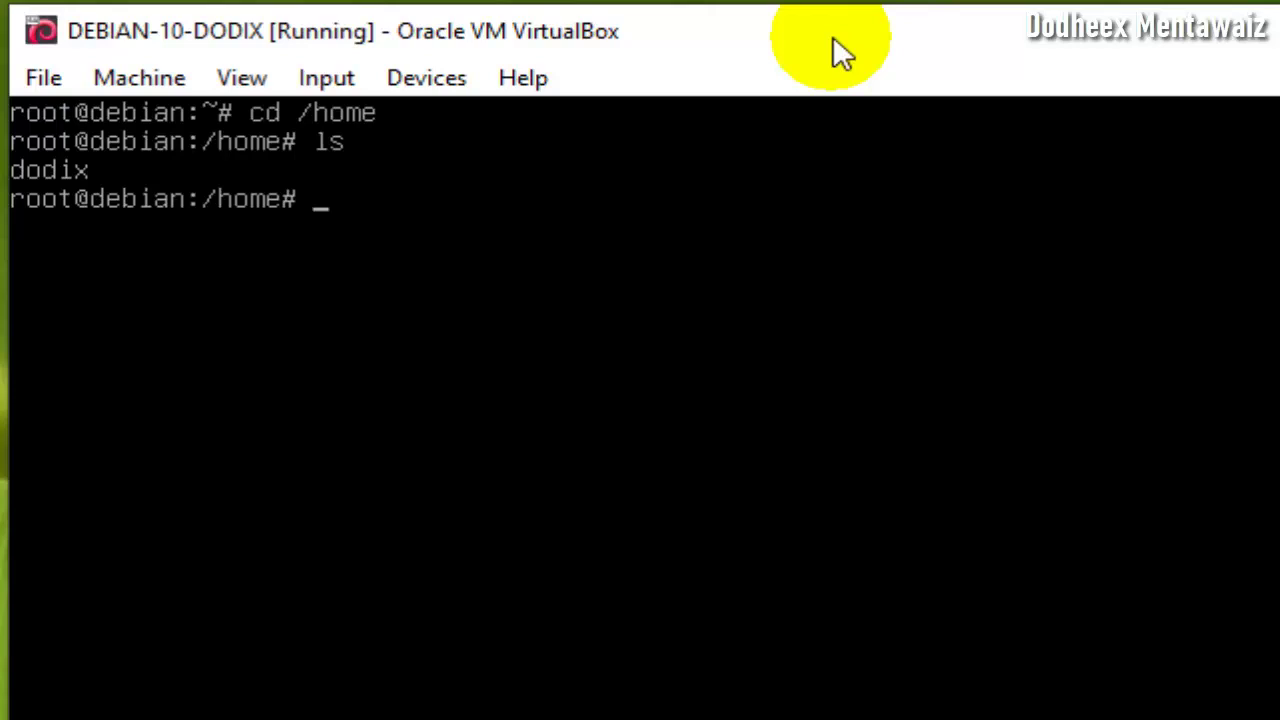
{"action": "type", "text": "mkf"}
{"action": "key", "text": "BackSpace"}
{"action": "type", "text": "dir "}
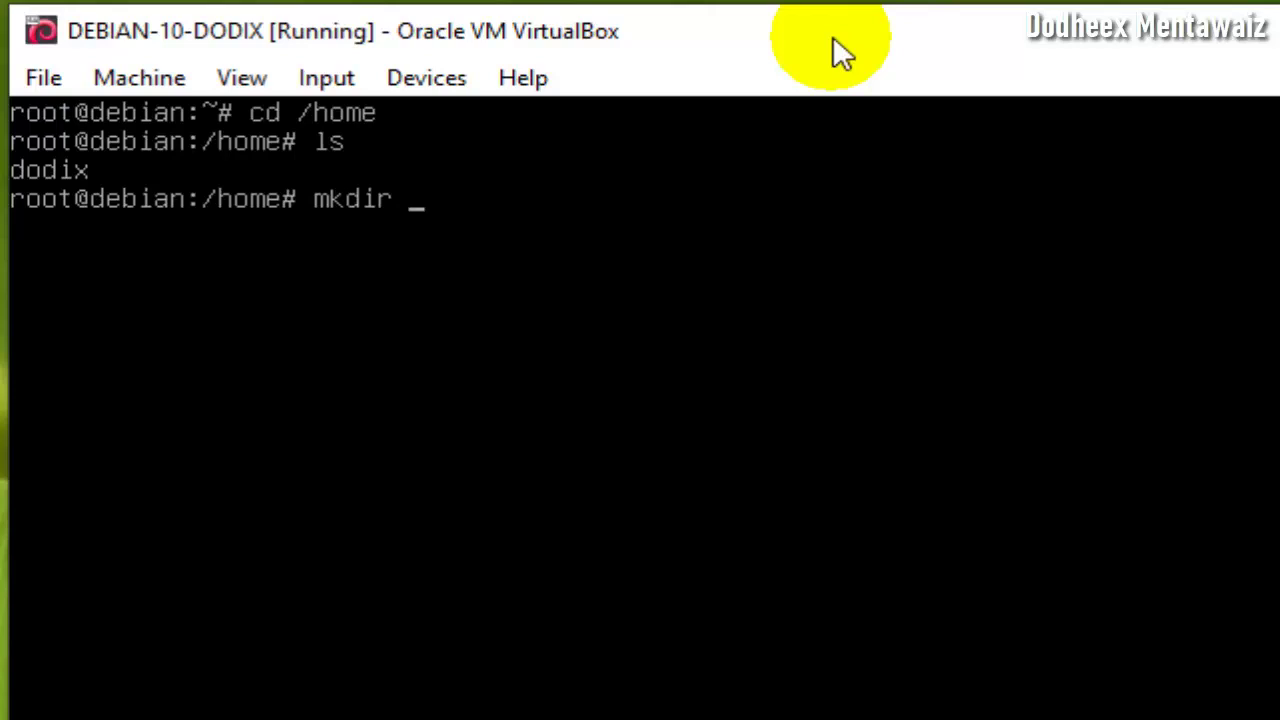
{"action": "type", "text": "tkj"}
{"action": "key", "text": "Return"}
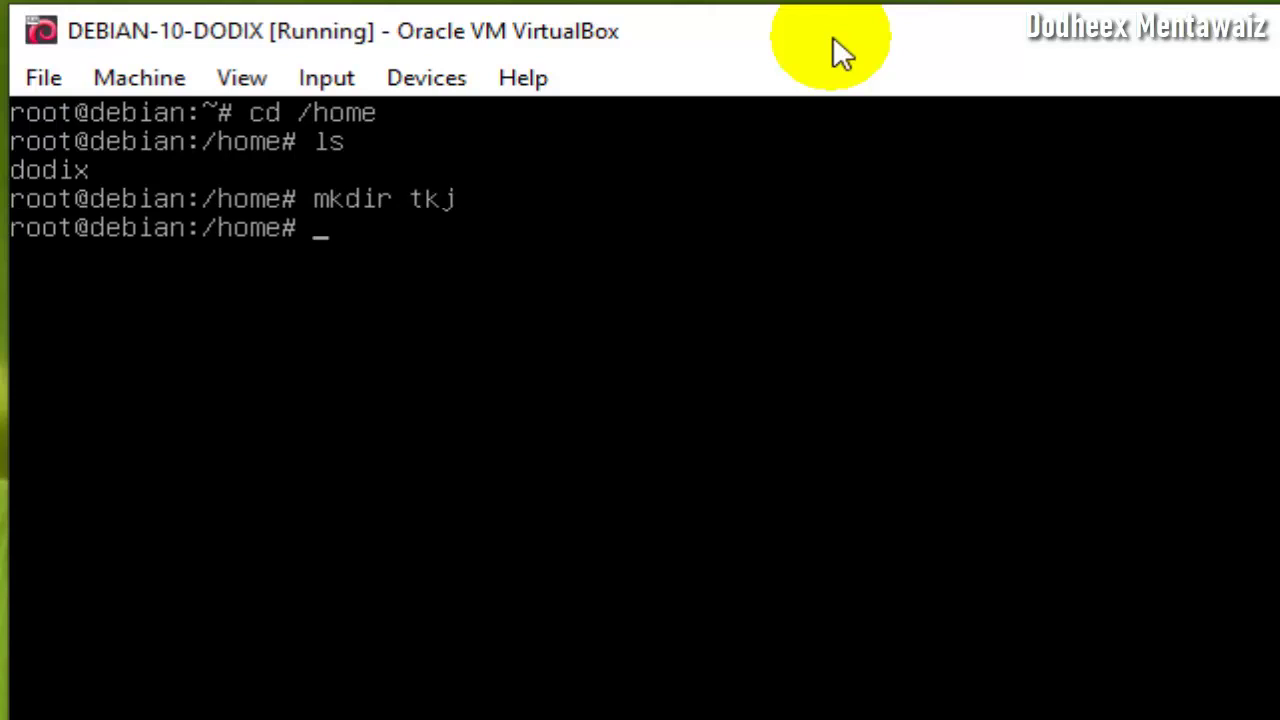
{"action": "type", "text": "ls"}
{"action": "key", "text": "Return"}
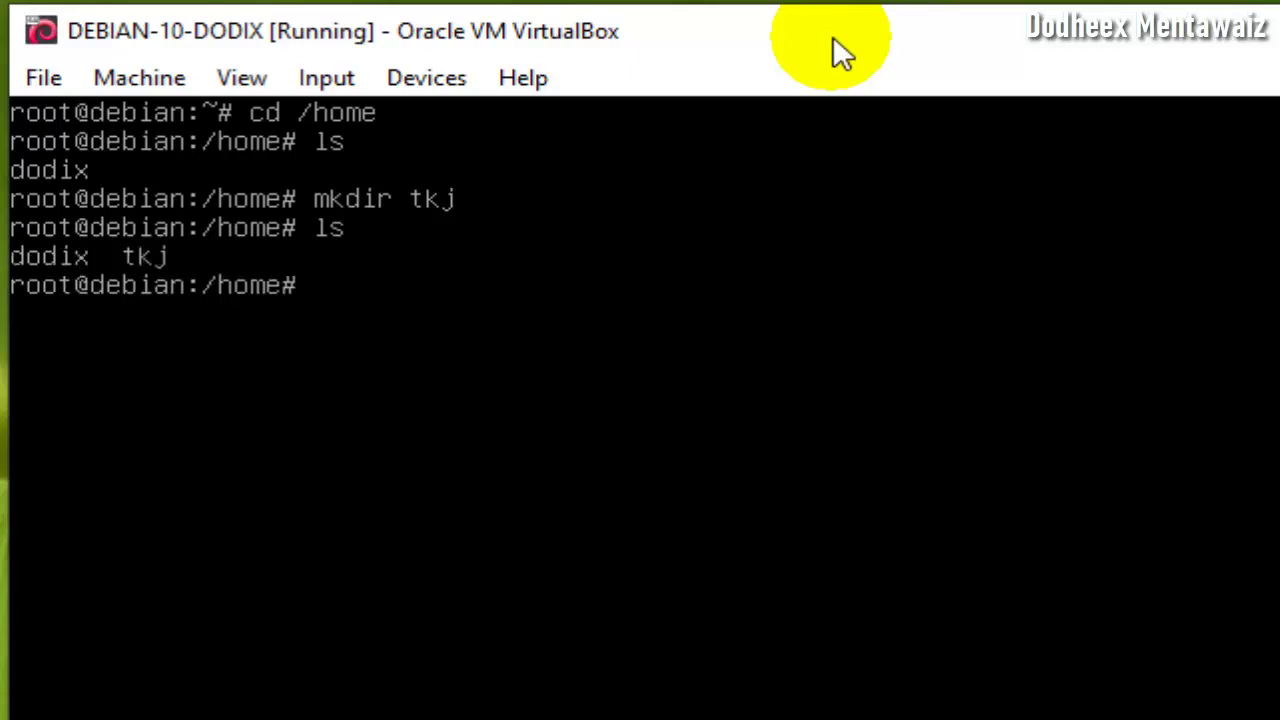
- Create the smk folder, list /home, then remove tkj with rmdir
{"action": "type", "text": "mkdir smk"}
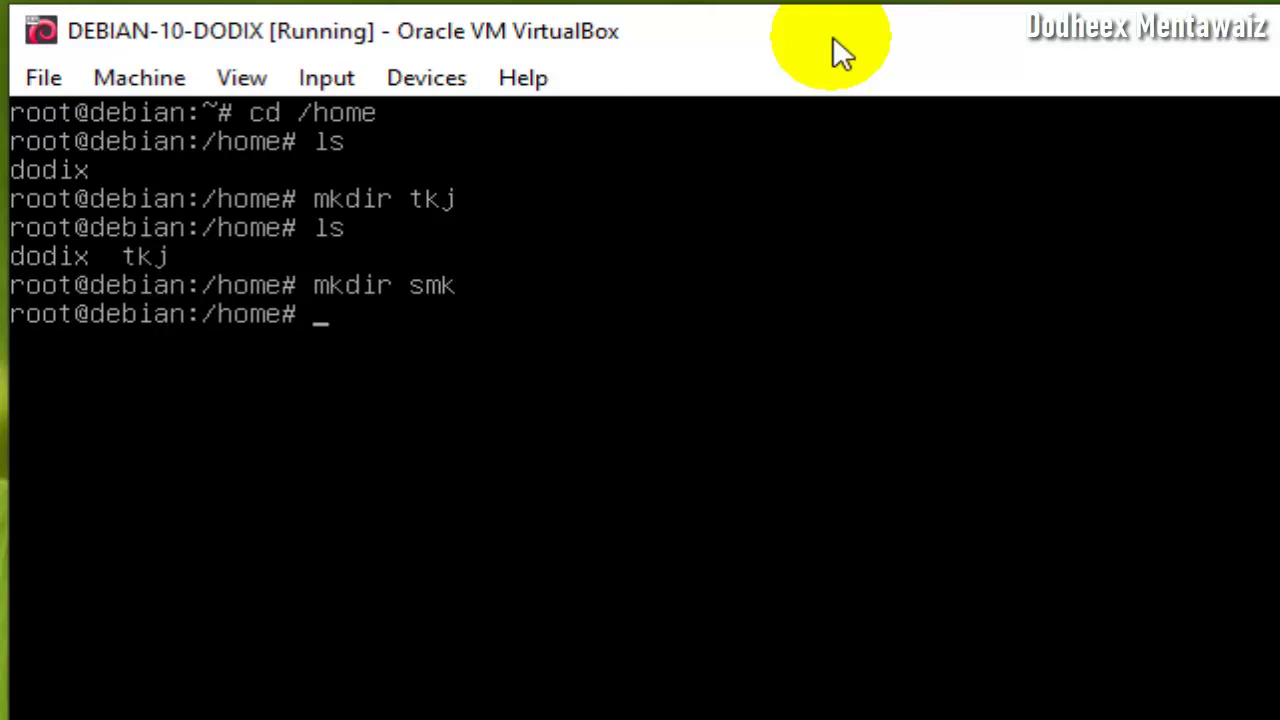
{"action": "type", "text": "ls"}
{"action": "key", "text": "Return"}
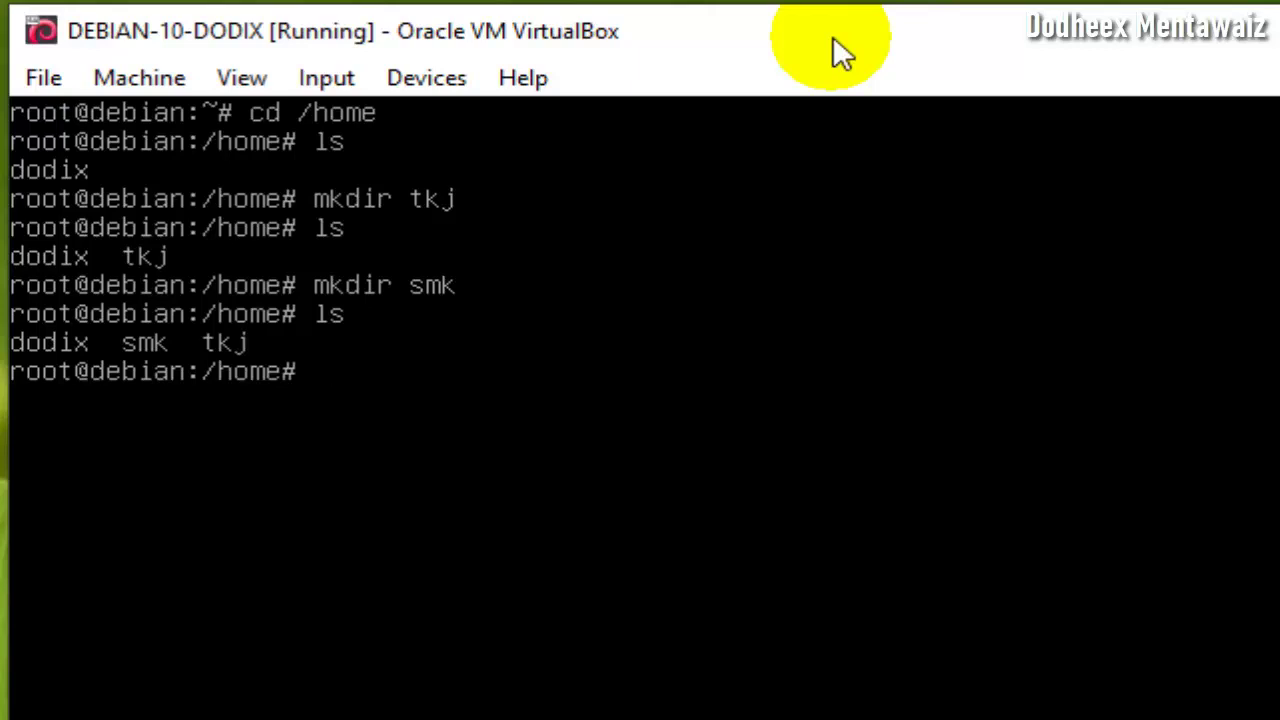
{"action": "type", "text": "rmdir tkj"}
{"action": "key", "text": "Return"}
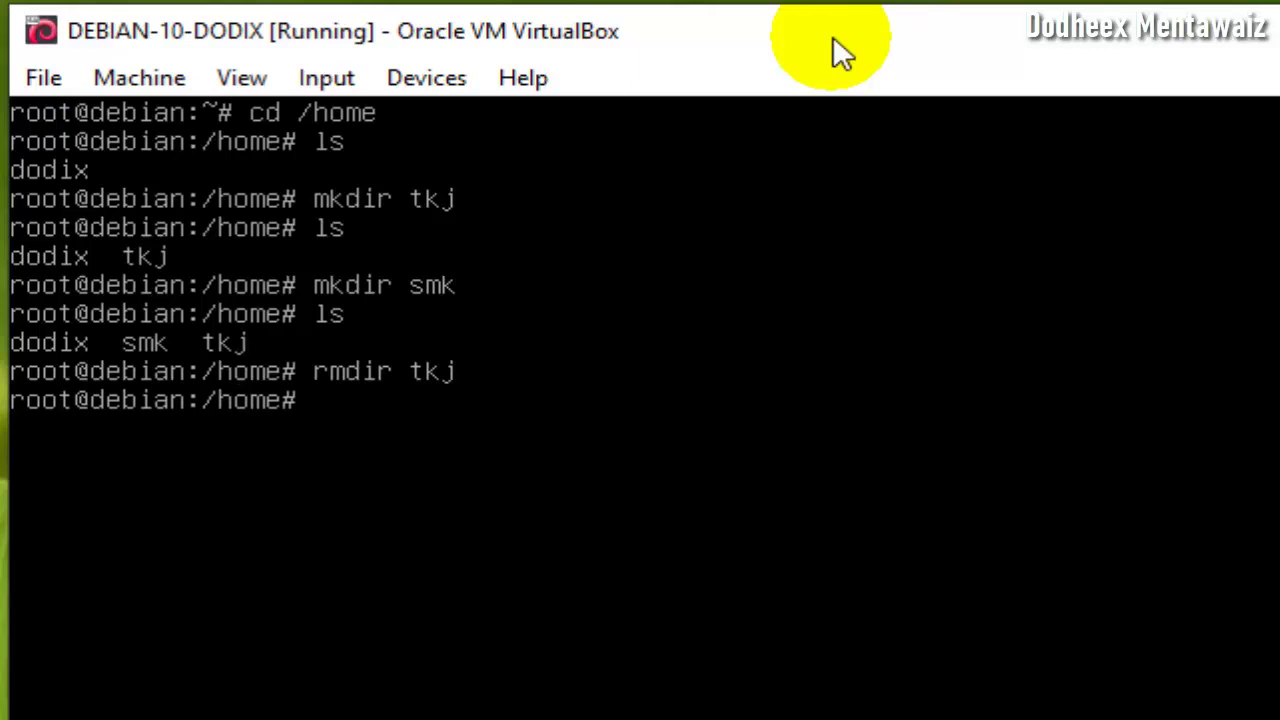
- Remove smk with rmdir, verify only dodix remains via ls, then clear the console
{"action": "type", "text": "ls"}
{"action": "key", "text": "Return"}
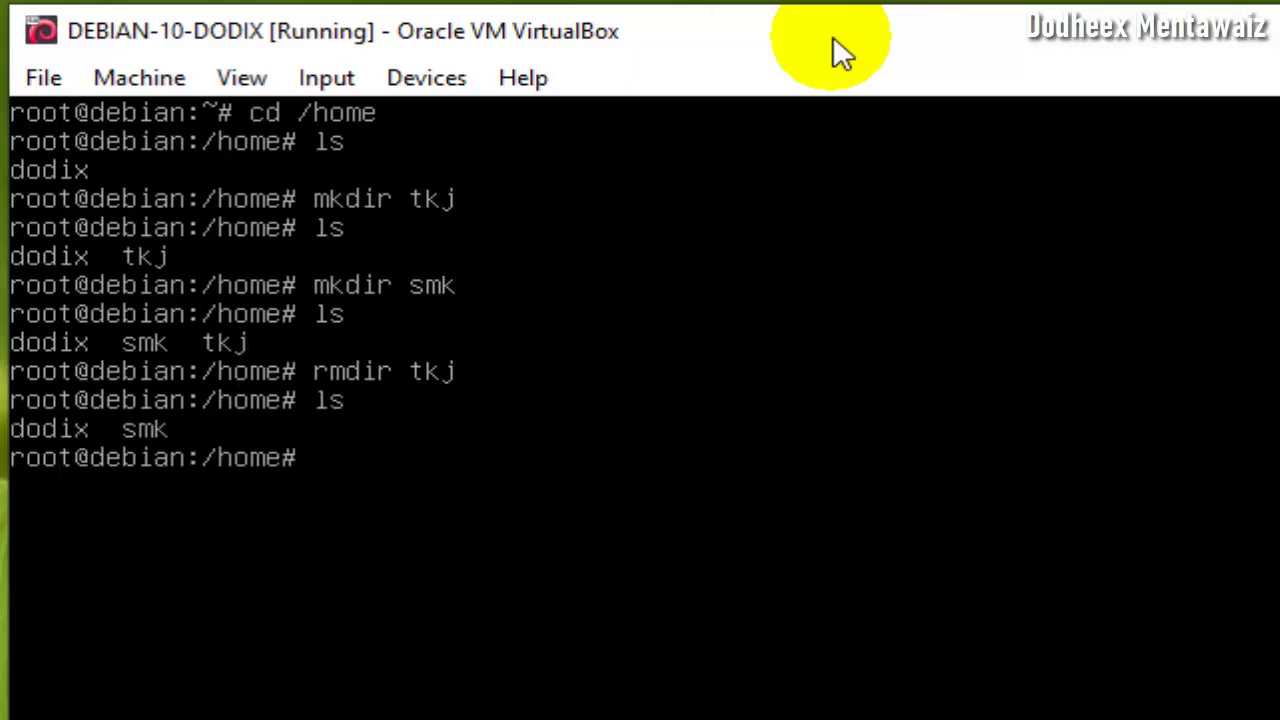
{"action": "type", "text": "rmdir smk"}
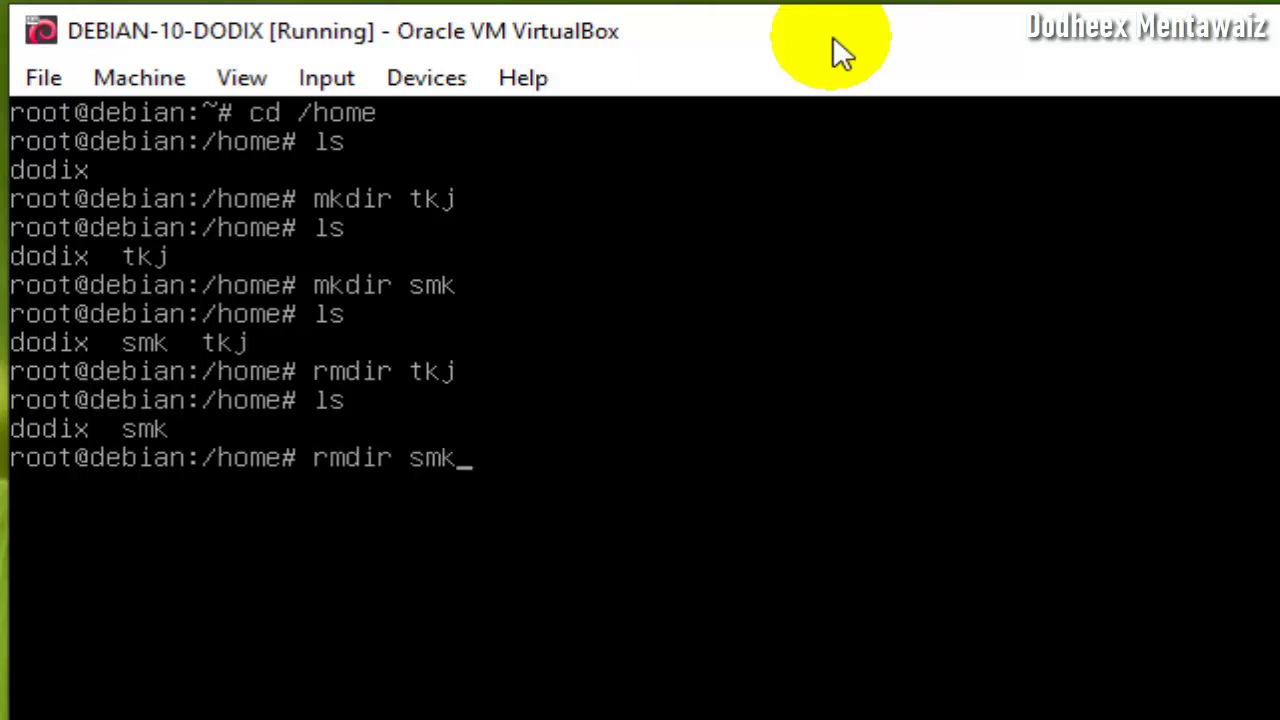
{"action": "key", "text": "Return"}
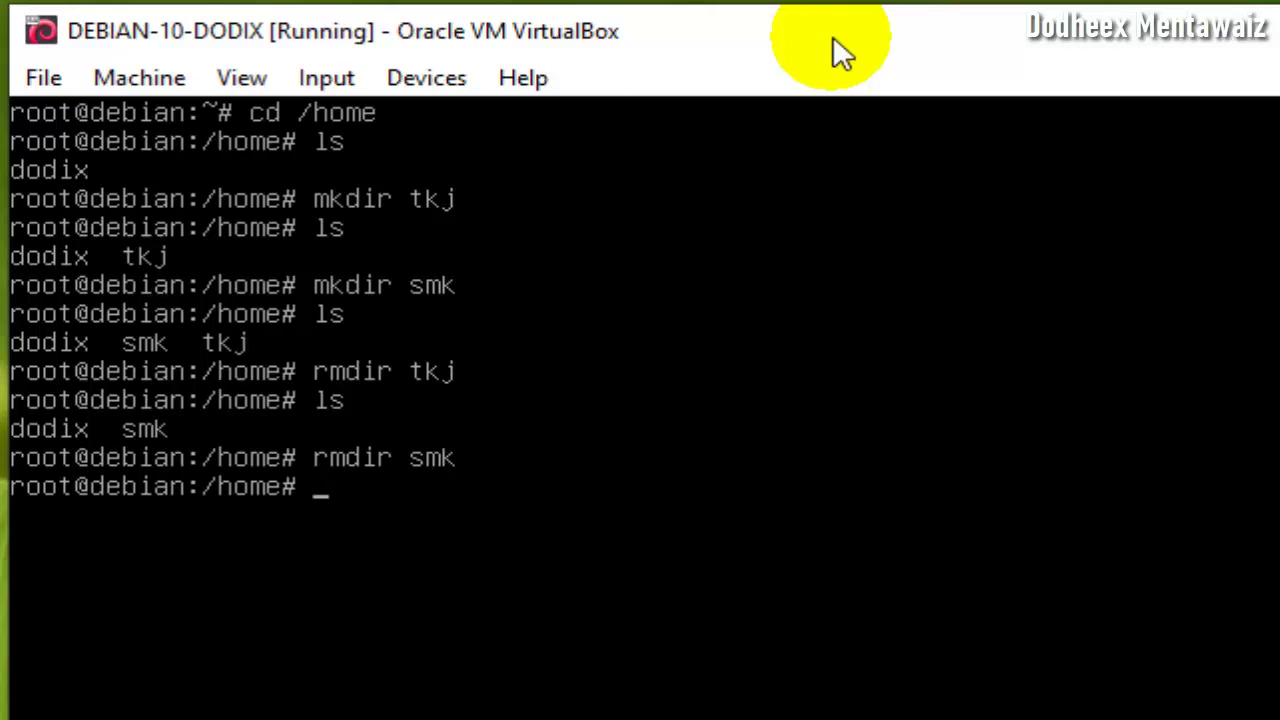
{"action": "type", "text": "ls"}
{"action": "key", "text": "Return"}
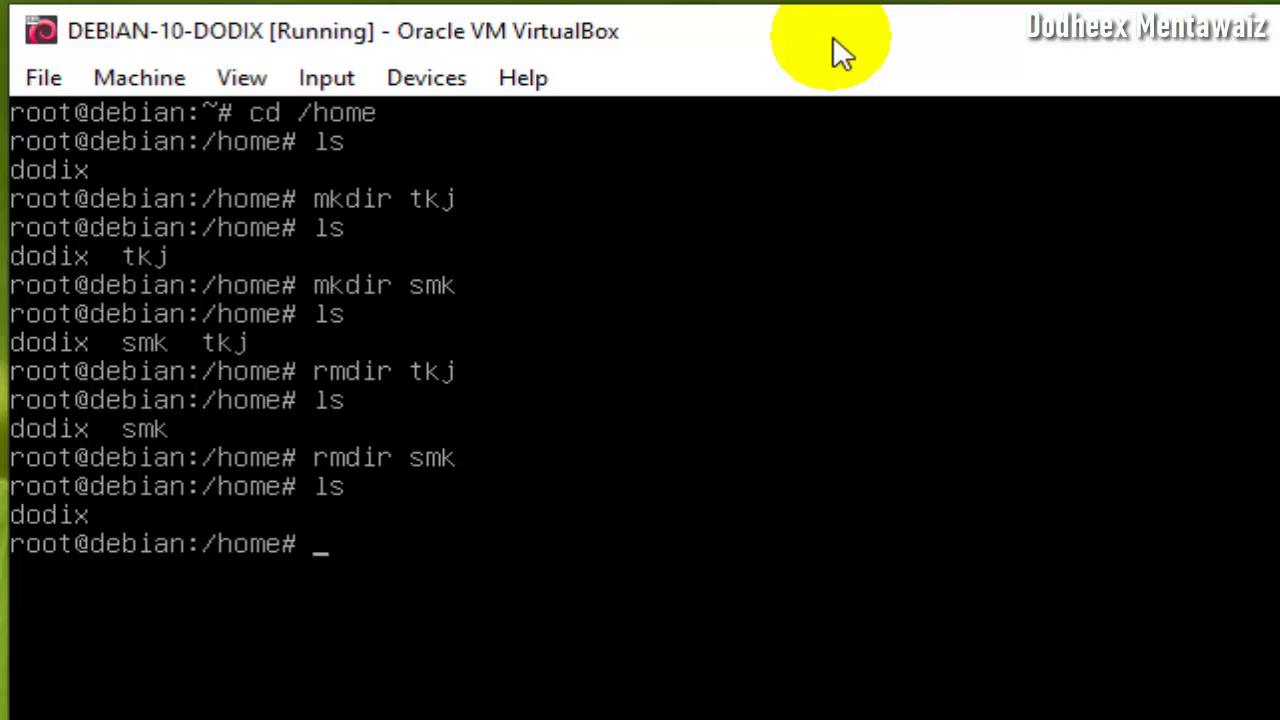
{"action": "type", "text": "clear"}
{"action": "key", "text": "Return"}
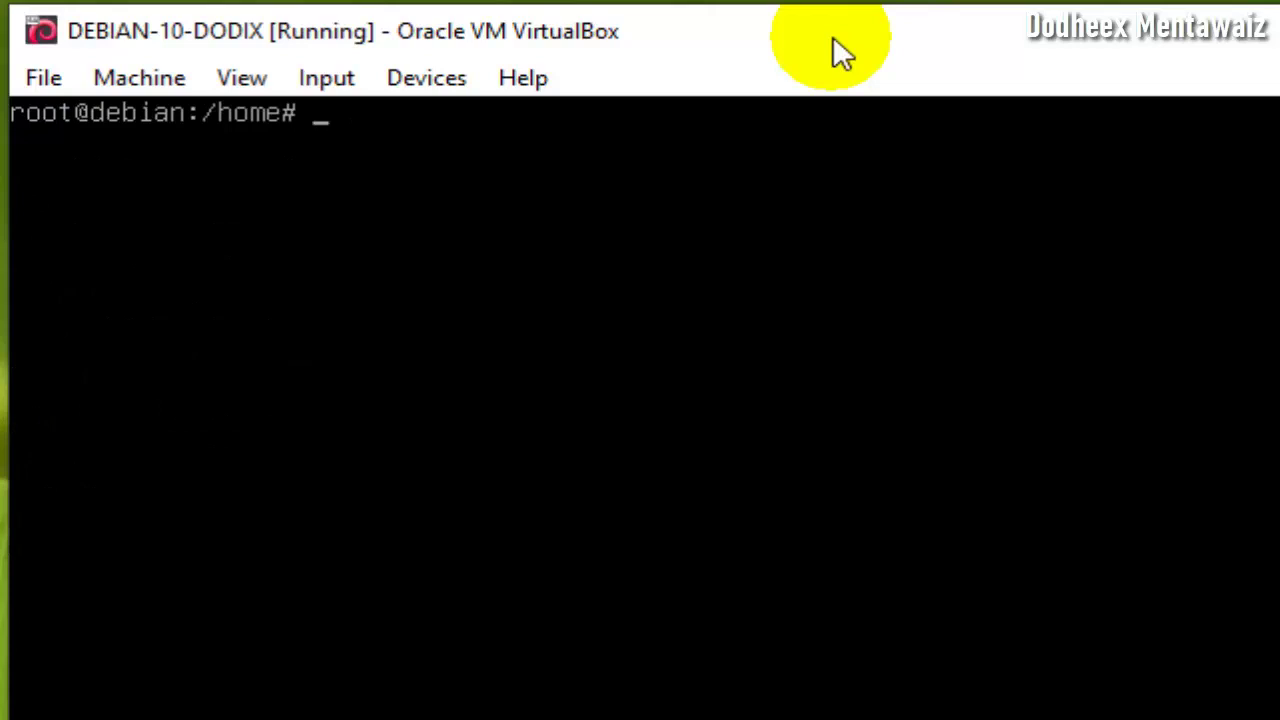
- Open a new biodata.txt in nano from the /home shell, correcting the mistyped command
{"action": "type", "text": "nano bi"}
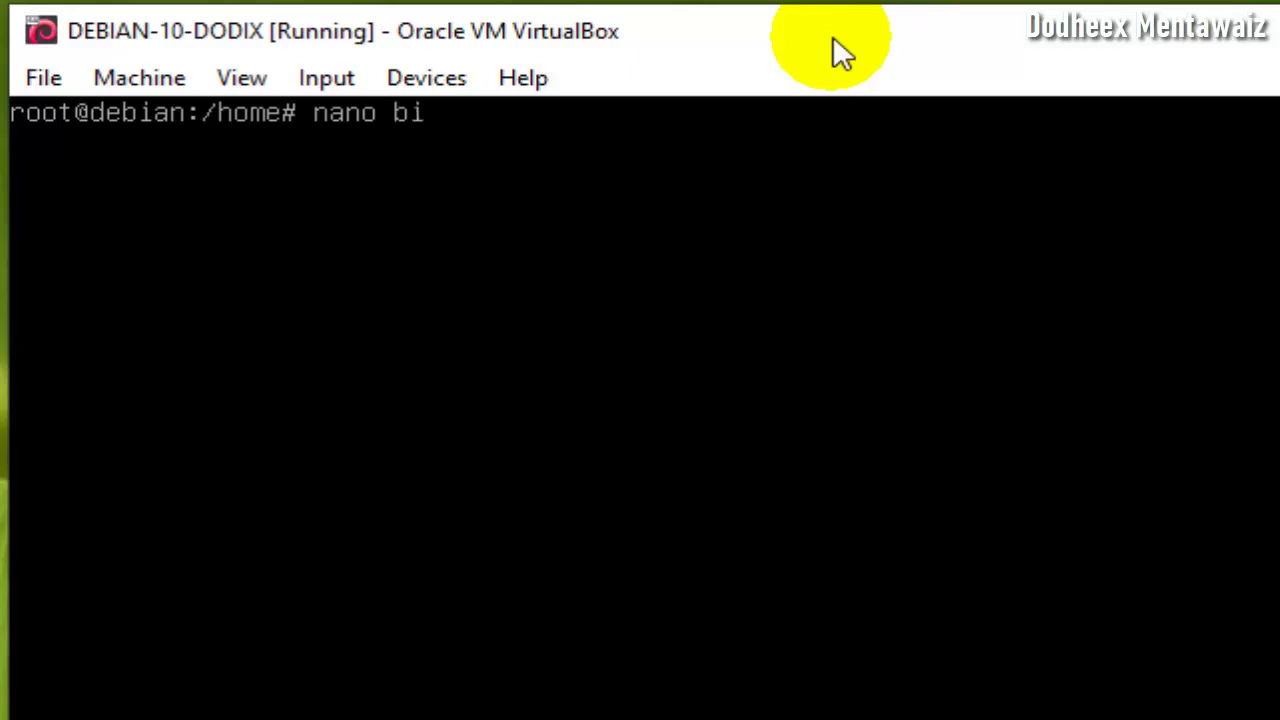
{"action": "type", "text": "odata.txt"}
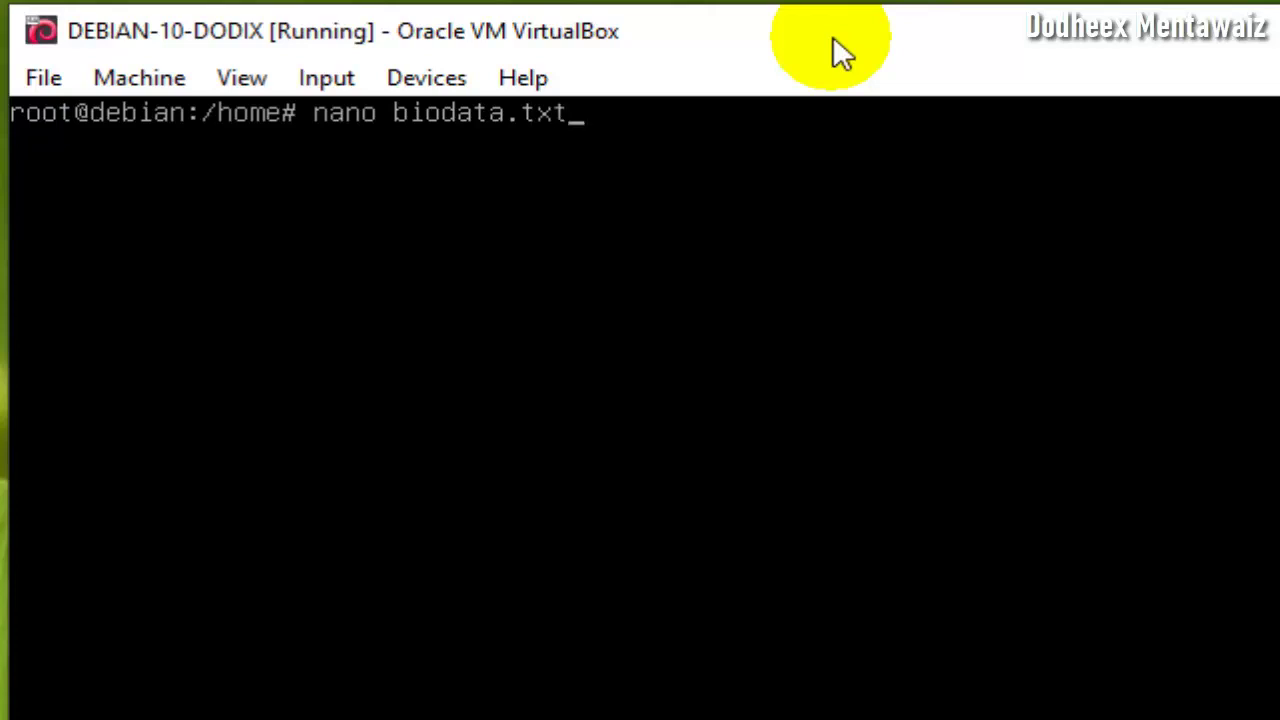
{"action": "key", "text": "Return"}
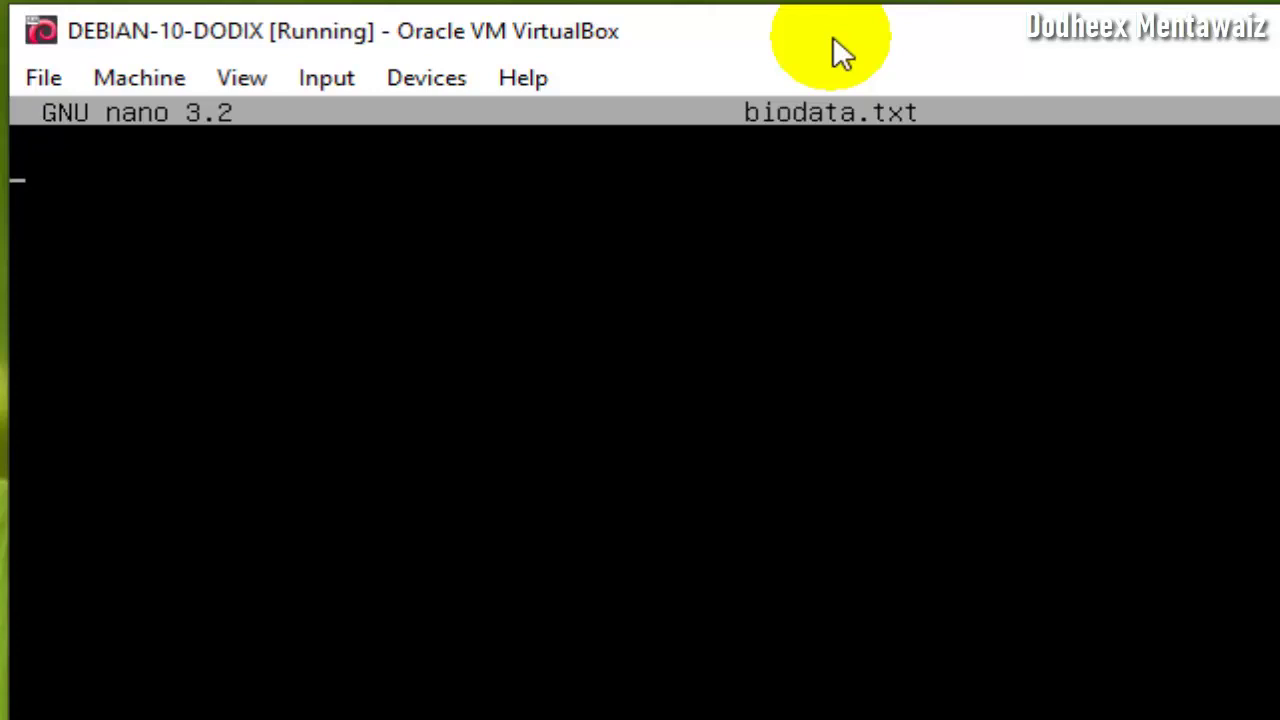
- Type the name line plus 'alamat : SMK' and 'jurususan: TKJ', then save and exit nano
{"action": "type", "text": "nama"}
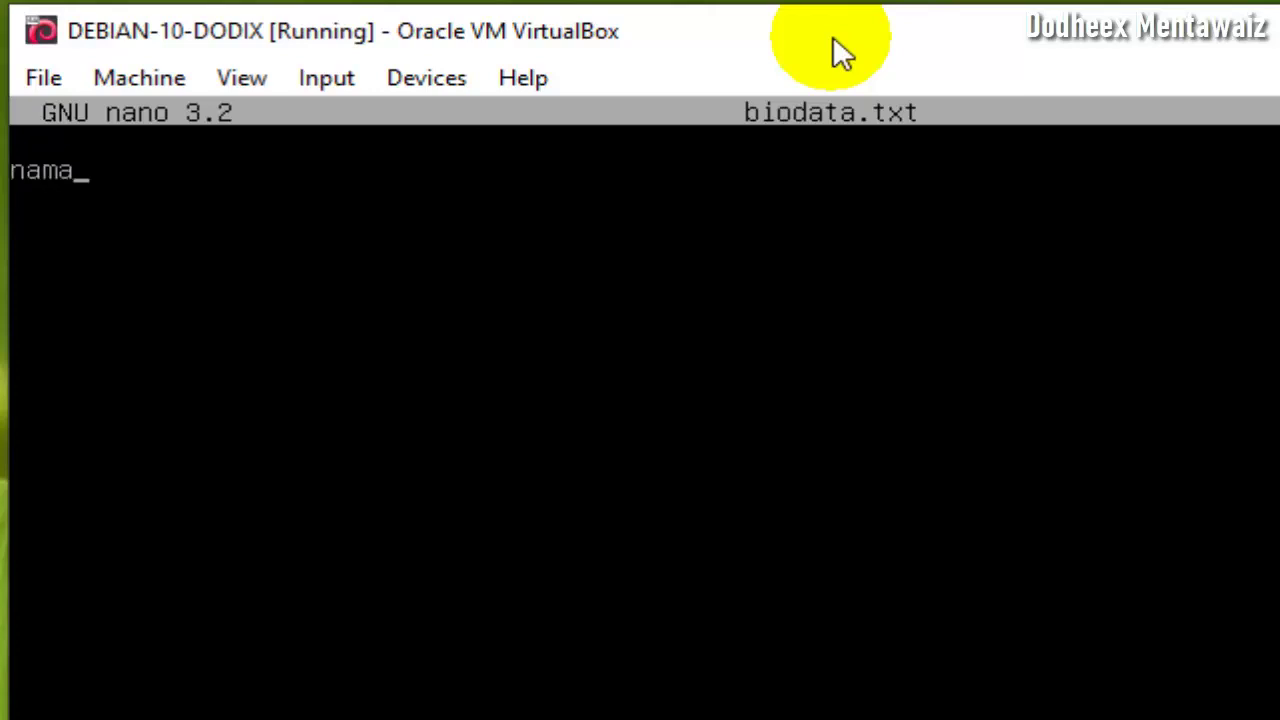
{"action": "key", "text": "Tab"}
{"action": "type", "text": ": dodhe"}
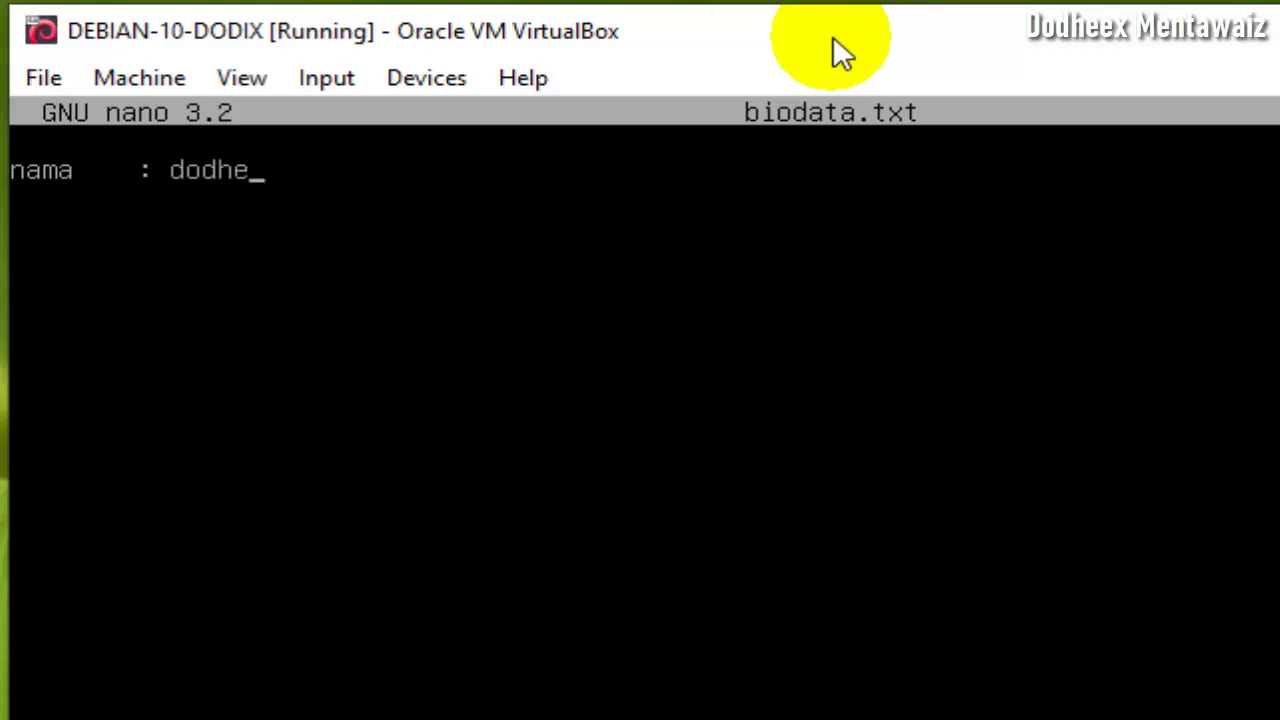
{"action": "type", "text": "ex"}
{"action": "key", "text": "Return"}
{"action": "type", "text": "alama"}
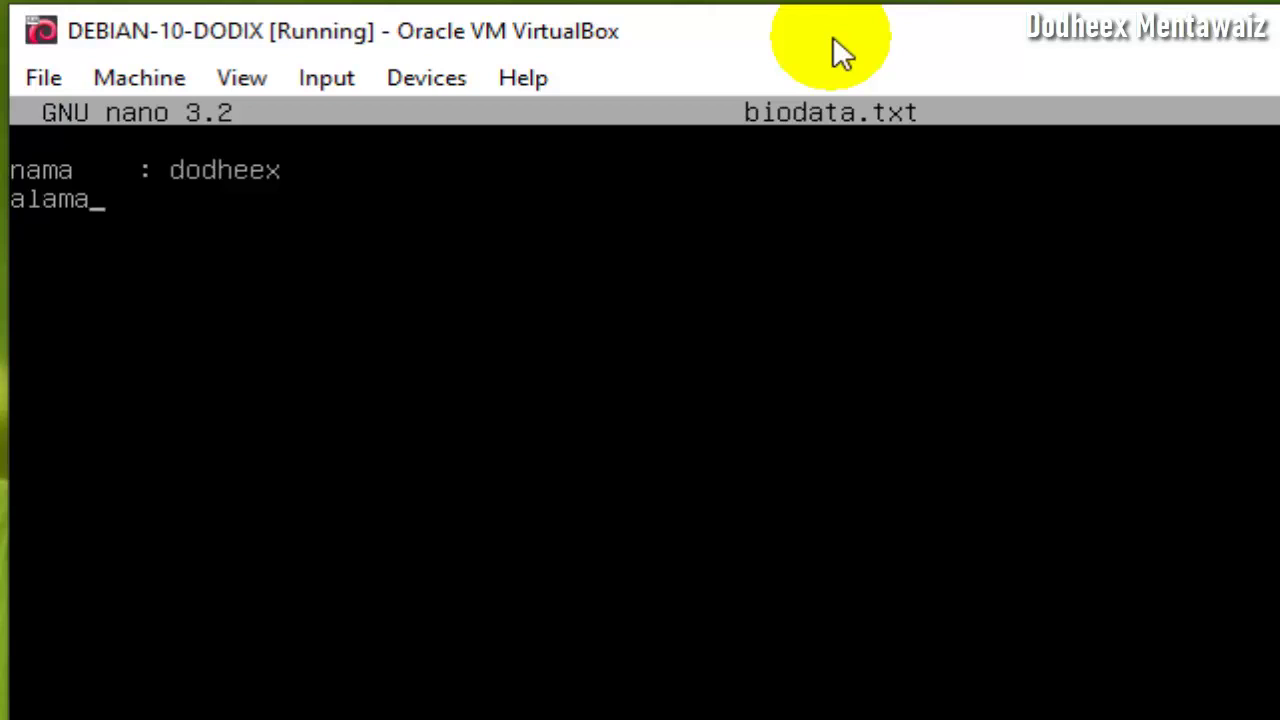
{"action": "type", "text": "t  : SMK "}
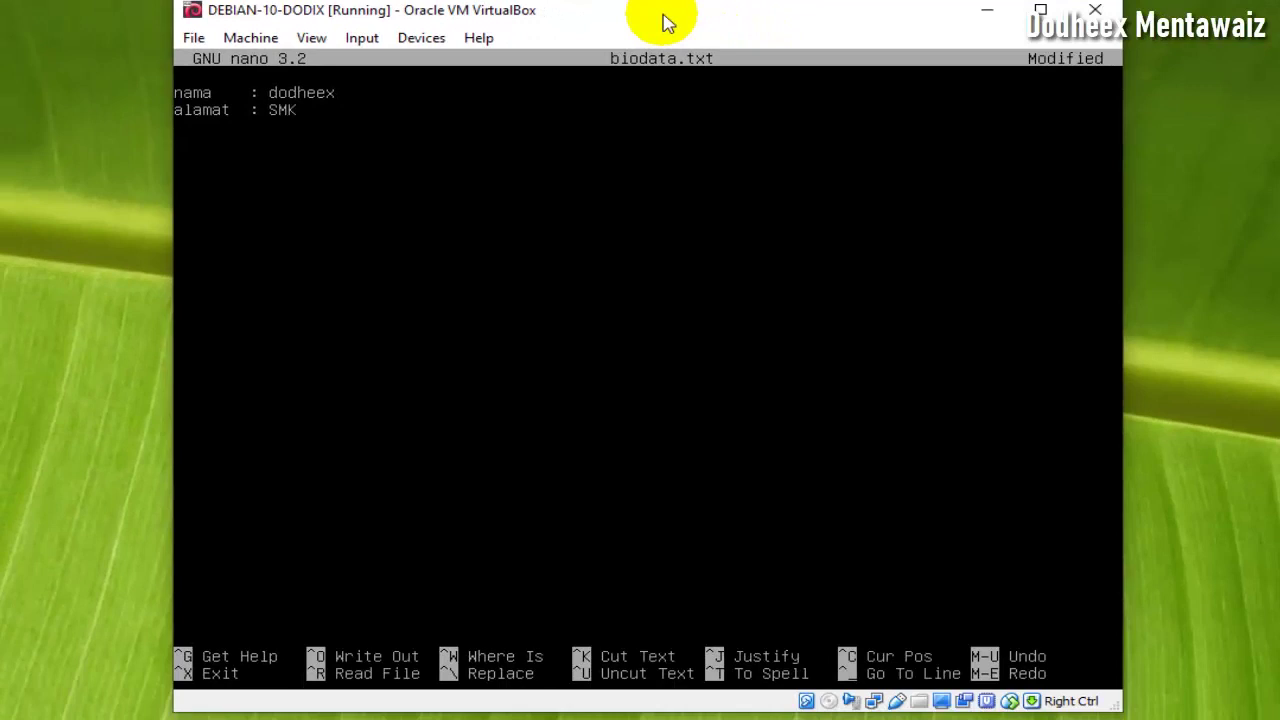
{"action": "type", "text": "jurususan: TKJ"}
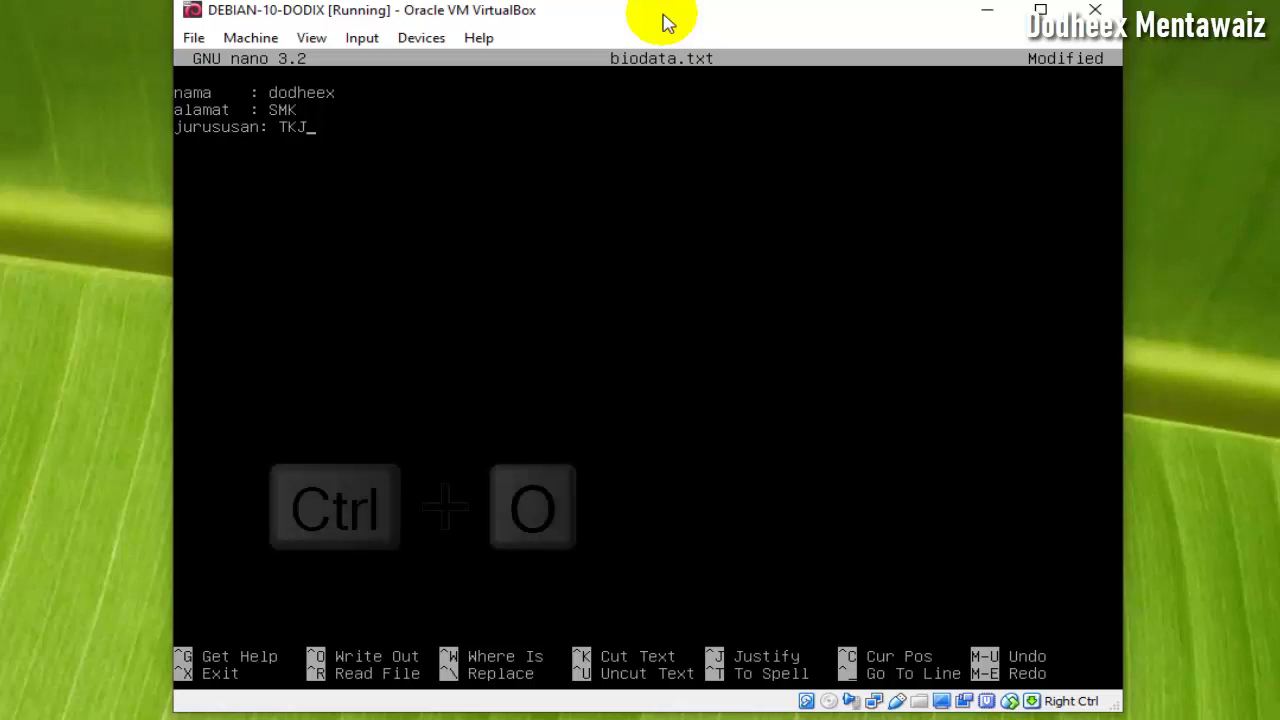
{"action": "key", "text": "ctrl+o"}
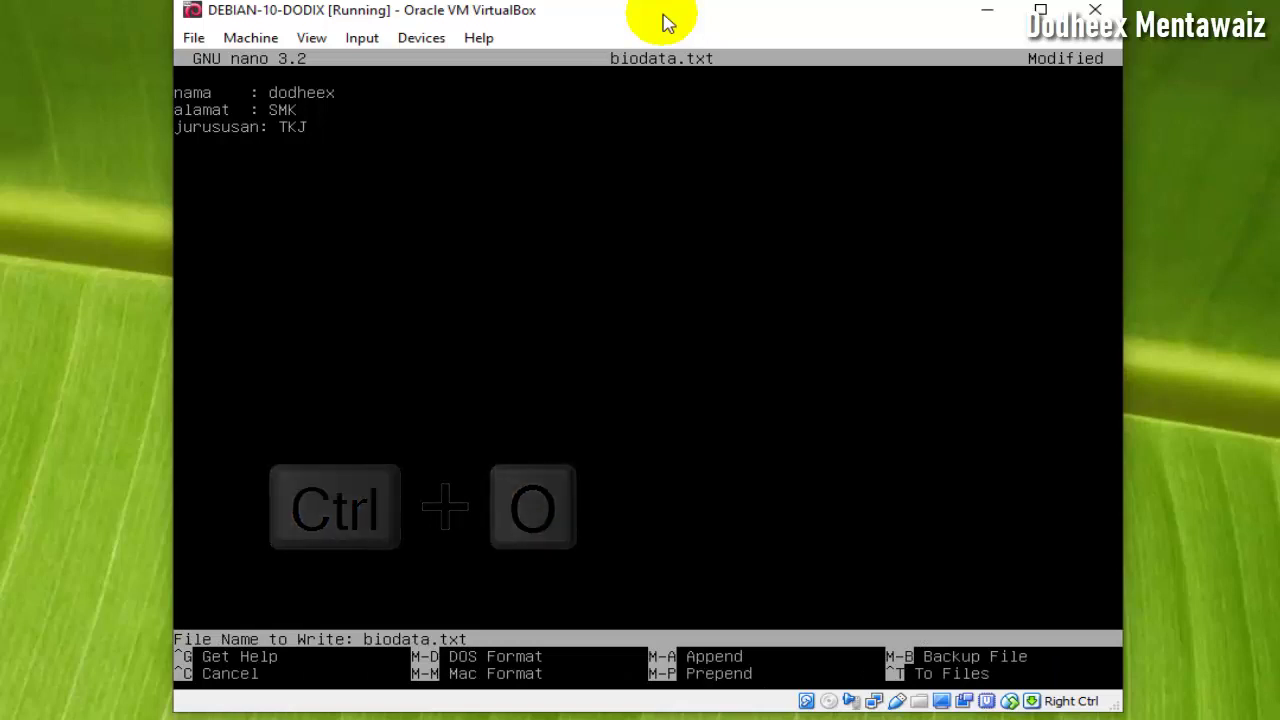
{"action": "key", "text": "Return"}
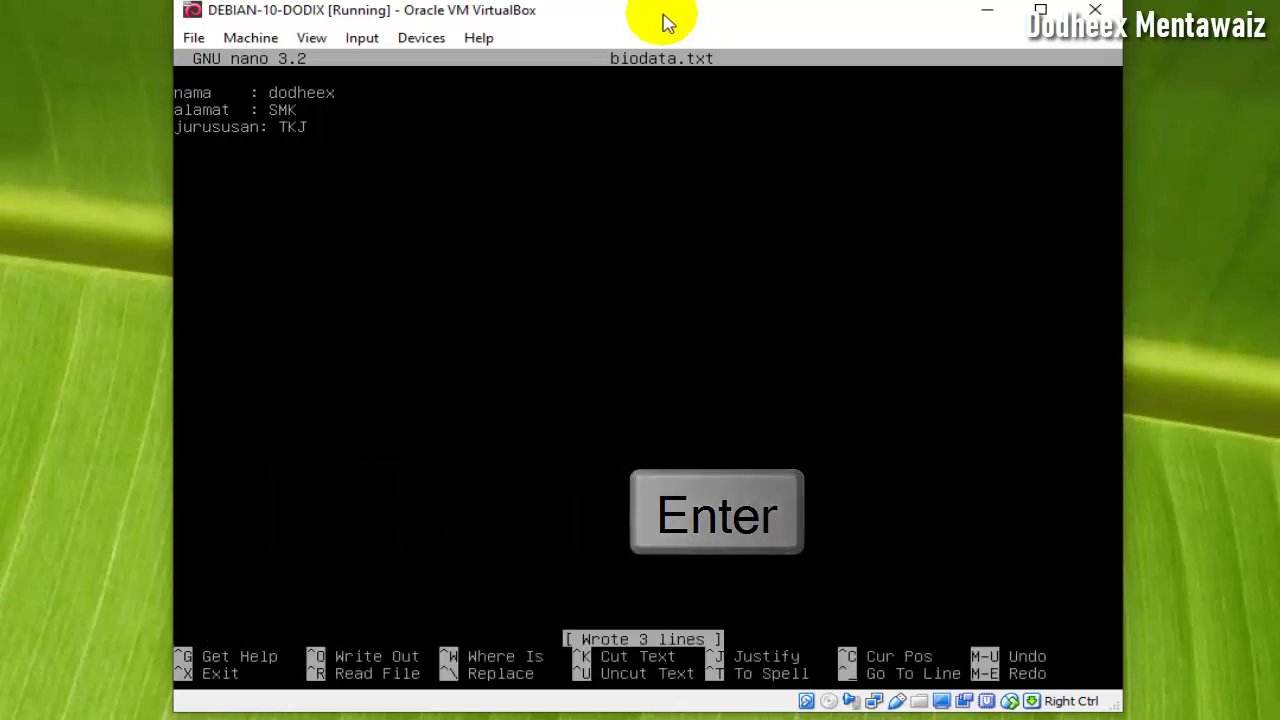
{"action": "key", "text": "ctrl+x"}
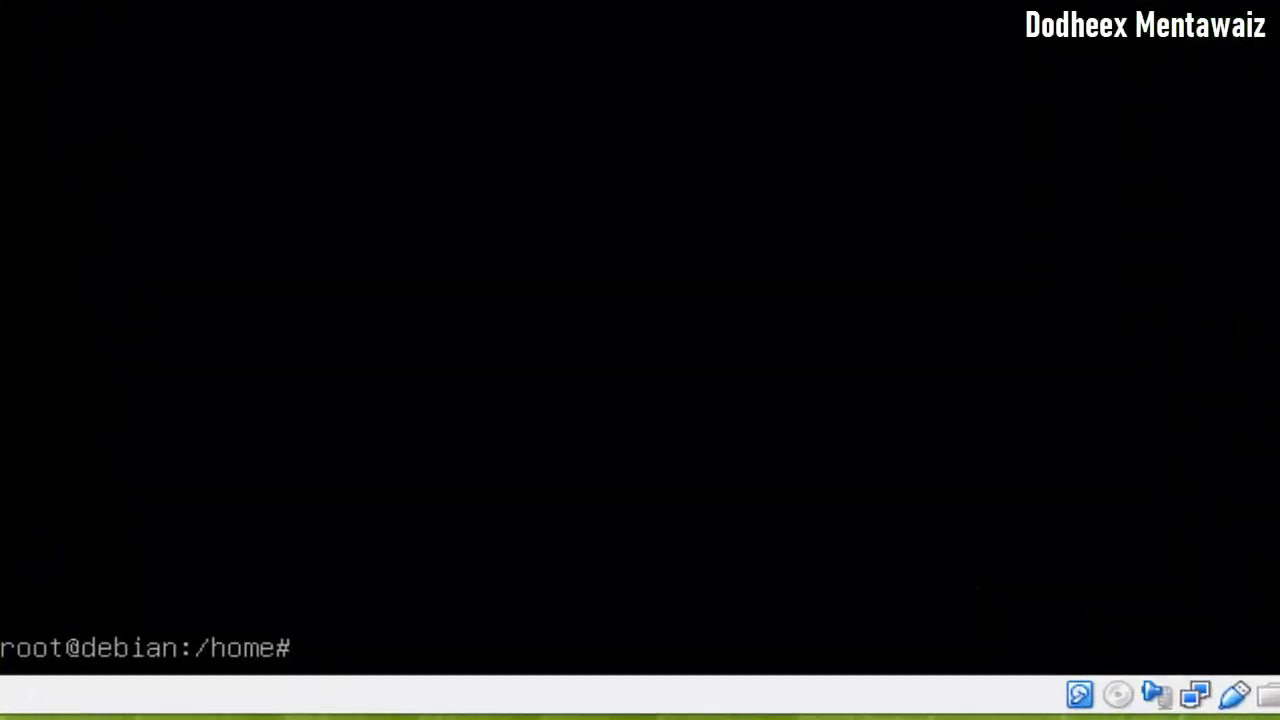
- List /home, clear the terminal, and list again to show biodata.txt and dodix
{"action": "type", "text": "ls"}
{"action": "key", "text": "Return"}
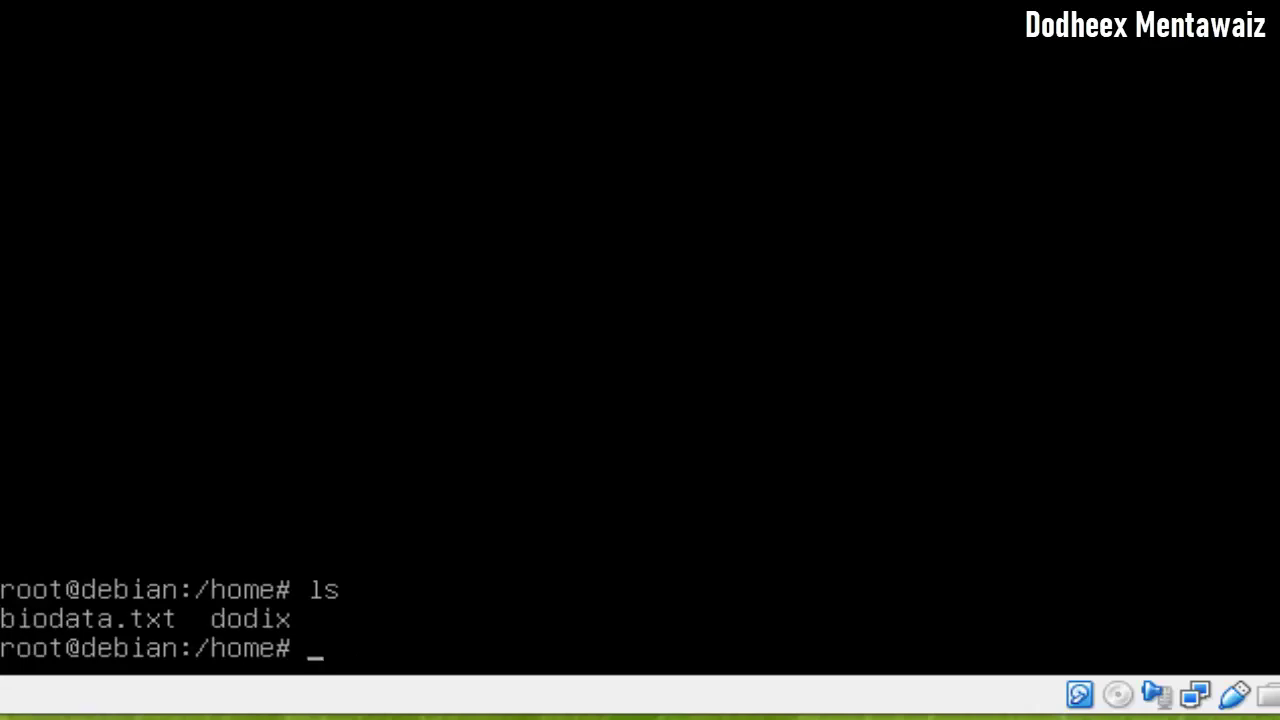
{"action": "type", "text": "clear"}
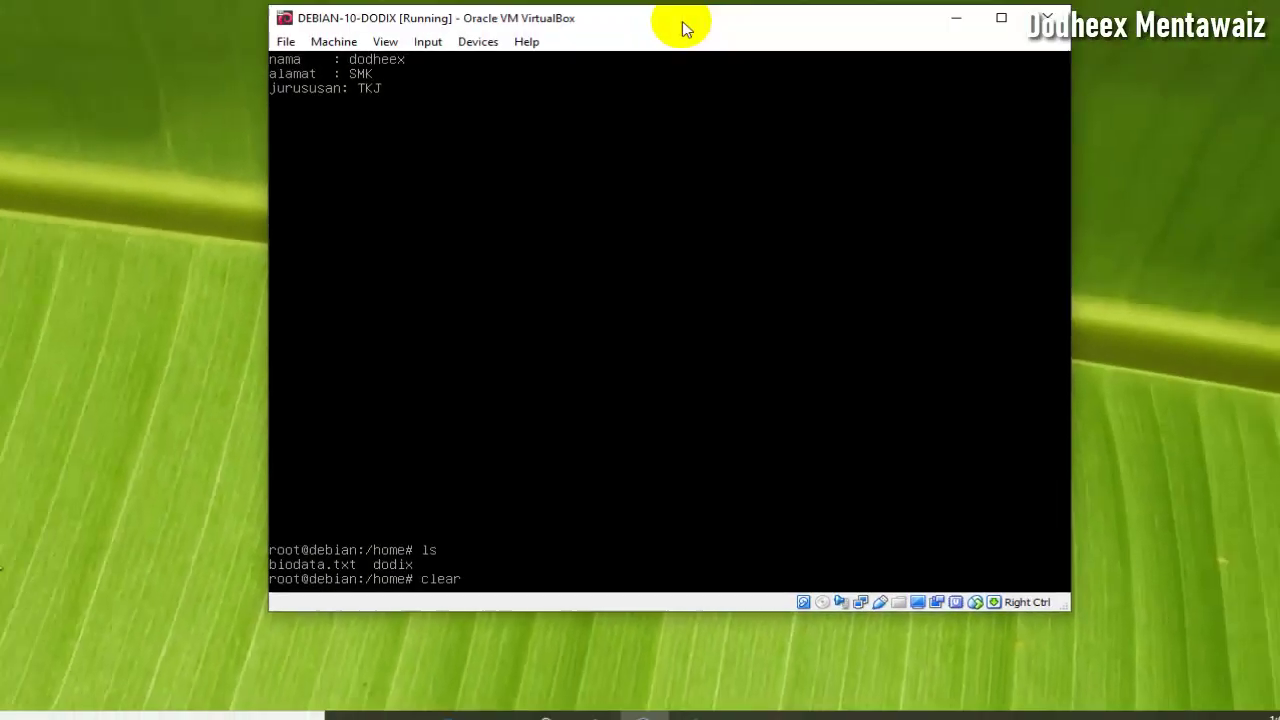
{"action": "key", "text": "Return"}
{"action": "type", "text": "ls"}
{"action": "key", "text": "Return"}
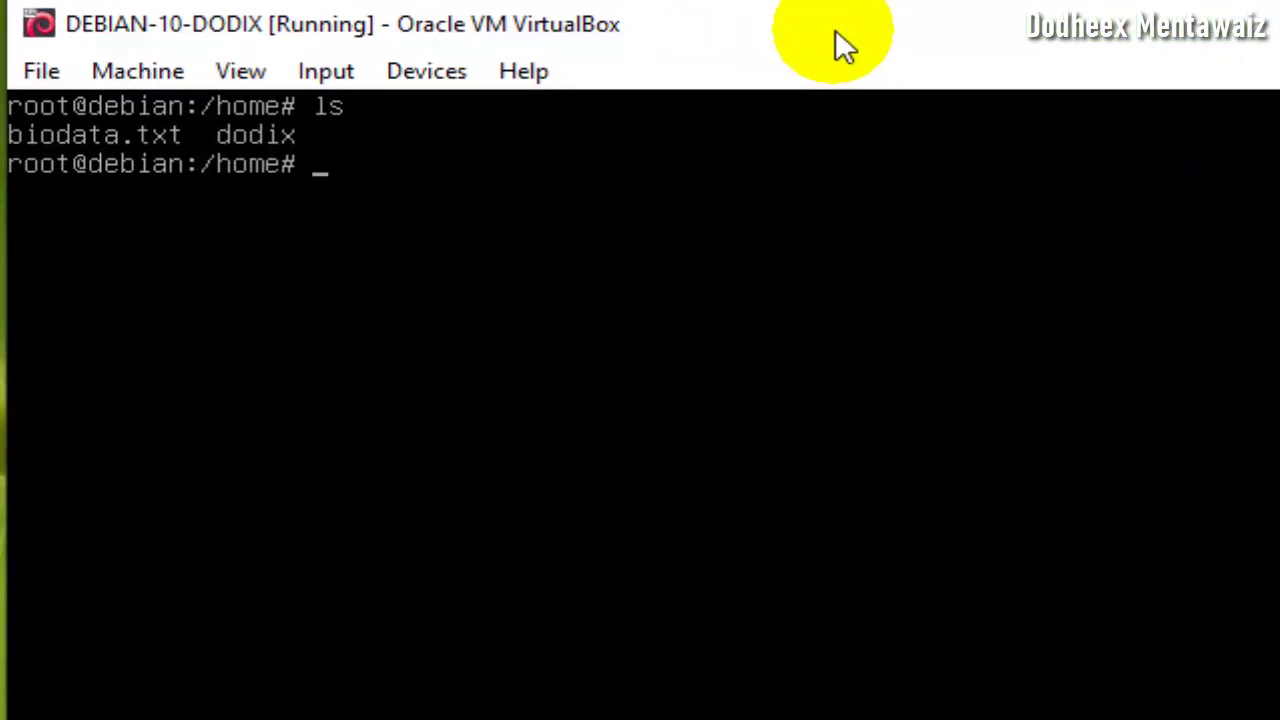
{"action": "type", "text": "mkdir"}
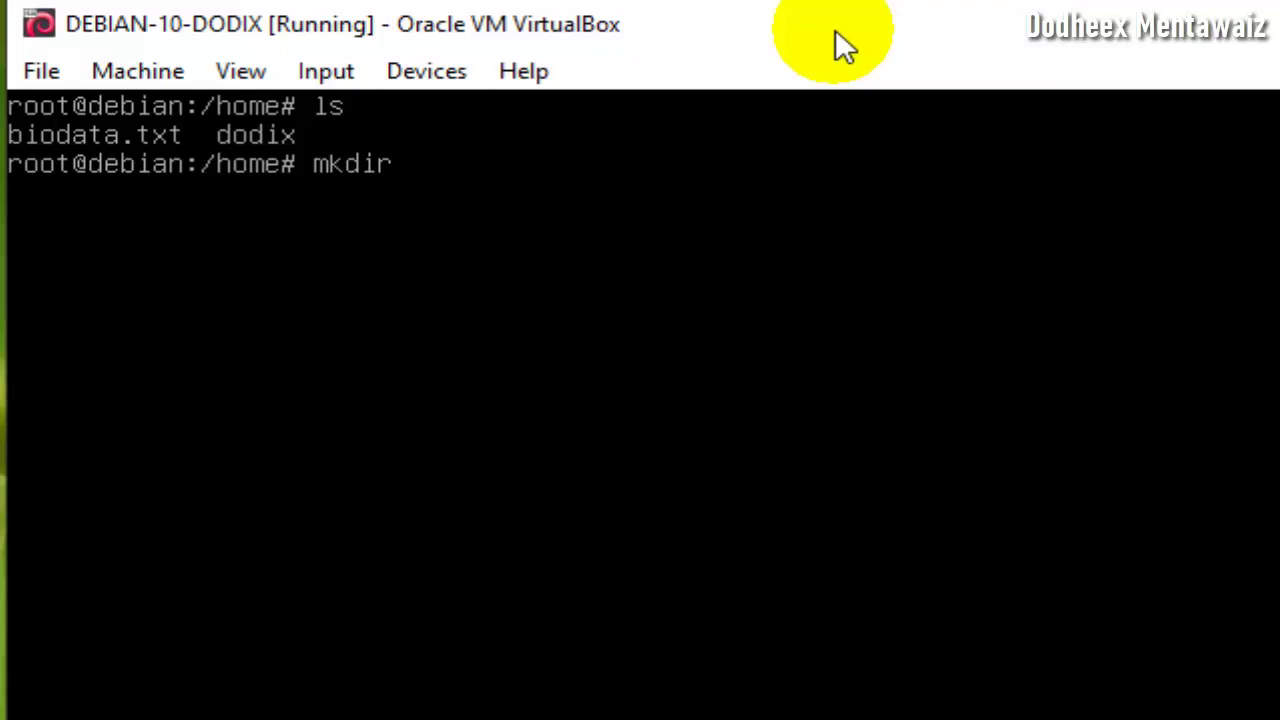
- Create the smk folder with mkdir smk, cd into it, and confirm it's empty with ls
{"action": "type", "text": "smk"}
{"action": "key", "text": "Return"}
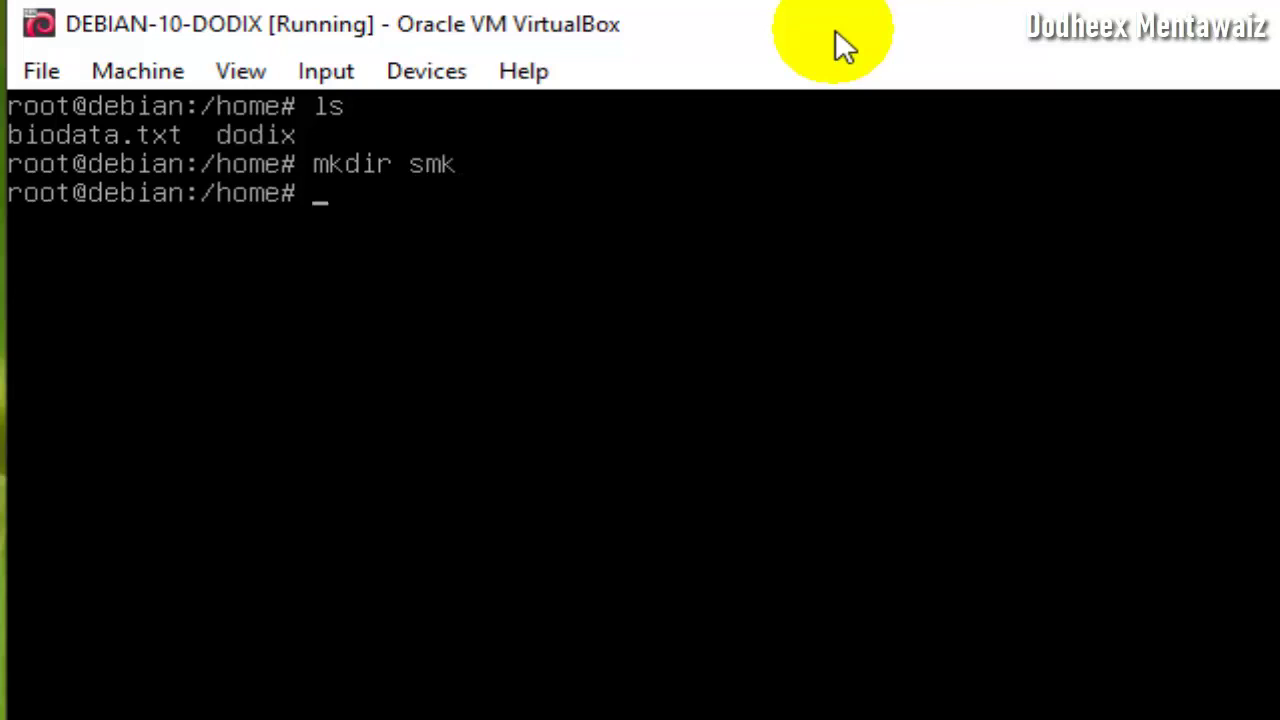
{"action": "type", "text": "ls"}
{"action": "key", "text": "Return"}
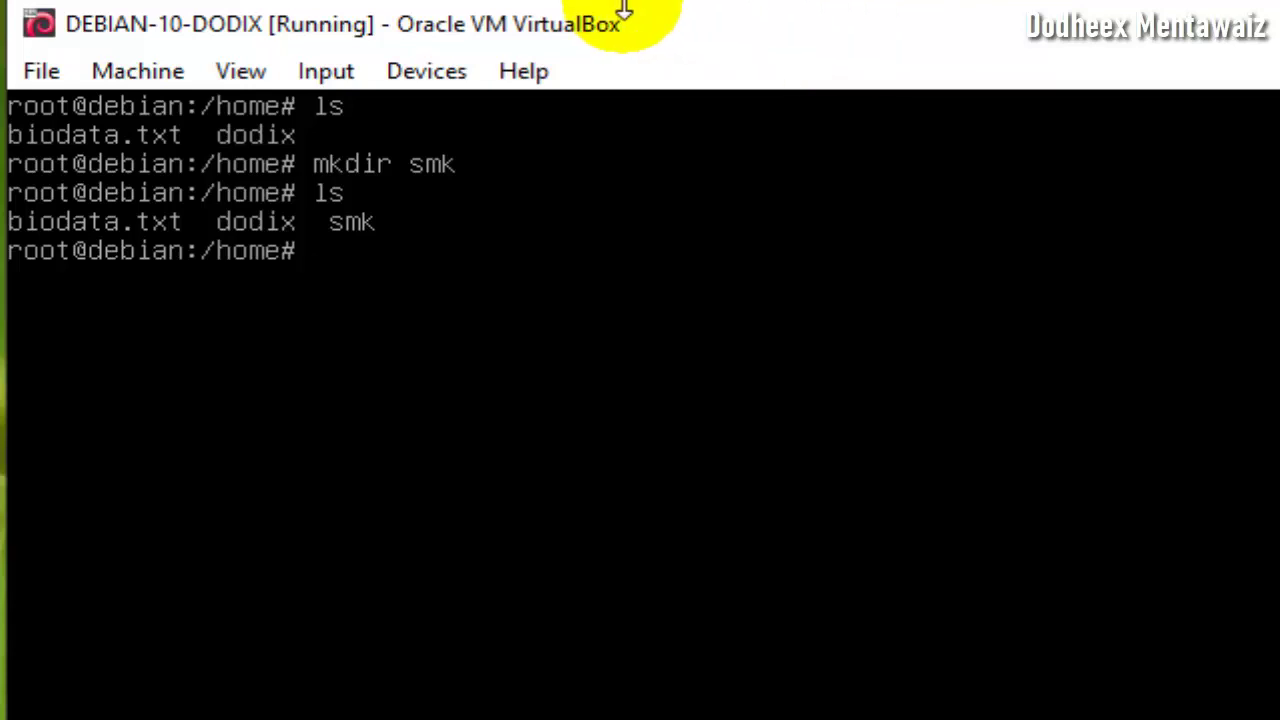
{"action": "type", "text": "cd "}
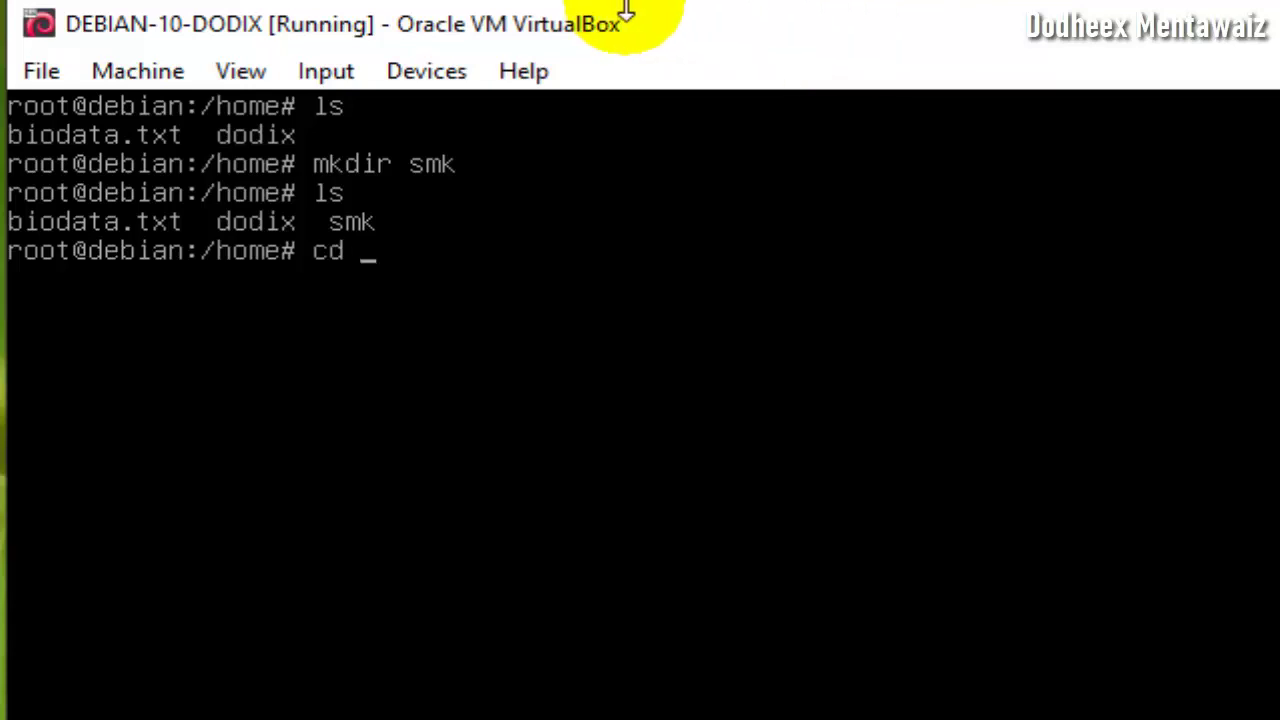
{"action": "type", "text": "smk"}
{"action": "key", "text": "Return"}
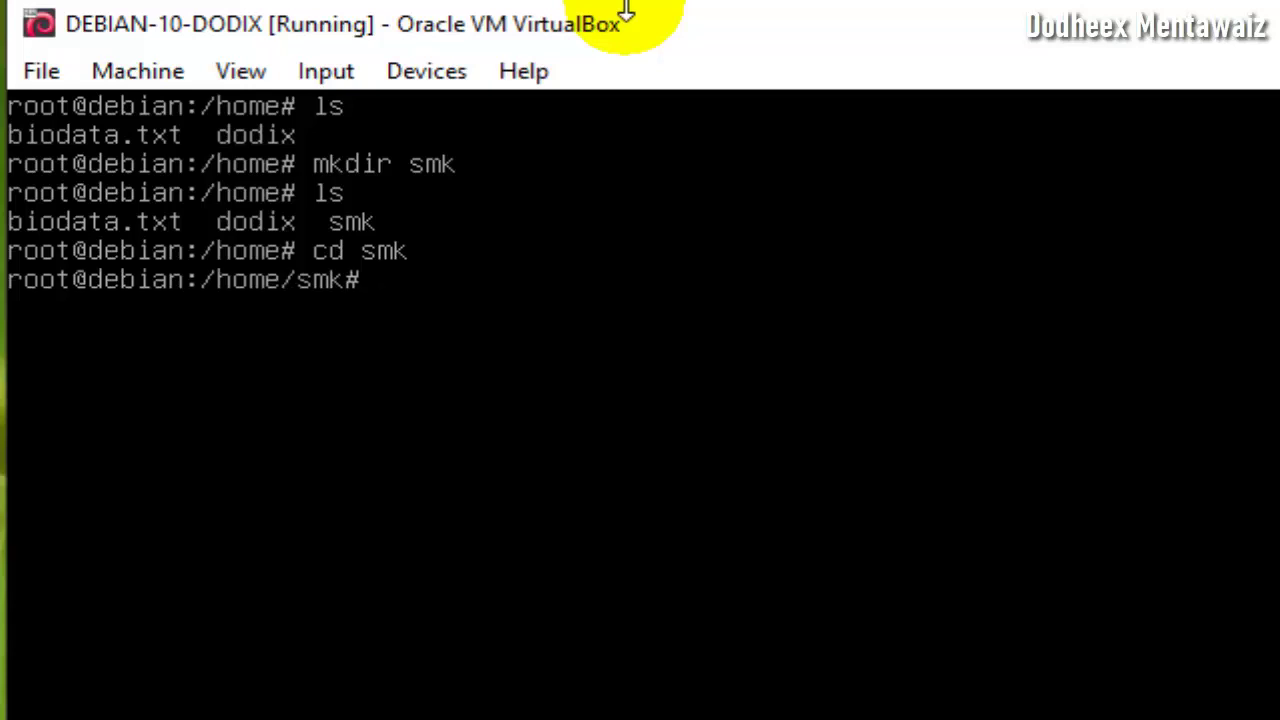
{"action": "type", "text": "ls"}
{"action": "key", "text": "Return"}
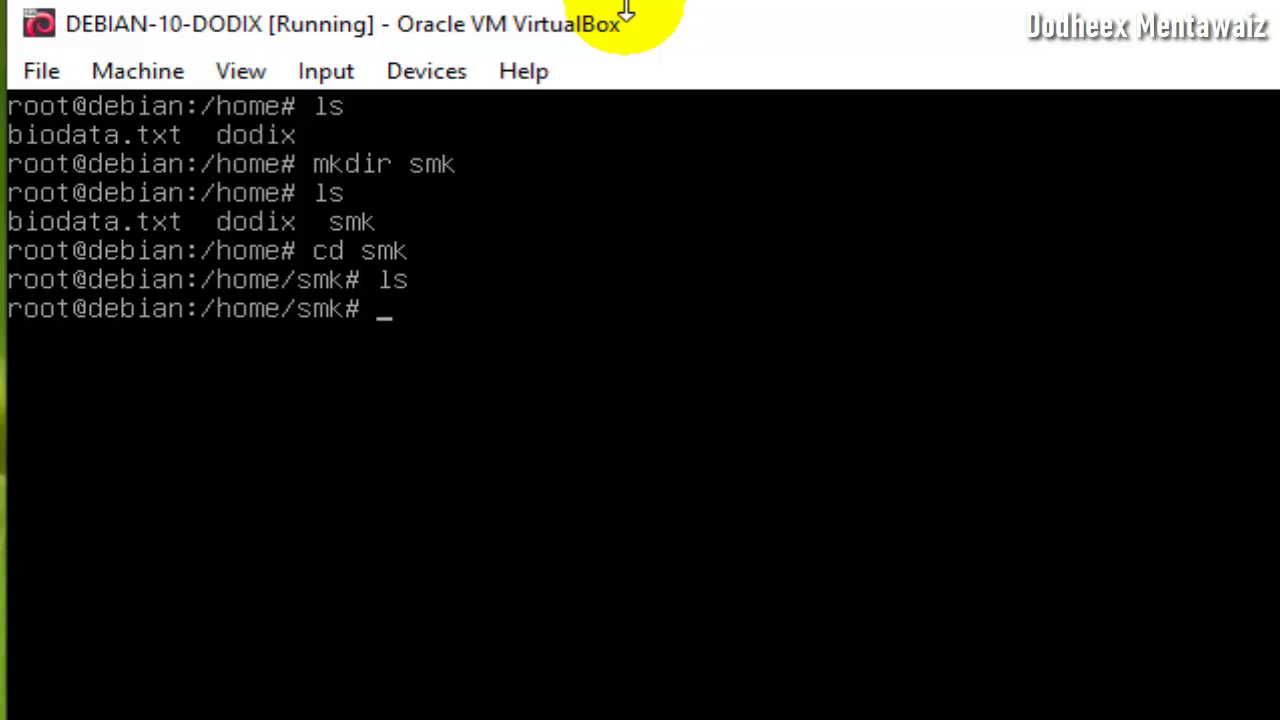
{"action": "type", "text": "nano tkj."}
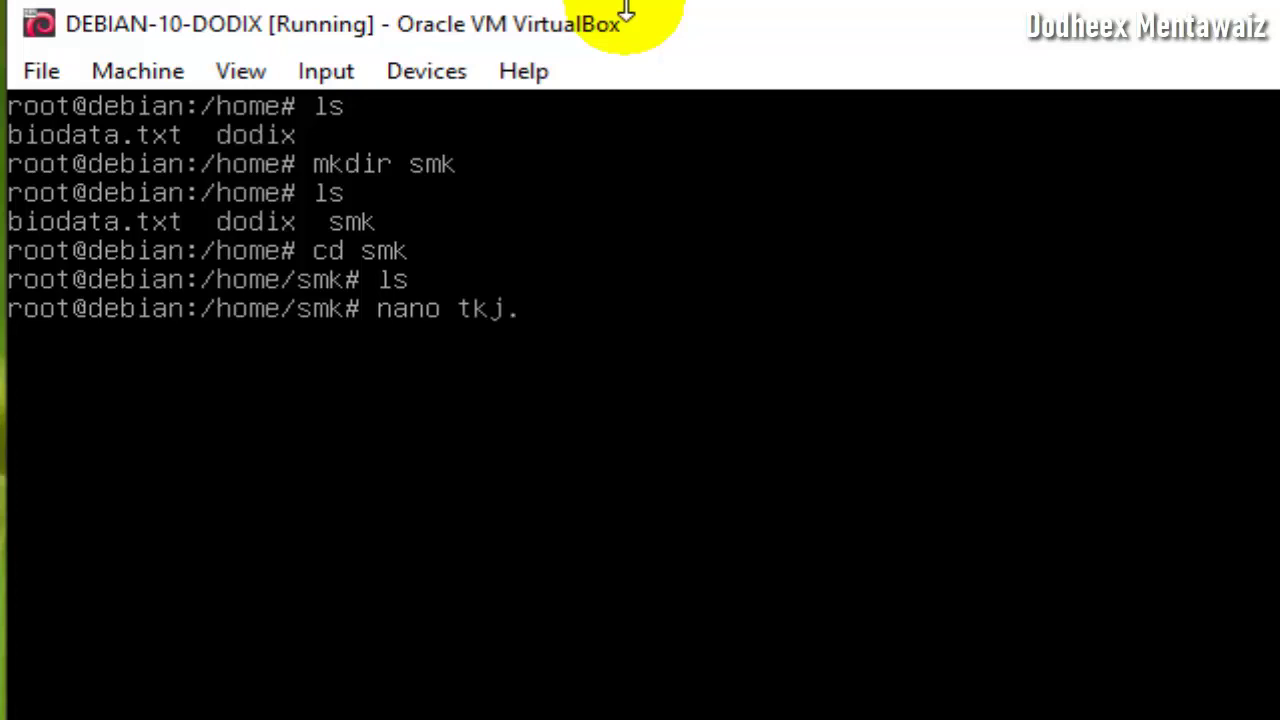
{"action": "type", "text": "txt"}
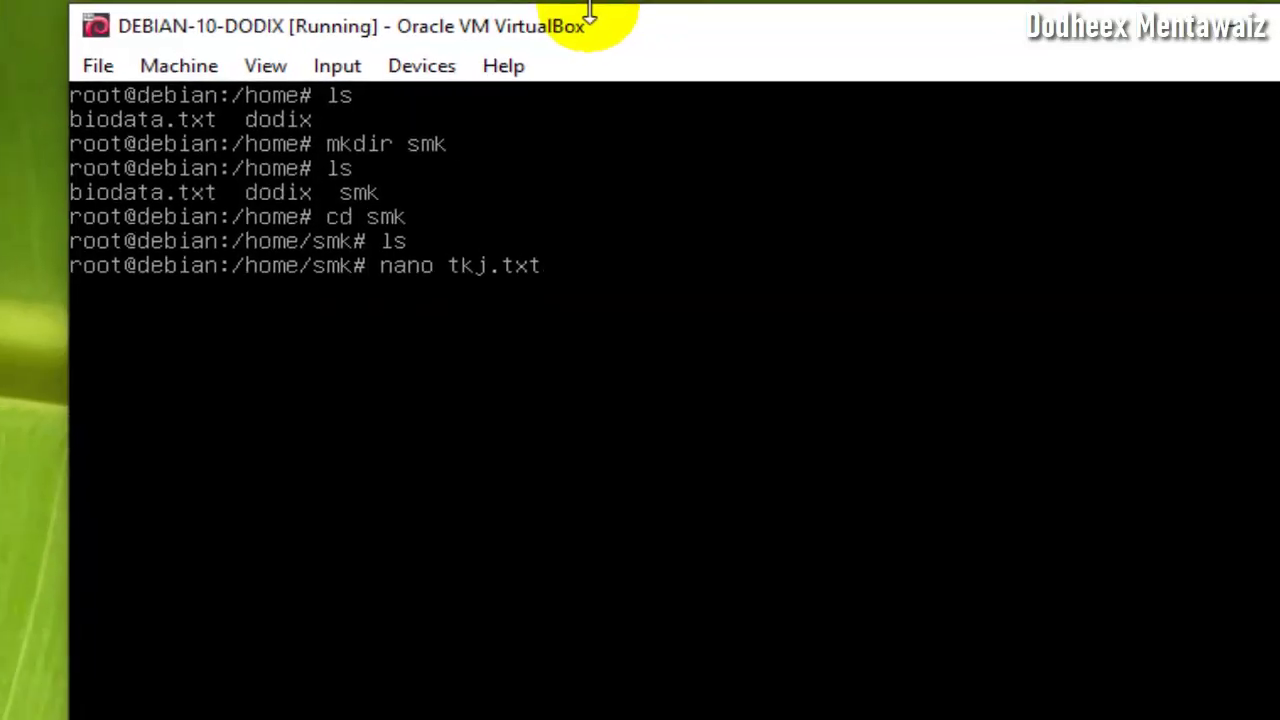
- Save the line 'sjadhjasb fdhsfbsh svhvh' in tkj.txt and clear the terminal
{"action": "key", "text": "Return"}
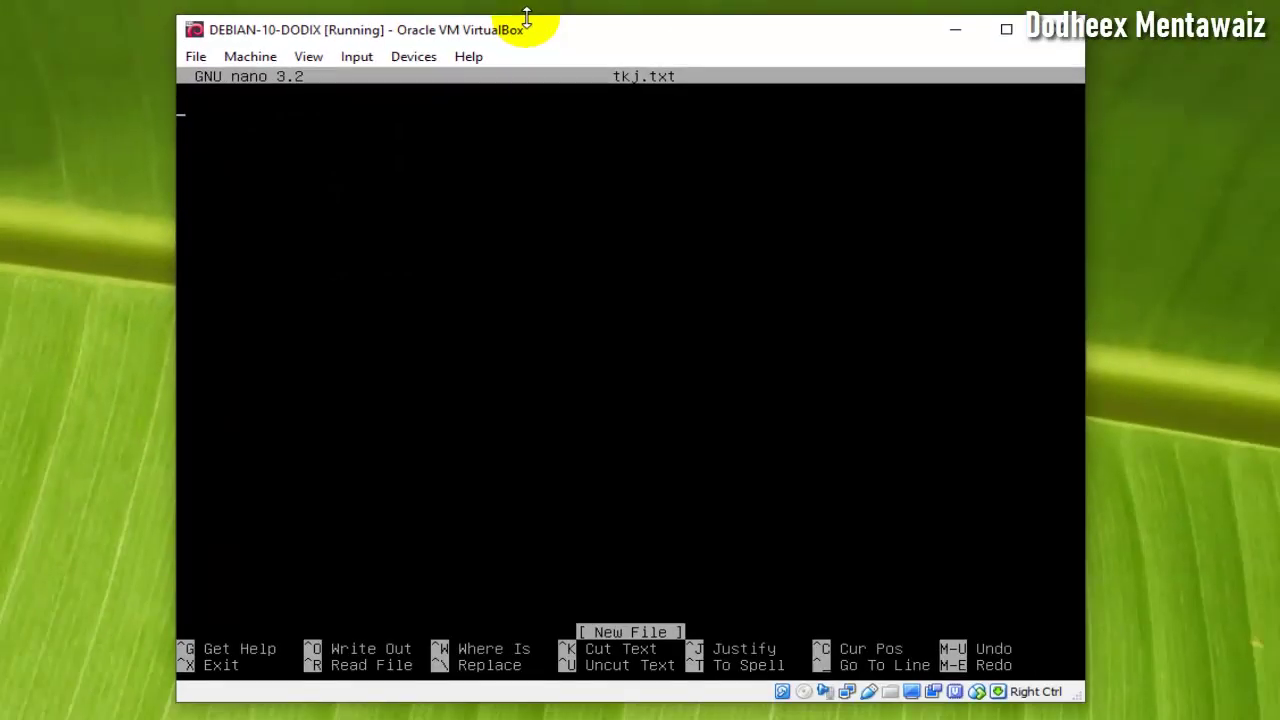
{"action": "type", "text": "sjadhjasb fdhsfbsh svhvh"}
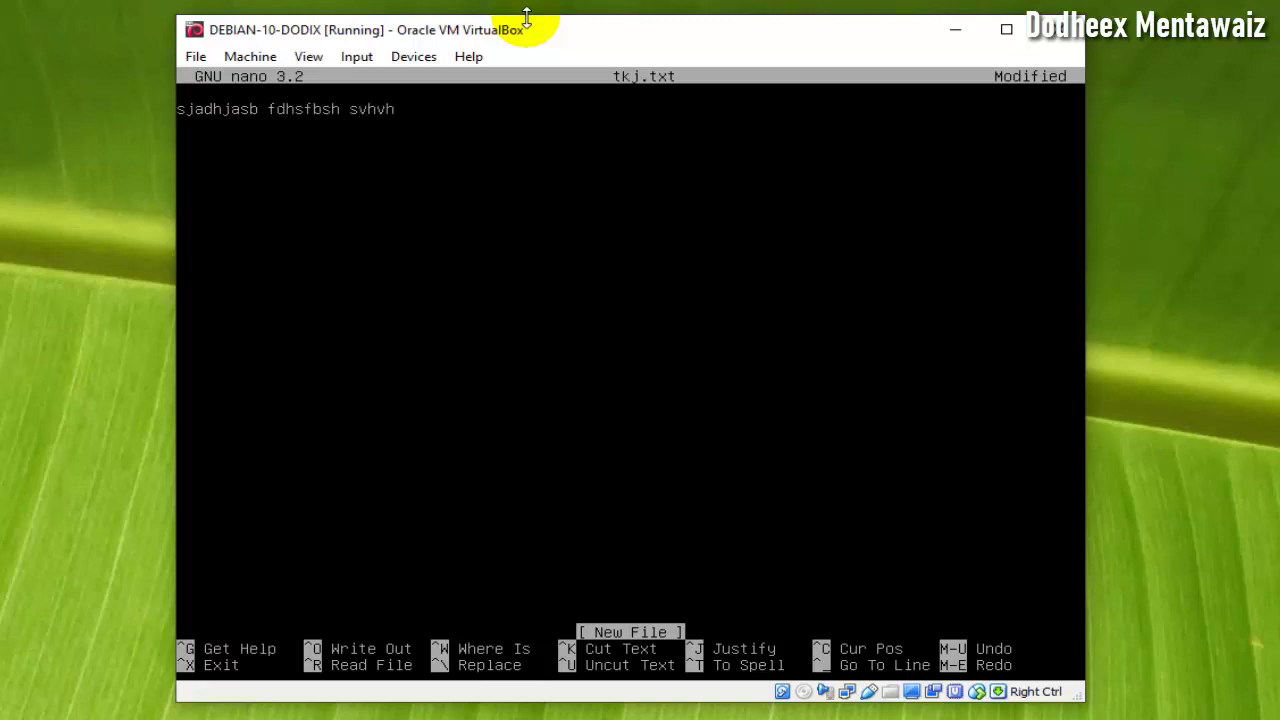
{"action": "key", "text": "ctrl+o"}
{"action": "key", "text": "Return"}
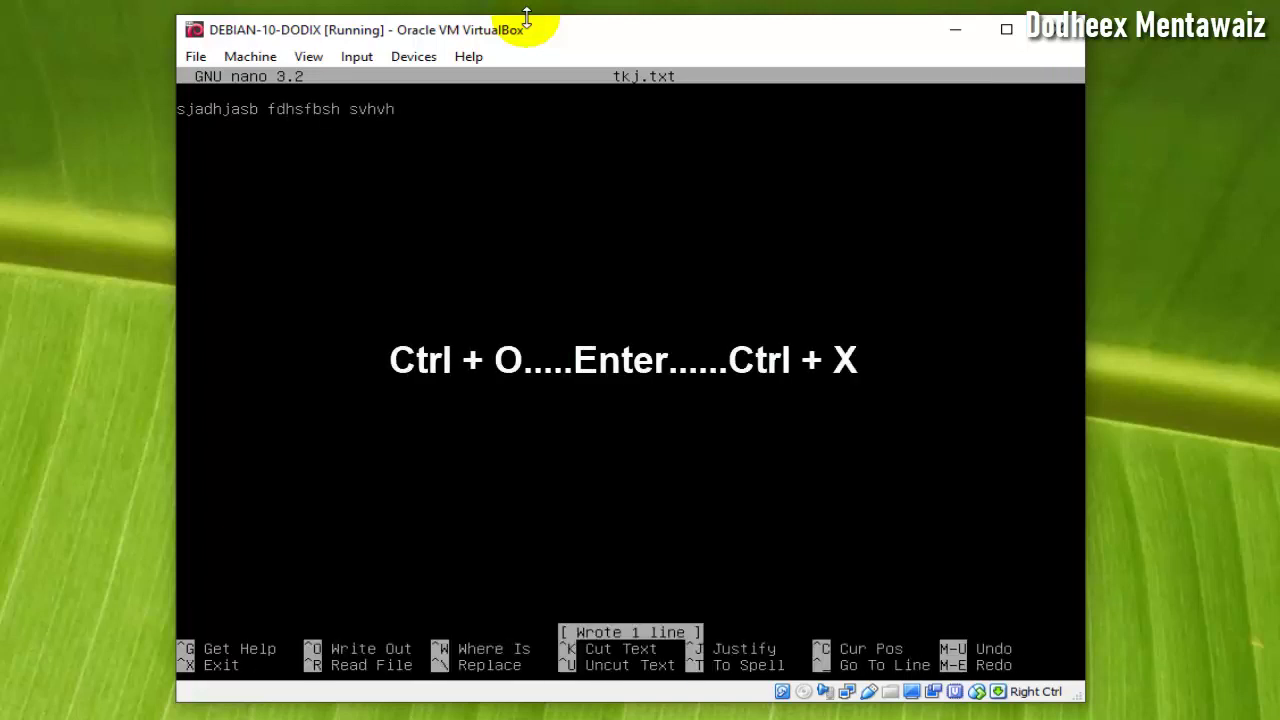
{"action": "key", "text": "ctrl+x"}
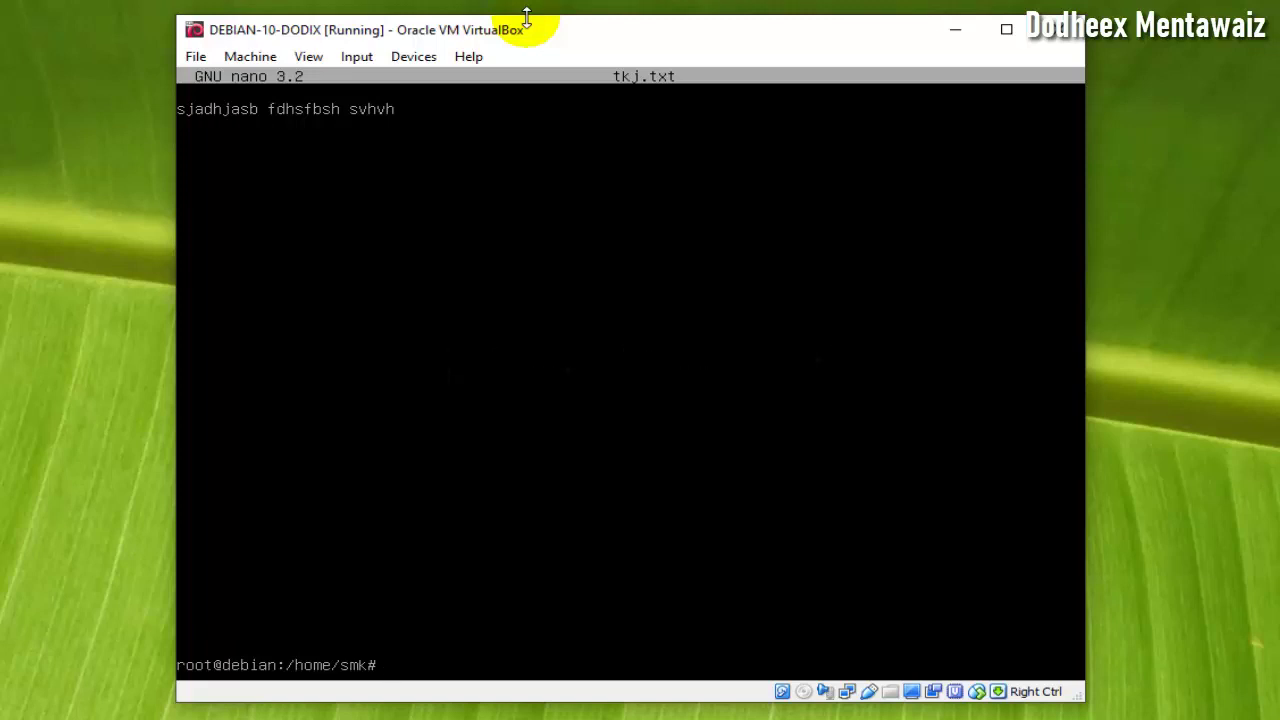
{"action": "type", "text": "clear"}
{"action": "key", "text": "Return"}
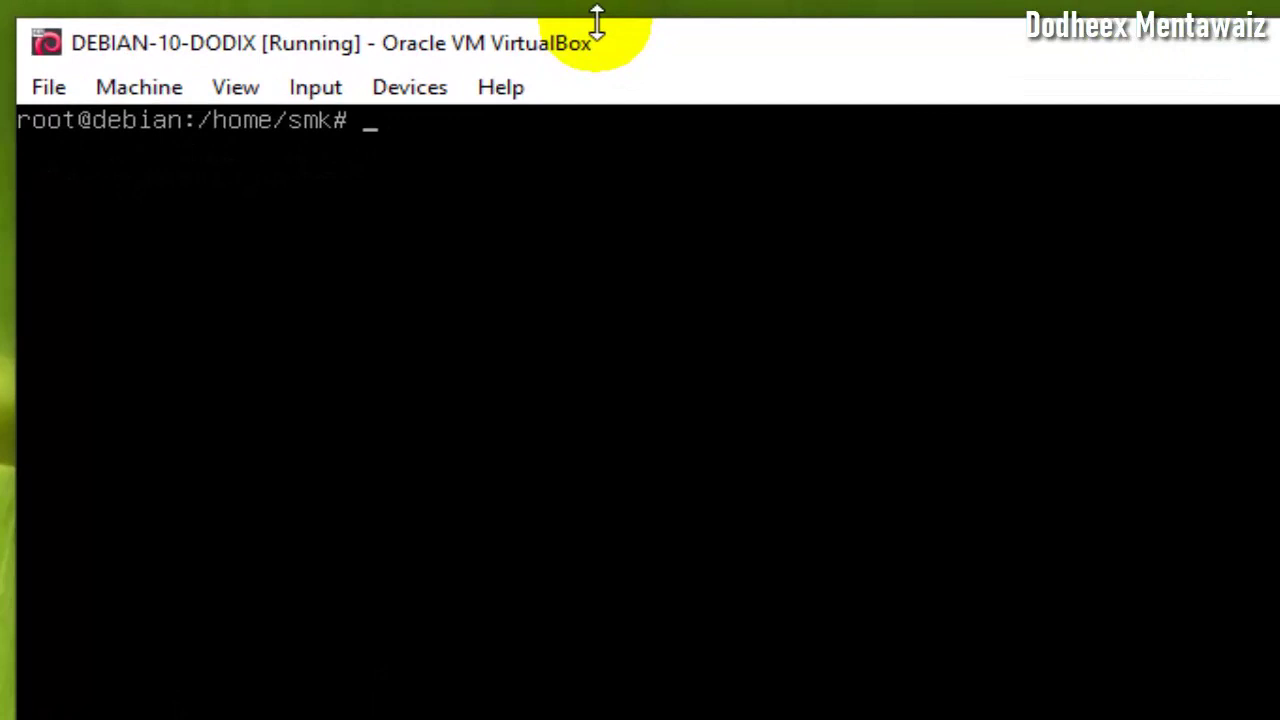
- Delete tkj.txt with rm and confirm the smk folder is now empty
{"action": "type", "text": "ls"}
{"action": "key", "text": "Return"}
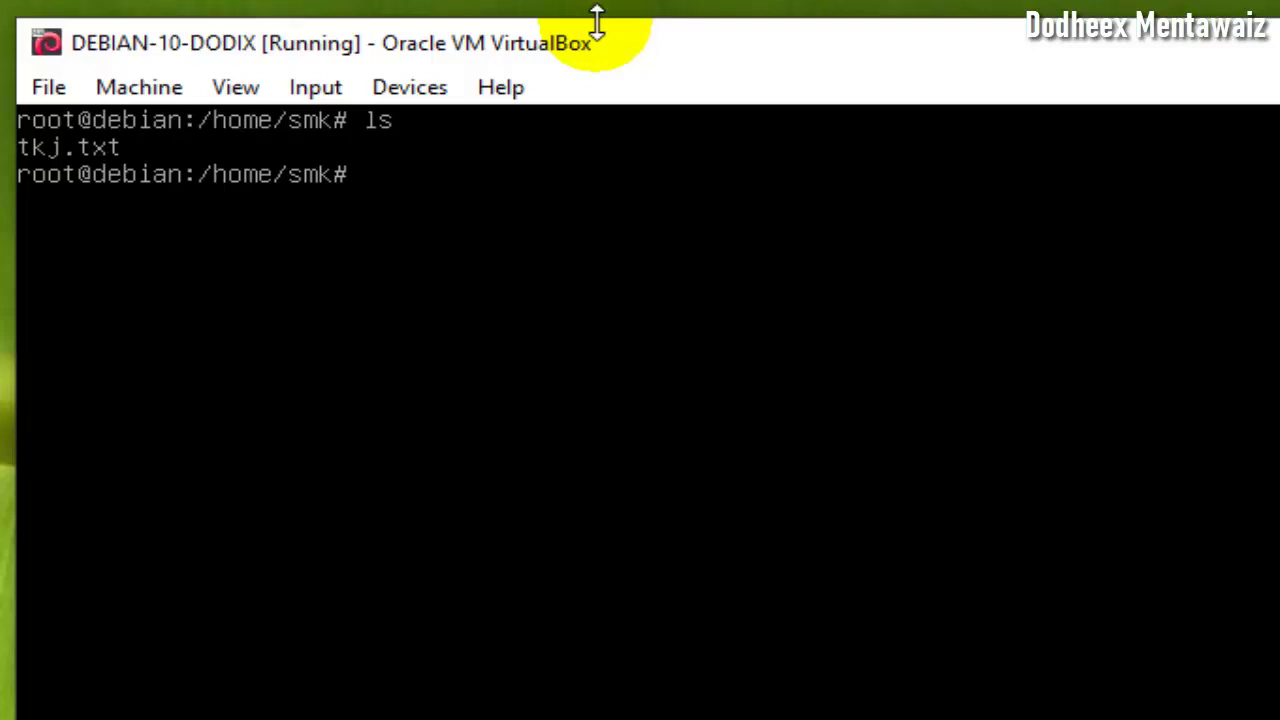
{"action": "type", "text": "r"}
{"action": "type", "text": "t"}
{"action": "type", "text": "kj"}
{"action": "key", "text": "Tab"}
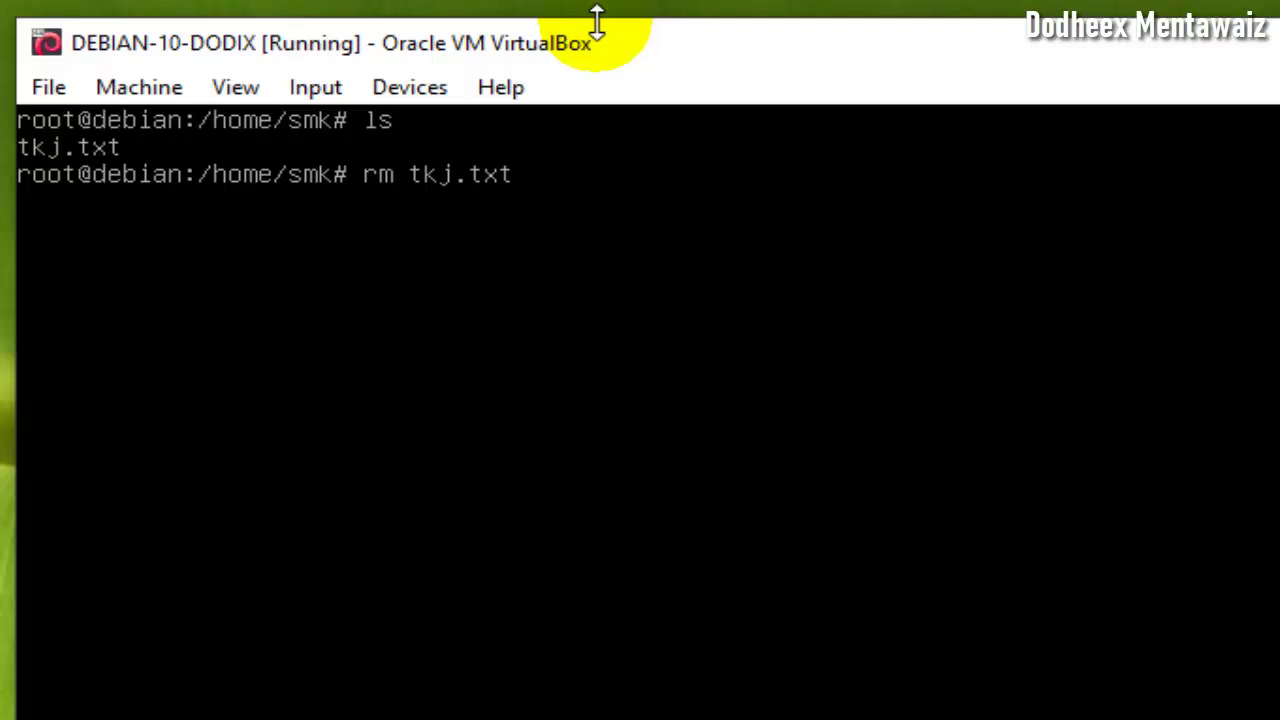
{"action": "key", "text": "Return"}
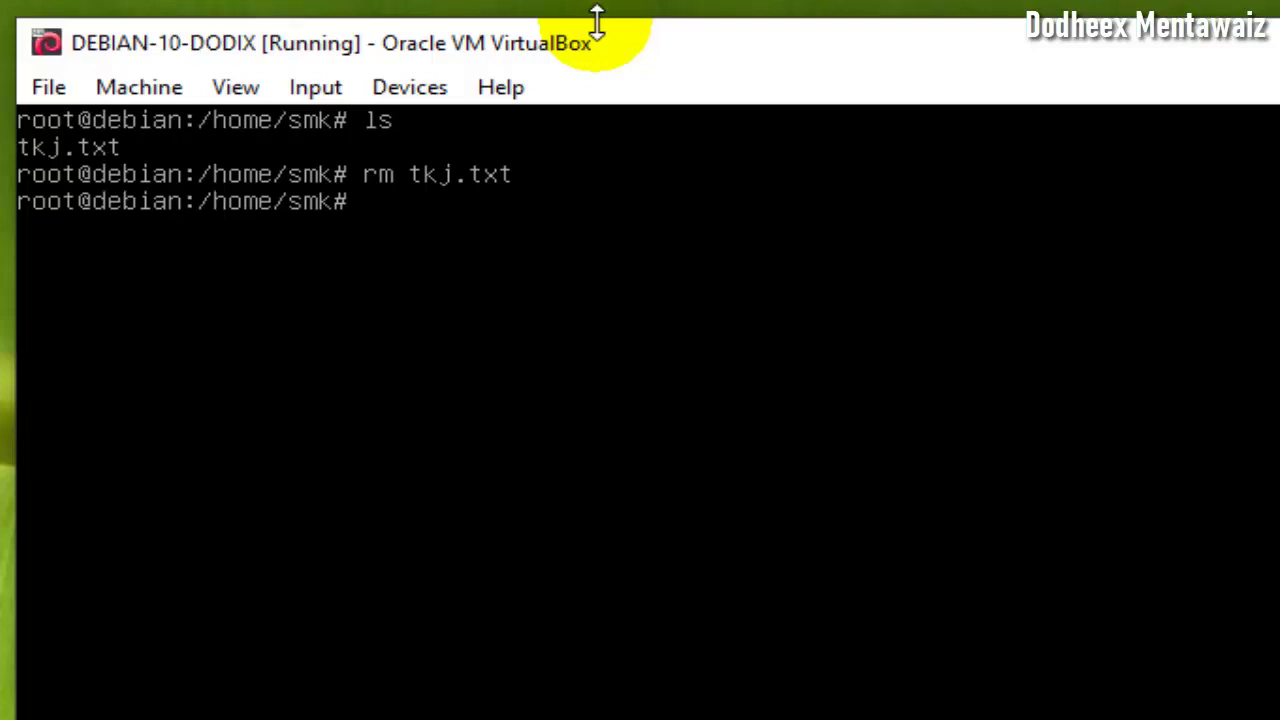
{"action": "type", "text": "ls"}
{"action": "key", "text": "Return"}
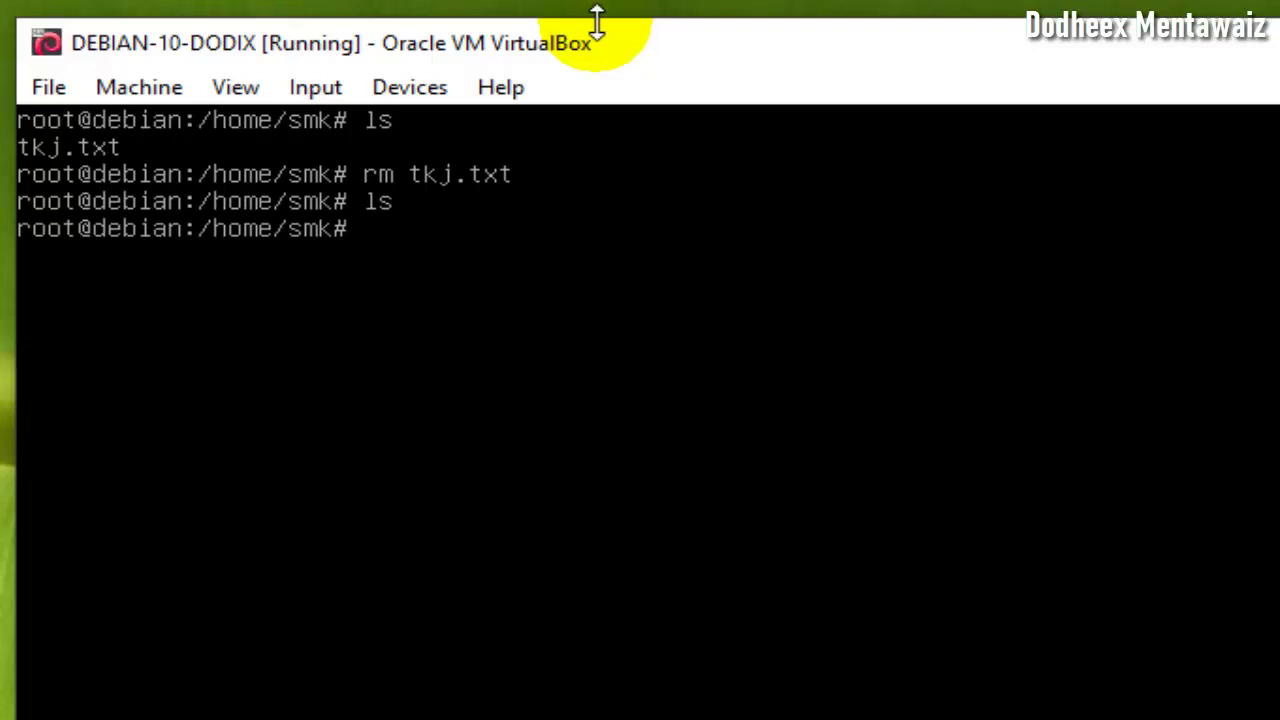
- Go back up to /home and list its contents
{"action": "type", "text": "cd .."}
{"action": "key", "text": "Return"}
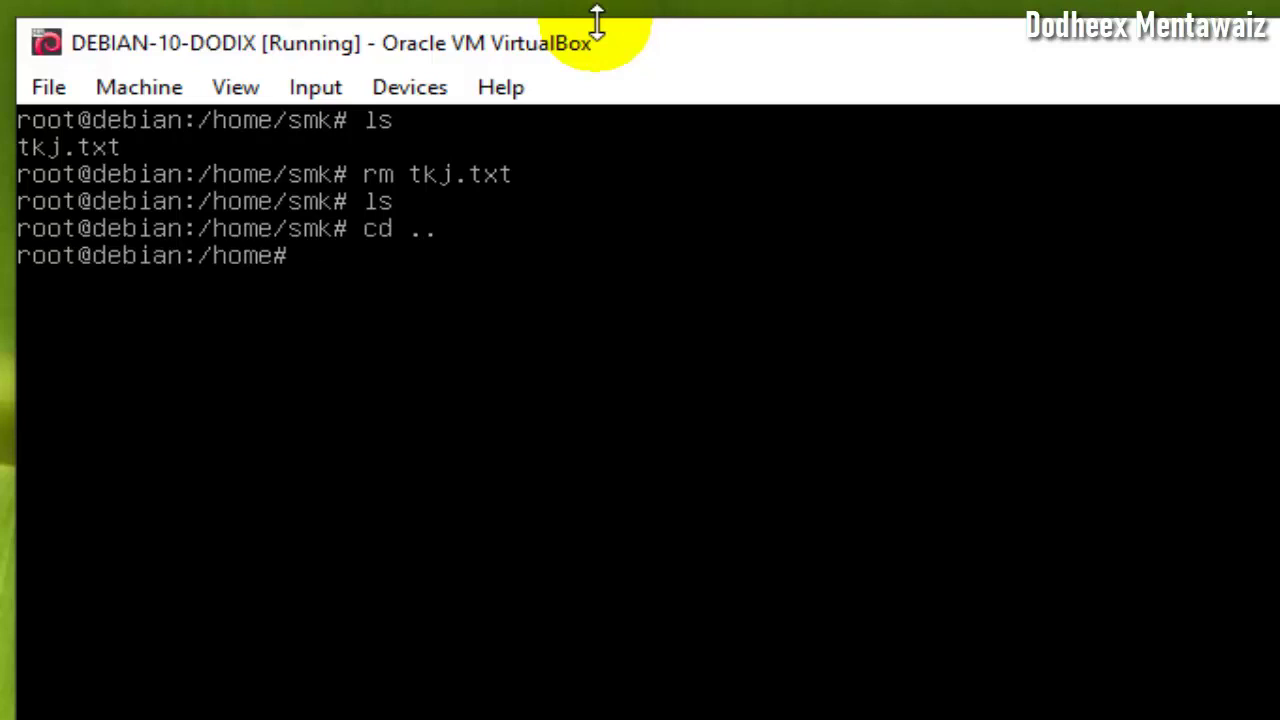
{"action": "type", "text": "ls"}
{"action": "key", "text": "BackSpace"}
{"action": "key", "text": "BackSpace"}
{"action": "type", "text": "ls"}
{"action": "key", "text": "Return"}
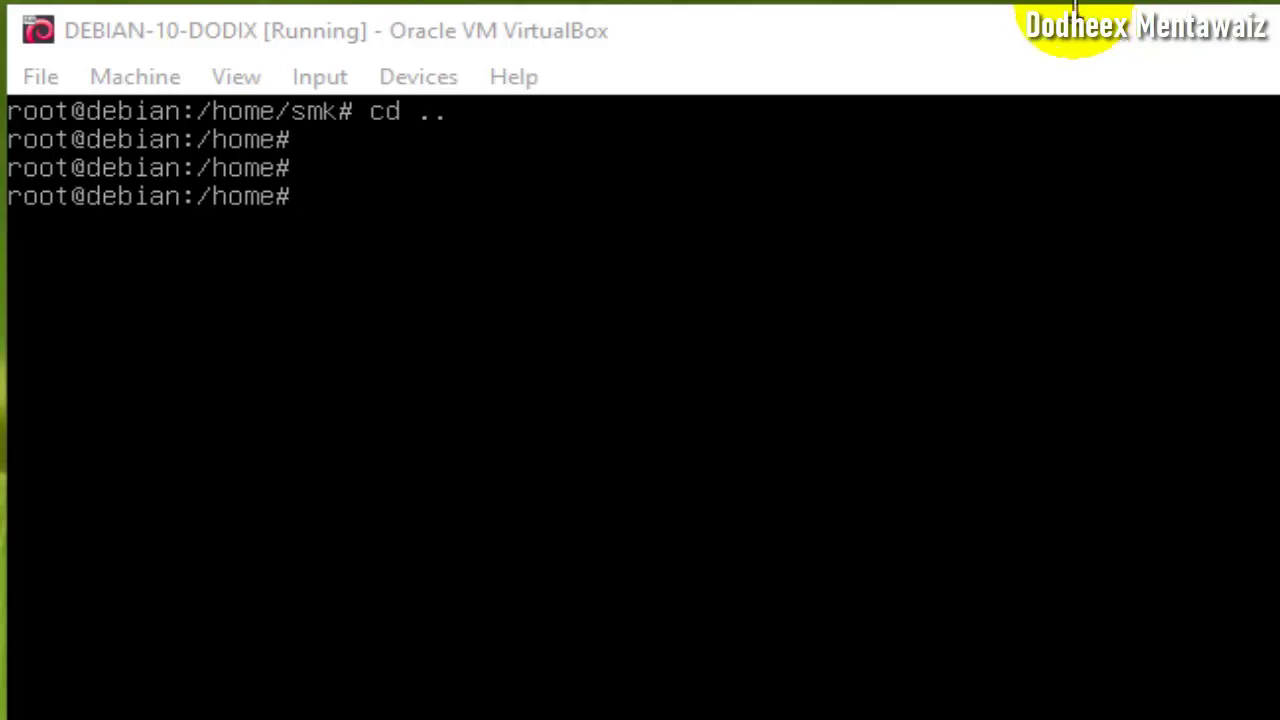
- Focus the VM window and list the contents of /home
{"action": "left_click", "coordinate": [1015, 25]}
{"action": "type", "text": "ls"}
{"action": "key", "text": "Return"}
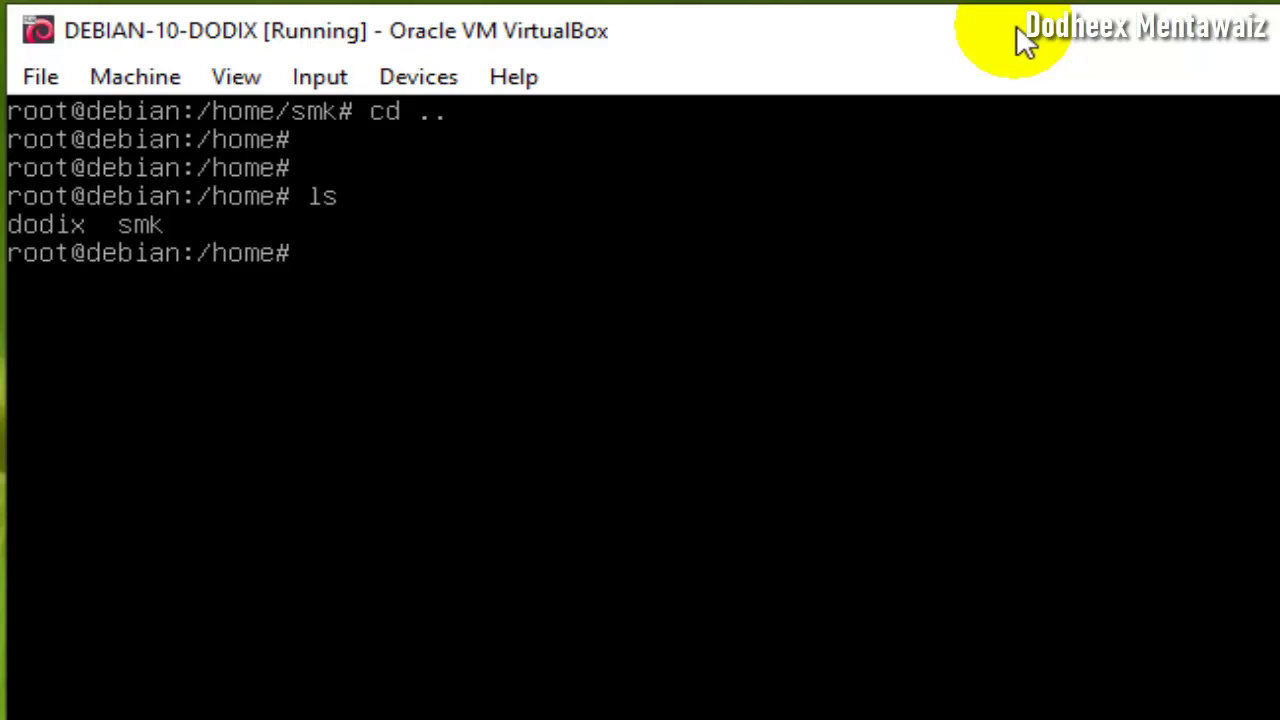
- Create dodix.txt in nano with 'jhdfja sjfjasbfj jsfjkasbjkfbsjfb', exit, and list /home
{"action": "type", "text": "nano dodi"}
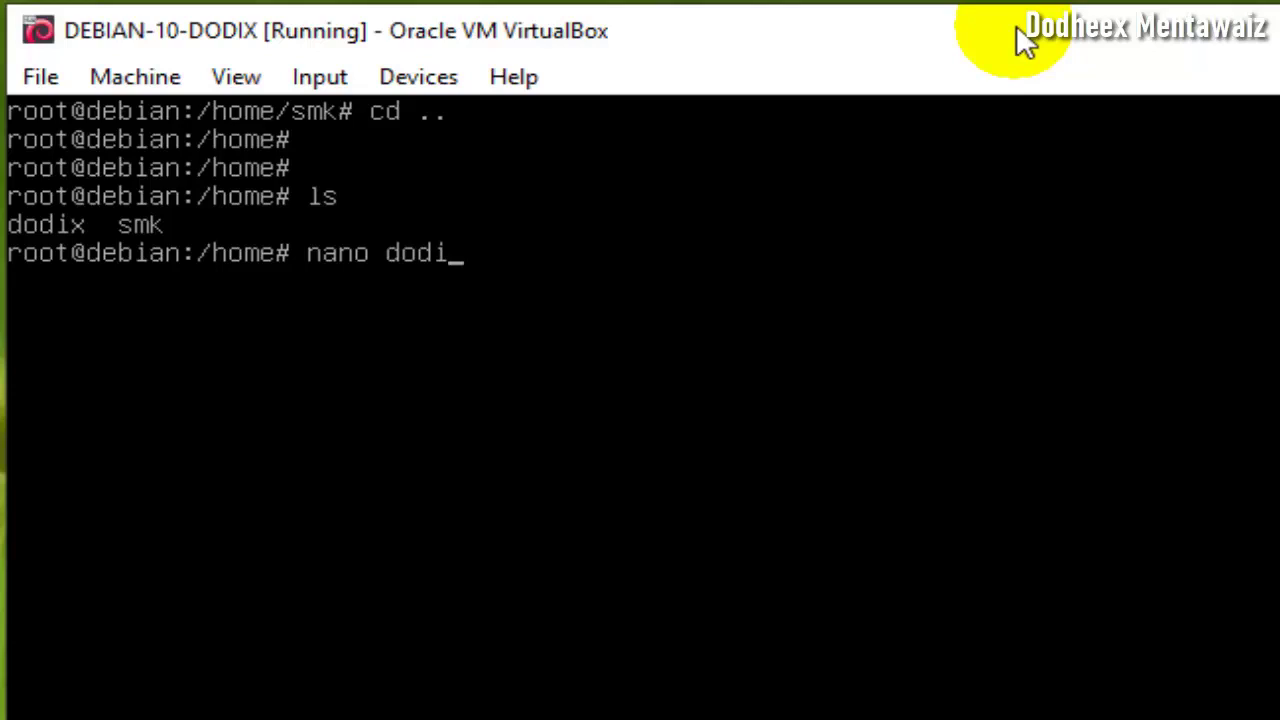
{"action": "type", "text": "x.tk"}
{"action": "key", "text": "BackSpace"}
{"action": "type", "text": "xt"}
{"action": "key", "text": "Return"}
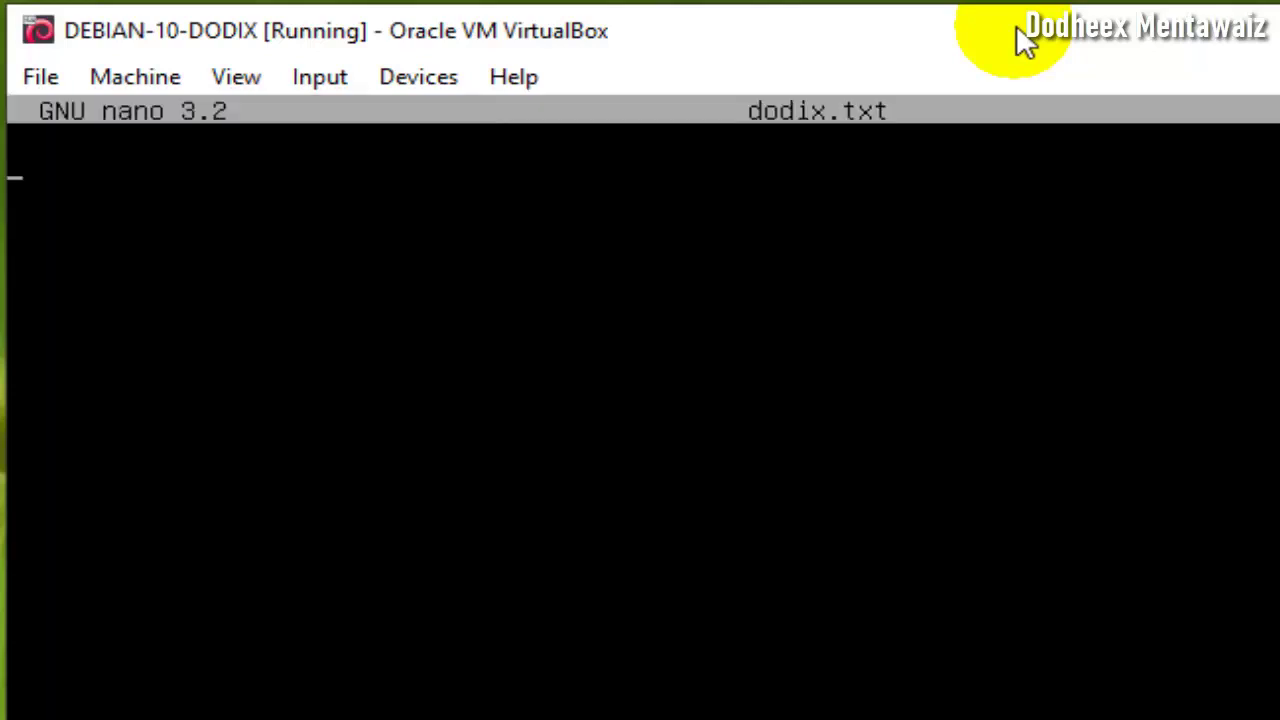
{"action": "type", "text": "jhdfja sj"}
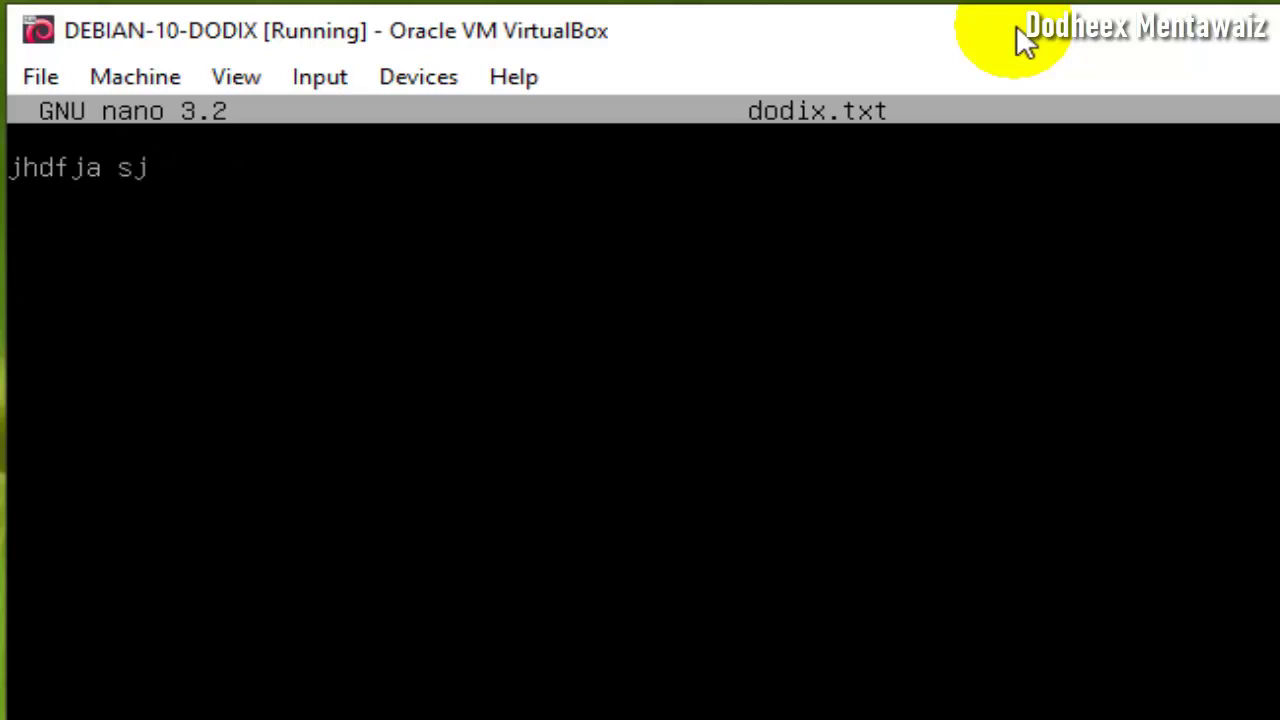
{"action": "type", "text": "fjasbfj jsfjkasbjkfbsjfb"}
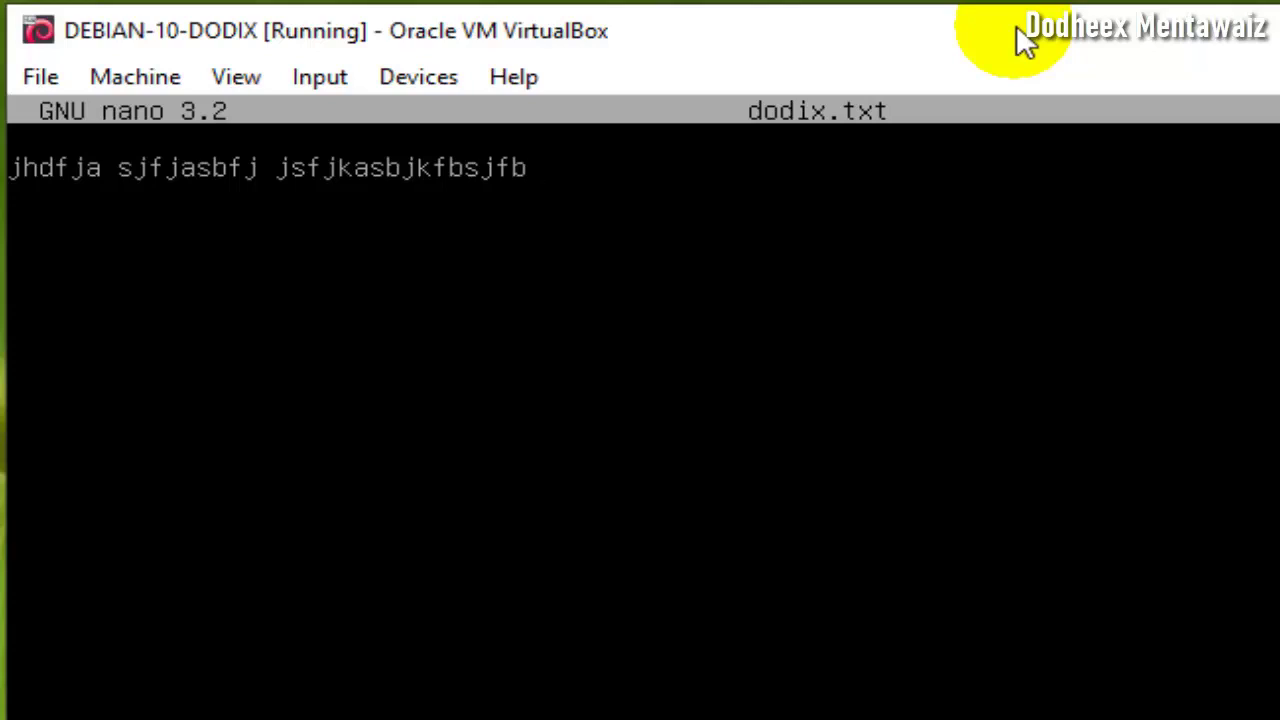
{"action": "key", "text": "ctrl+x"}
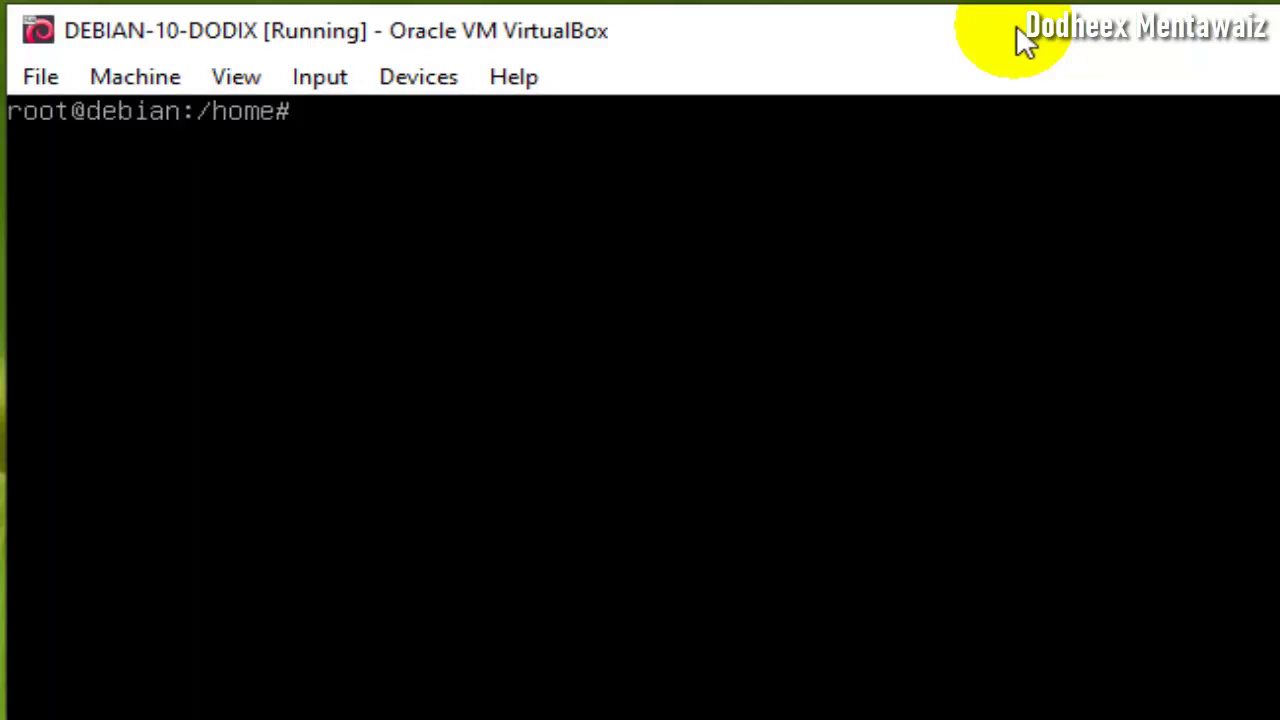
{"action": "type", "text": "ls"}
{"action": "key", "text": "Return"}
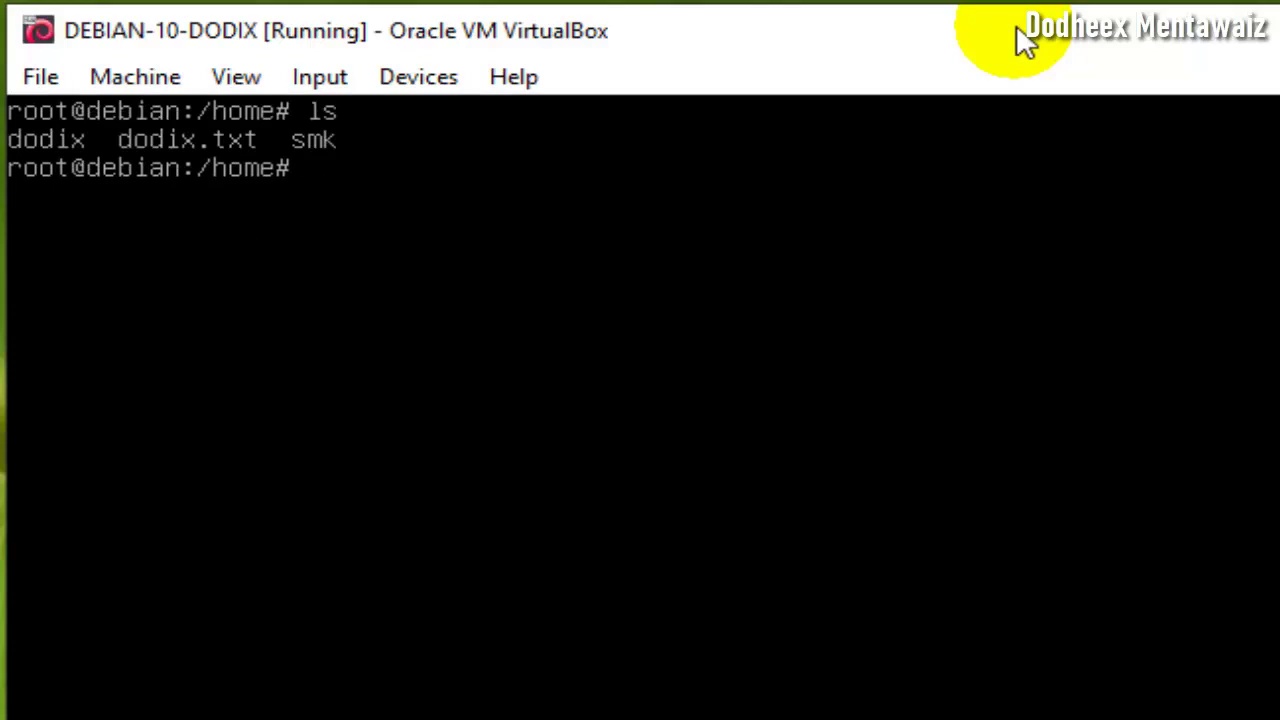
- Open dodix.txt in nano, fixing the mistyped command along the way
{"action": "type", "text": "nano"}
{"action": "key", "text": "BackSpace"}
{"action": "key", "text": "BackSpace"}
{"action": "key", "text": "BackSpace"}
{"action": "key", "text": "BackSpace"}
{"action": "key", "text": "BackSpace"}
{"action": "type", "text": "nna"}
{"action": "key", "text": "BackSpace"}
{"action": "key", "text": "BackSpace"}
{"action": "type", "text": "ano dodix."}
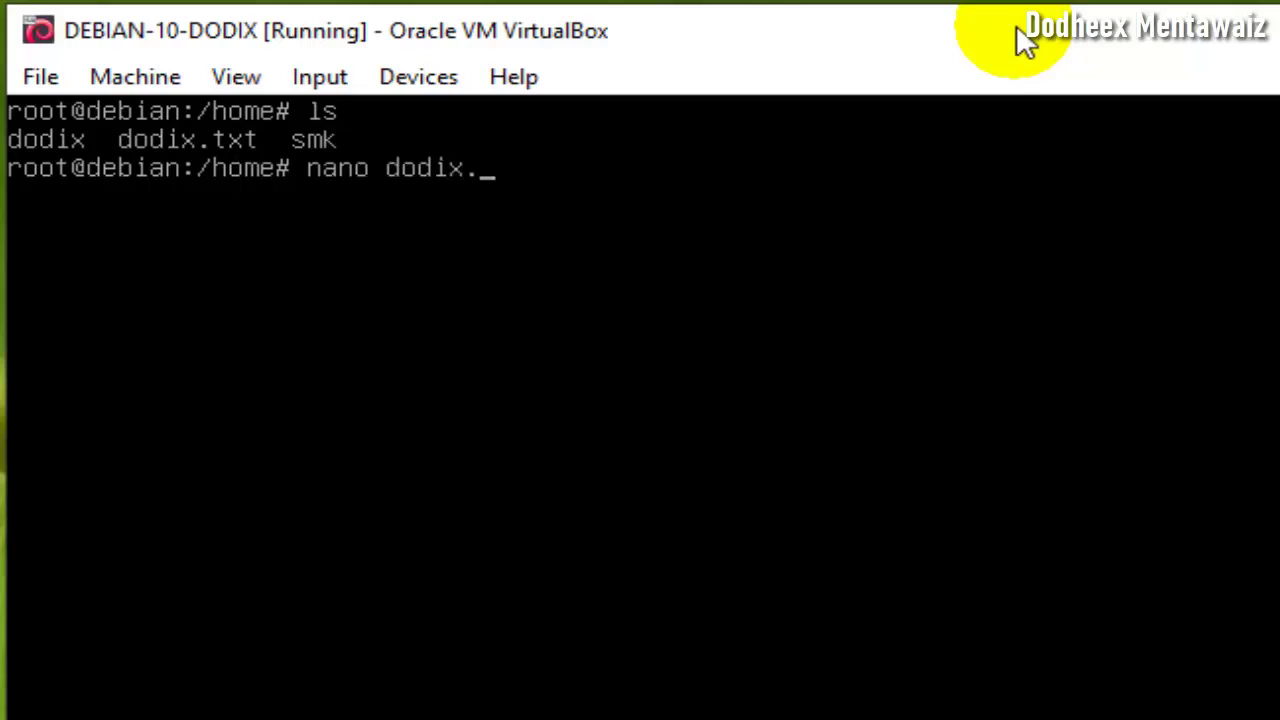
{"action": "key", "text": "Tab"}
{"action": "key", "text": "Return"}
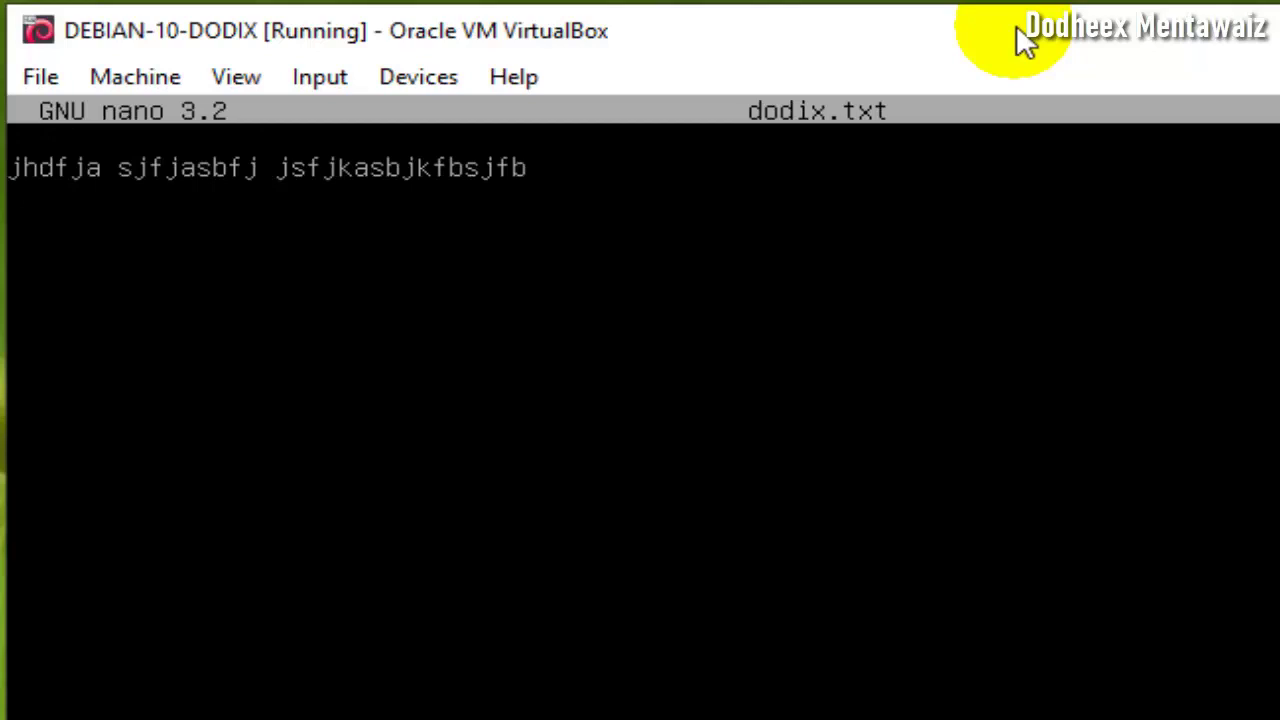
- Replace its line with 'saya sekarang sudah bisa....hehhehe' and save on exit
{"action": "key", "text": "Delete"}
{"action": "key", "text": "Delete"}
{"action": "key", "text": "Delete"}
{"action": "key", "text": "Delete"}
{"action": "key", "text": "Delete"}
{"action": "key", "text": "Delete"}
{"action": "key", "text": "Delete"}
{"action": "key", "text": "Delete"}
{"action": "key", "text": "Delete"}
{"action": "key", "text": "Delete"}
{"action": "key", "text": "Delete"}
{"action": "key", "text": "Delete"}
{"action": "key", "text": "Delete"}
{"action": "key", "text": "Delete"}
{"action": "key", "text": "Delete"}
{"action": "key", "text": "Delete"}
{"action": "key", "text": "Delete"}
{"action": "key", "text": "Delete"}
{"action": "key", "text": "Delete"}
{"action": "key", "text": "Delete"}
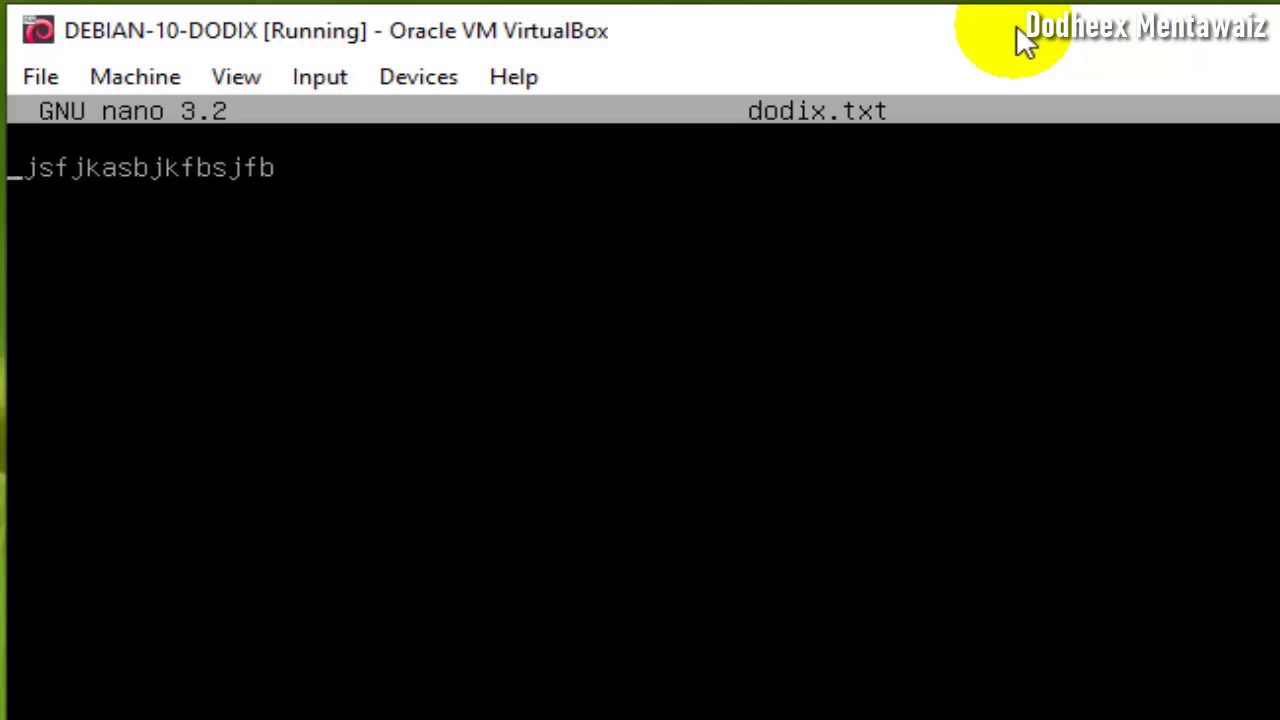
{"action": "key", "text": "Delete"}
{"action": "key", "text": "Delete"}
{"action": "key", "text": "Delete"}
{"action": "key", "text": "Delete"}
{"action": "key", "text": "Delete"}
{"action": "key", "text": "Delete"}
{"action": "key", "text": "Delete"}
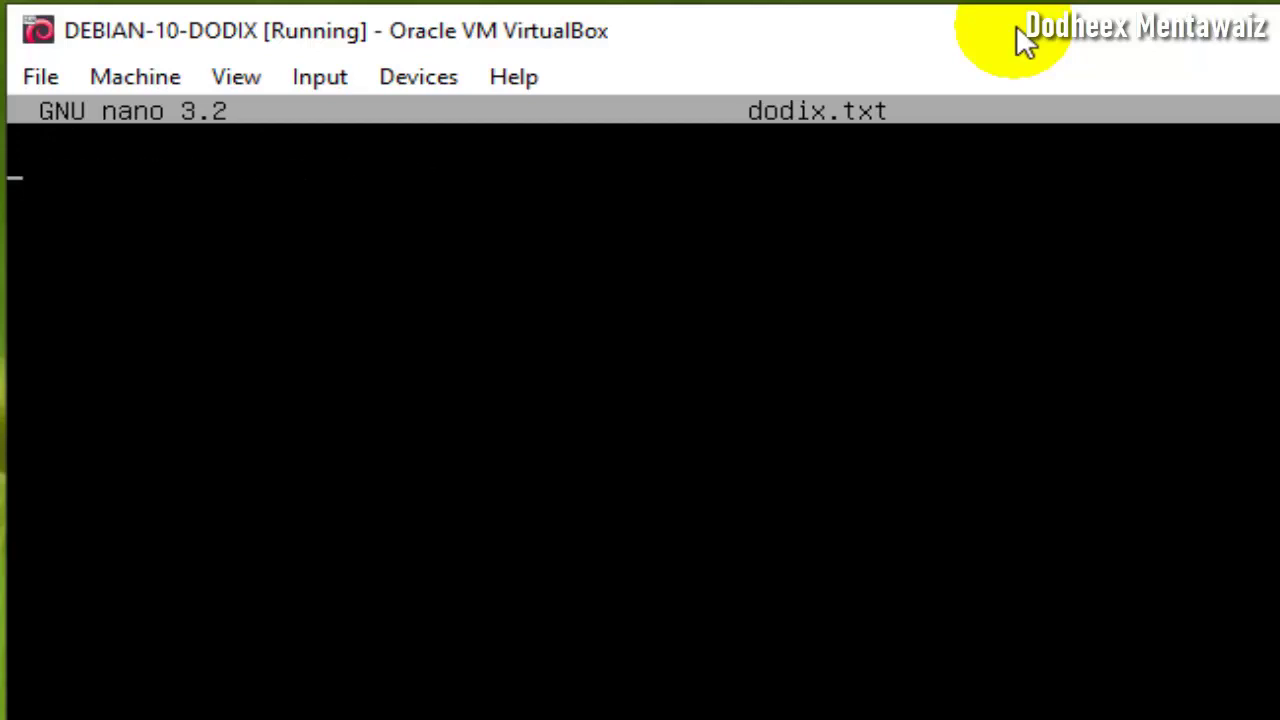
{"action": "type", "text": "jdfdjk"}
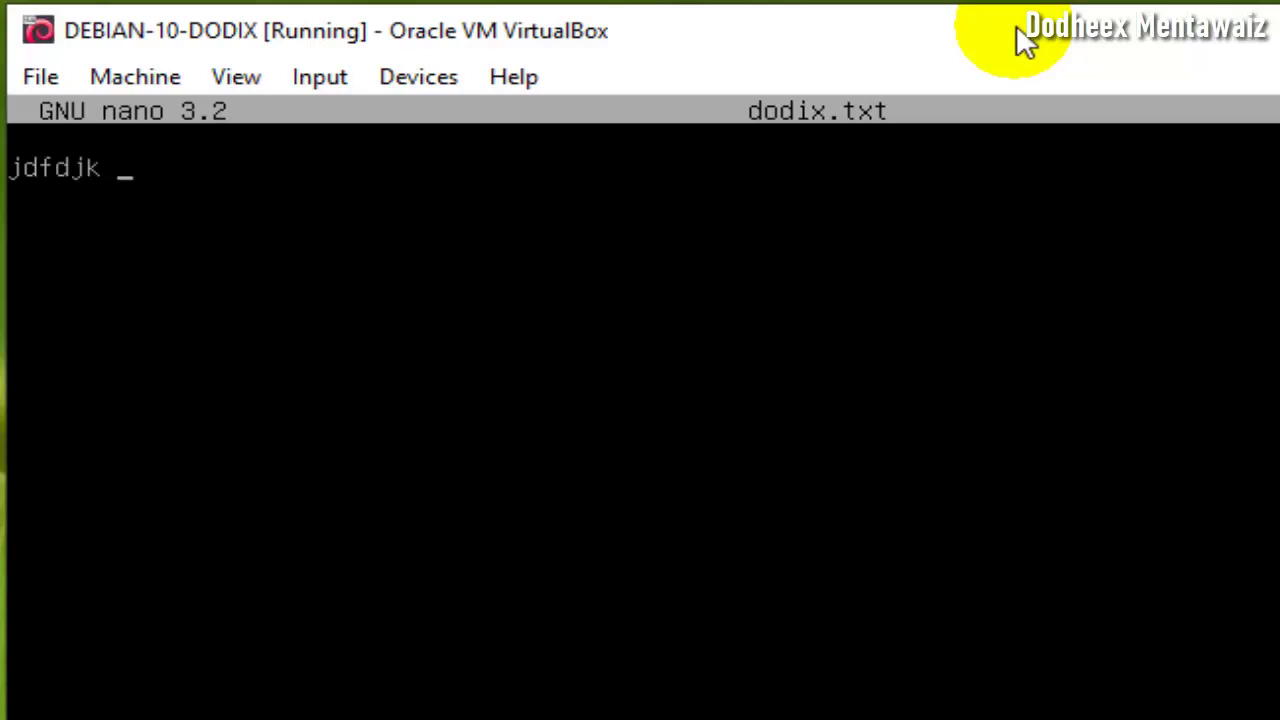
{"action": "key", "text": "BackSpace"}
{"action": "key", "text": "BackSpace"}
{"action": "key", "text": "BackSpace"}
{"action": "key", "text": "BackSpace"}
{"action": "key", "text": "BackSpace"}
{"action": "key", "text": "BackSpace"}
{"action": "key", "text": "BackSpace"}
{"action": "type", "text": "saya"}
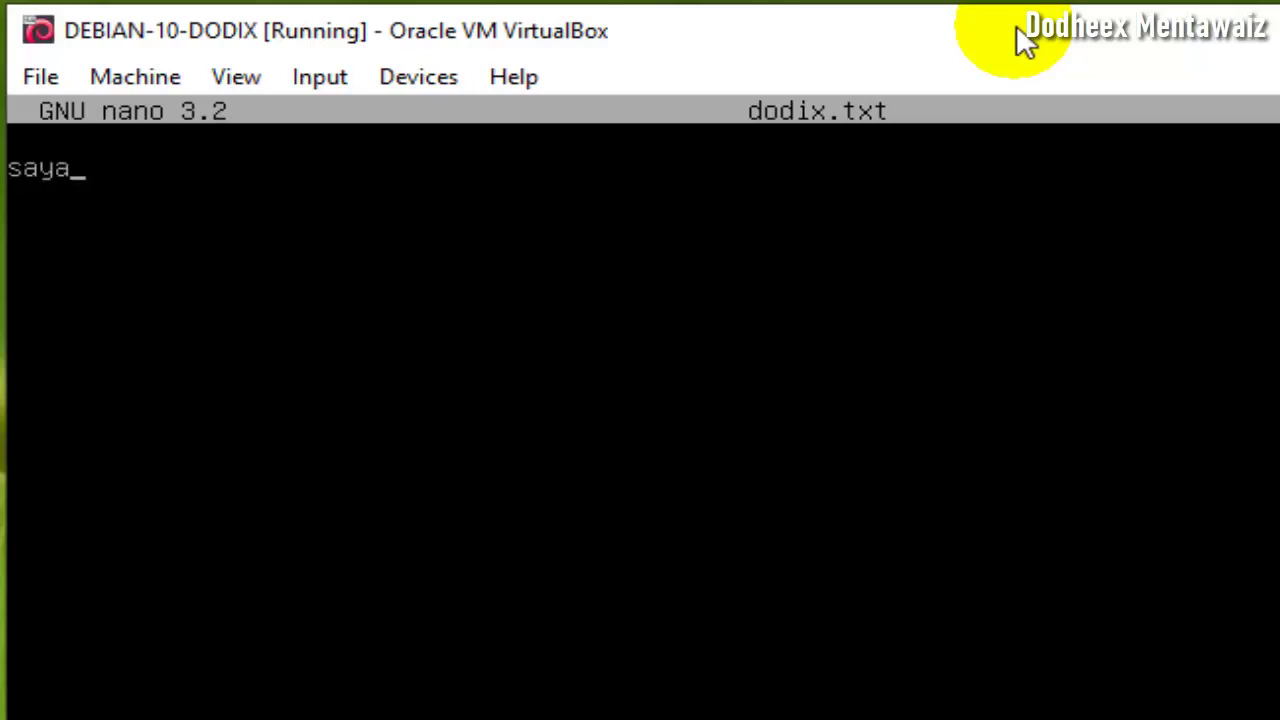
{"action": "type", "text": " sekar"}
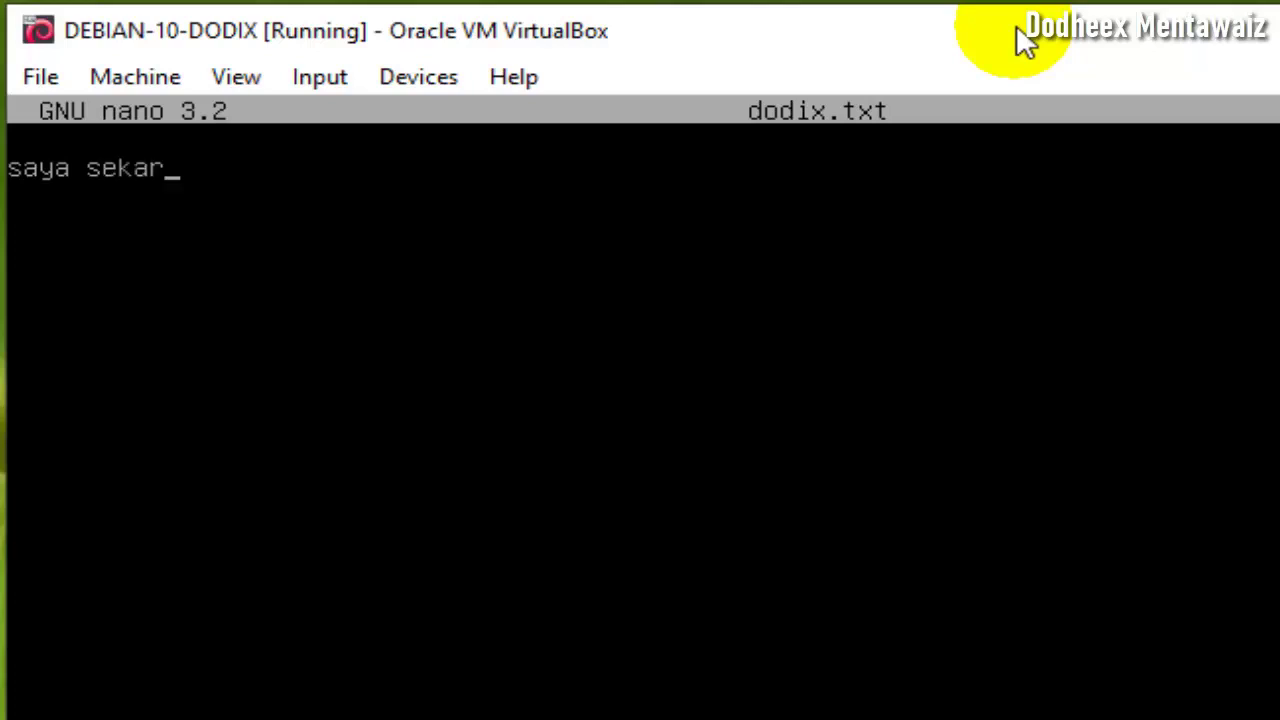
{"action": "type", "text": "ang su"}
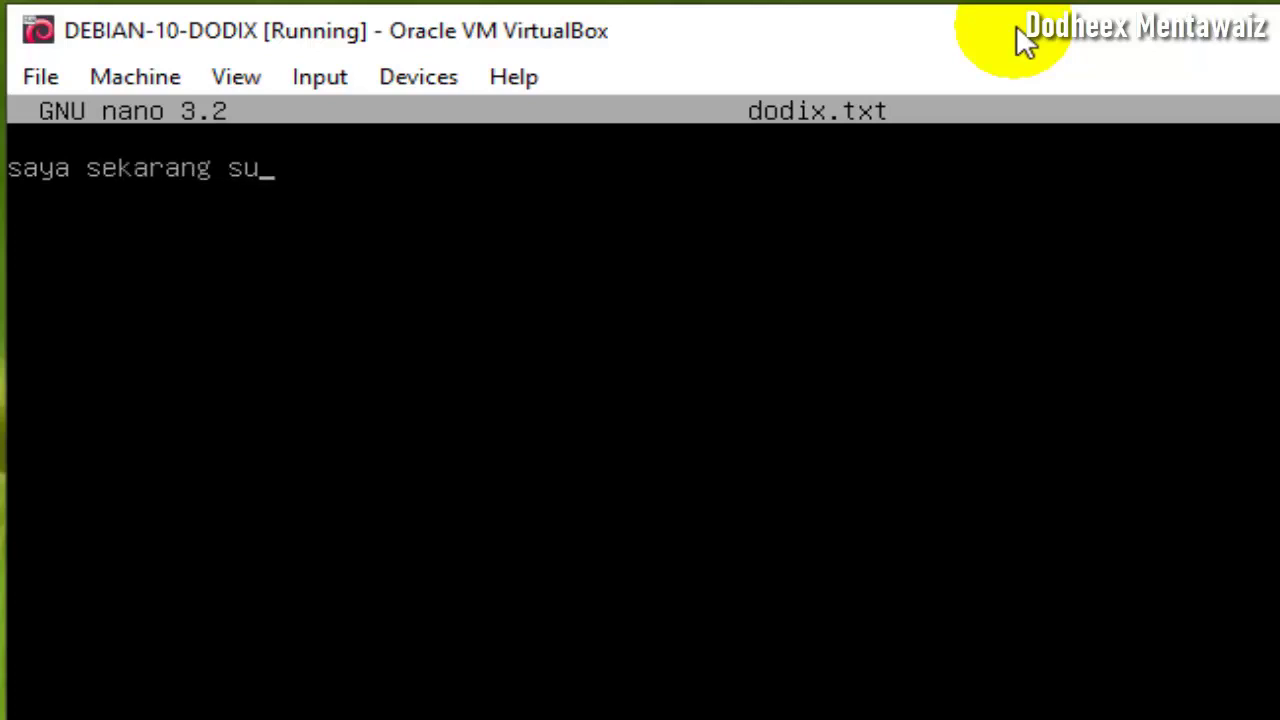
{"action": "type", "text": "dah bisa"}
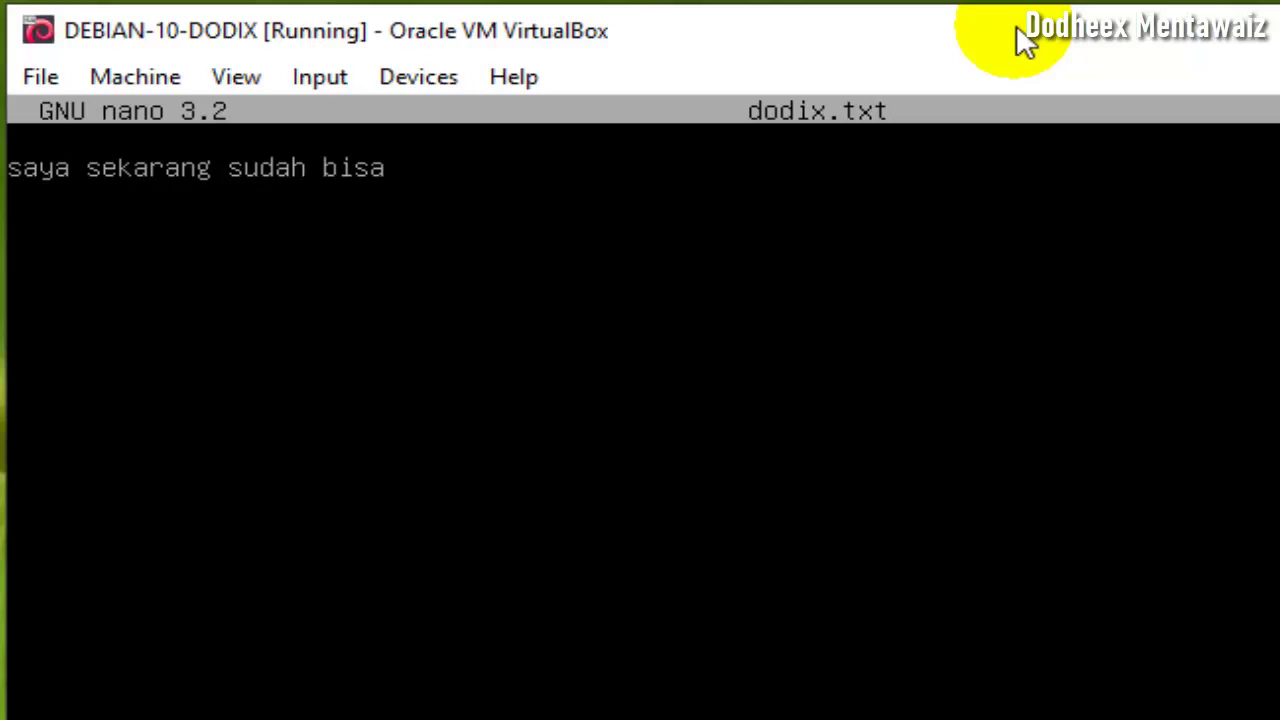
{"action": "type", "text": "....hehhehe"}
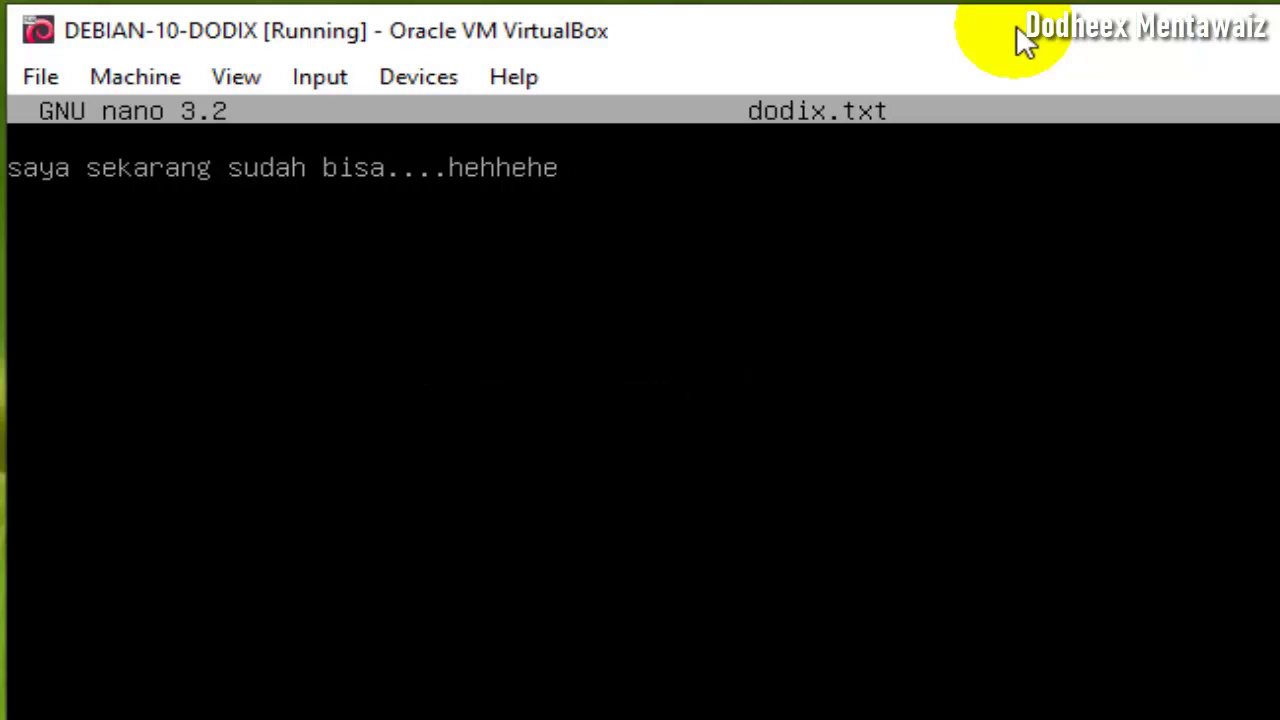
{"action": "key", "text": "ctrl+x"}
- List /home and print dodix.txt with cat
{"action": "type", "text": "ls"}
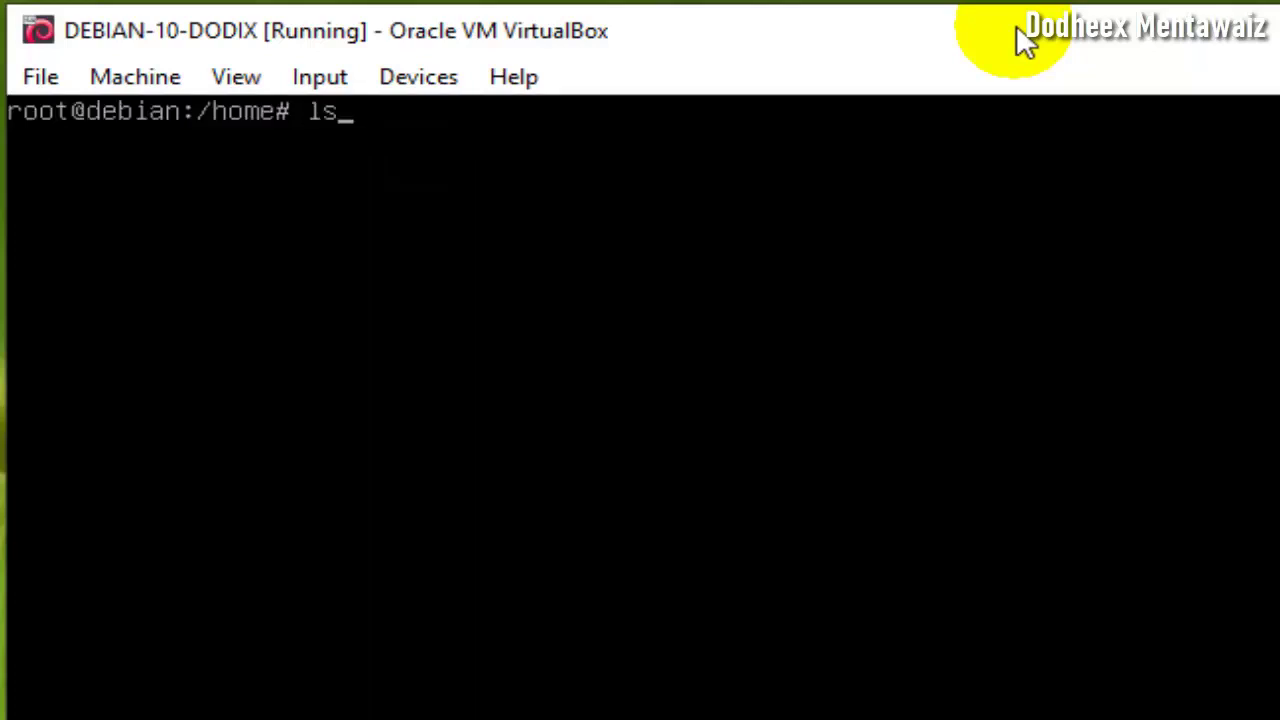
{"action": "key", "text": "Return"}
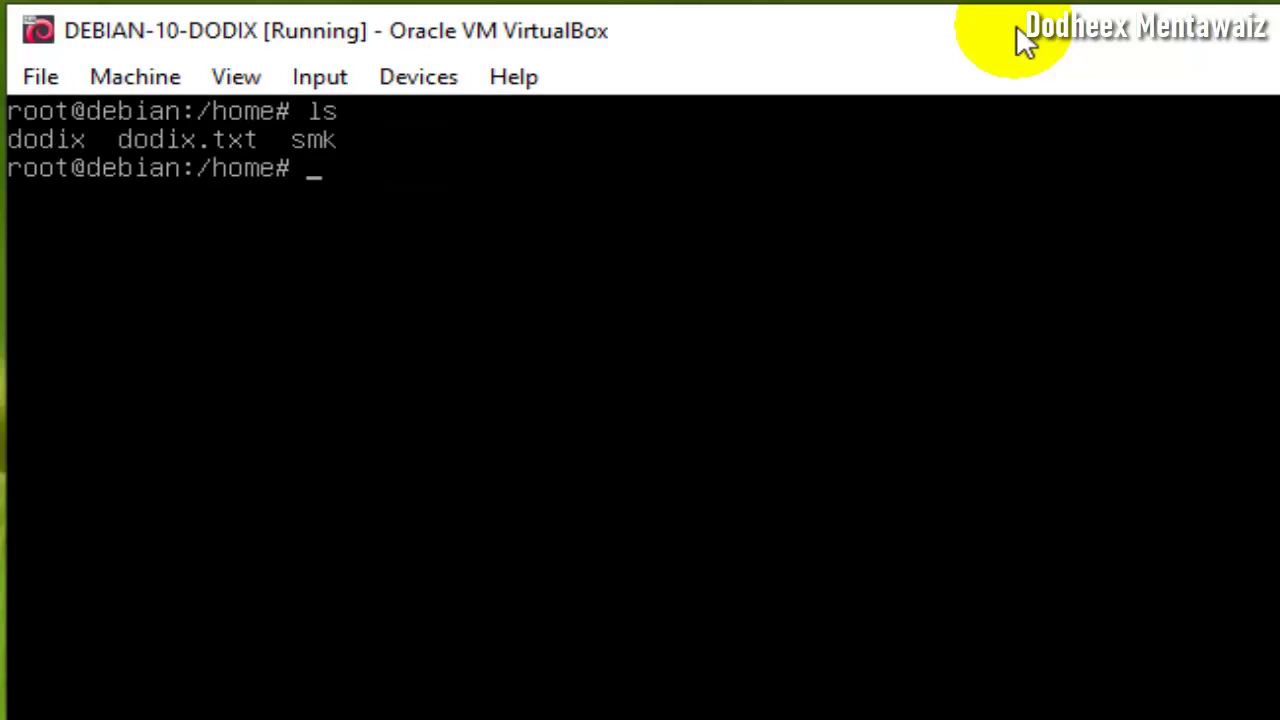
{"action": "type", "text": "nan"}
{"action": "type", "text": "o"}
{"action": "key", "text": "BackSpace"}
{"action": "key", "text": "BackSpace"}
{"action": "key", "text": "BackSpace"}
{"action": "key", "text": "BackSpace"}
{"action": "key", "text": "BackSpace"}
{"action": "type", "text": "cat dodix."}
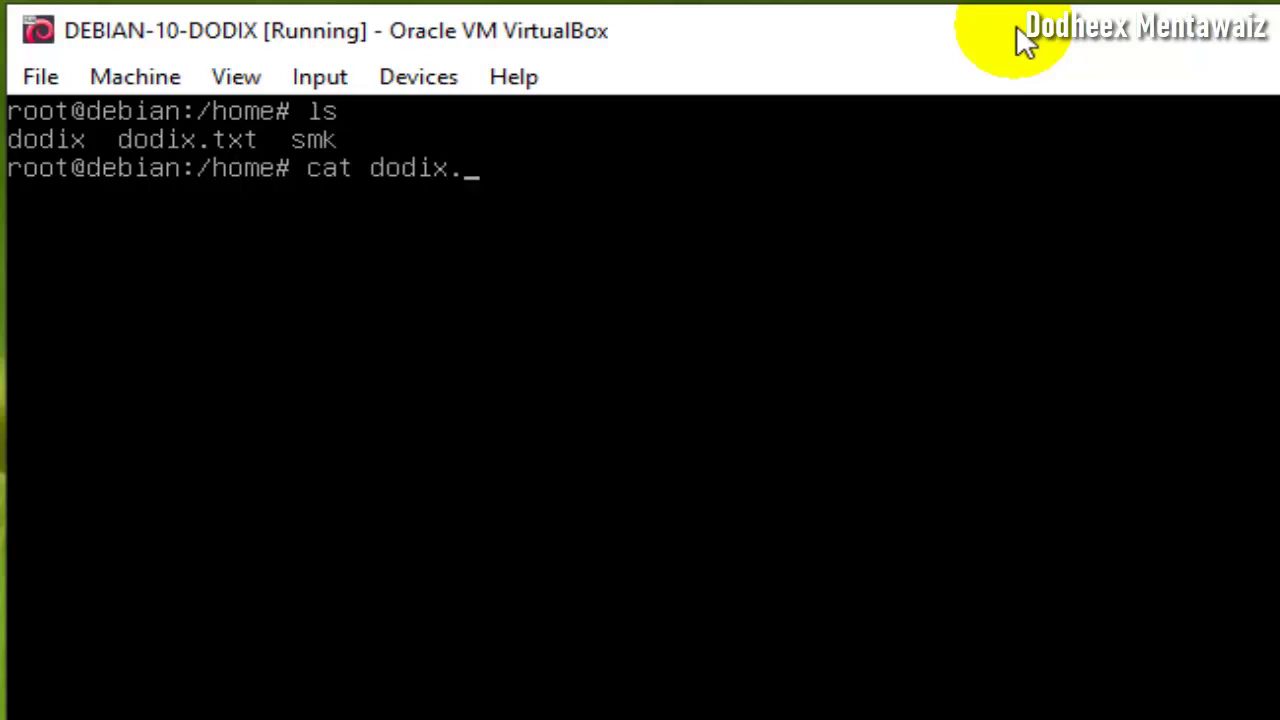
{"action": "key", "text": "Tab"}
{"action": "key", "text": "Return"}
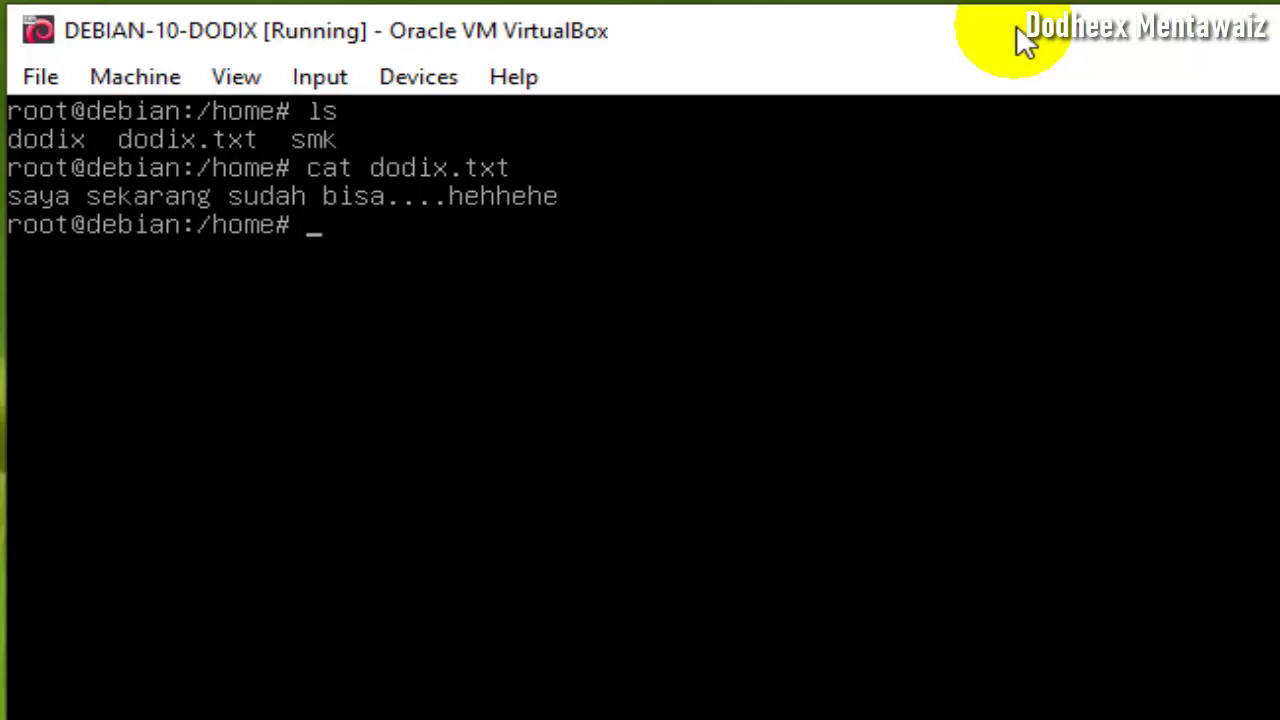
{"action": "key", "text": "Return"}
{"action": "key", "text": "Return"}
{"action": "key", "text": "Return"}
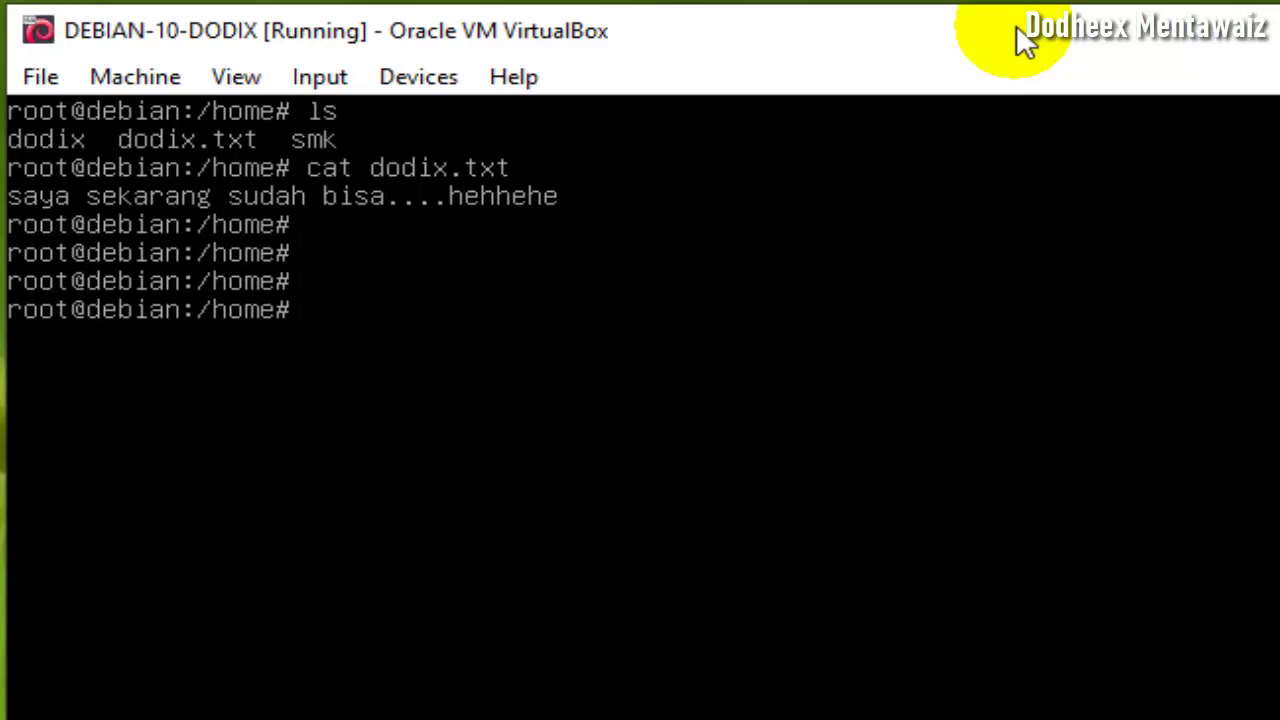
- List /home again and create smk.txt in nano
{"action": "type", "text": "ls"}
{"action": "key", "text": "Return"}
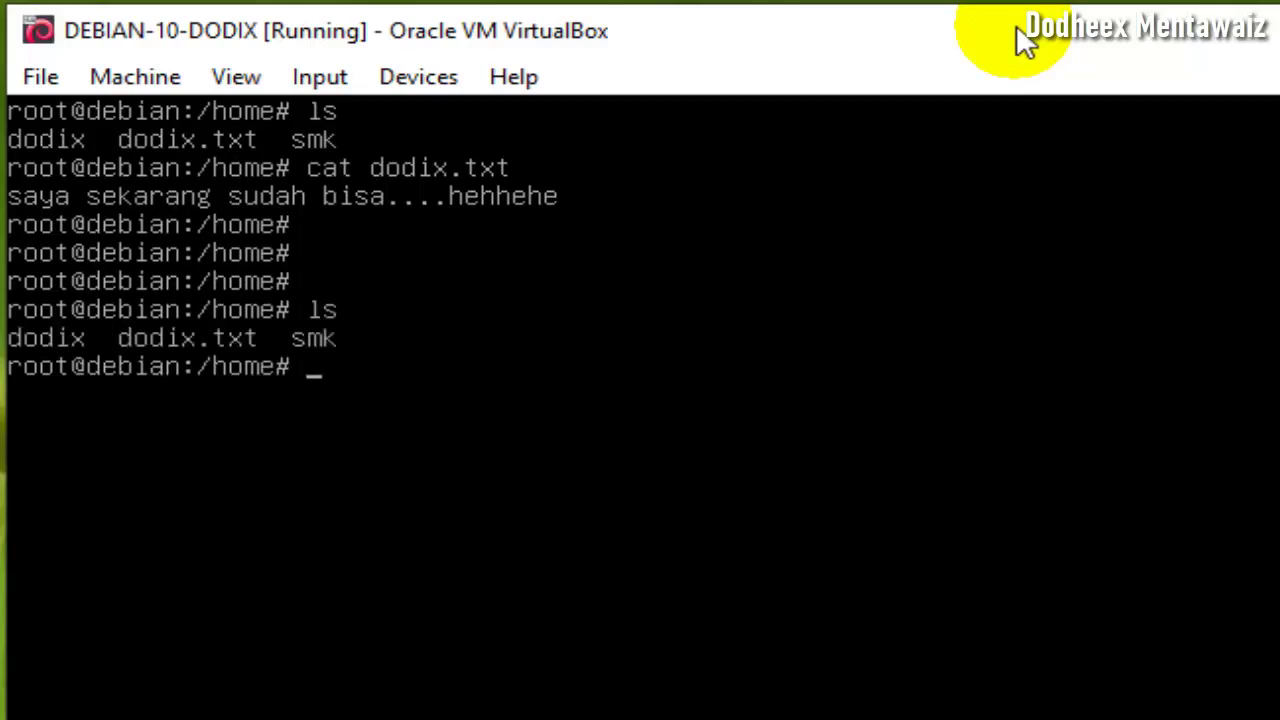
{"action": "type", "text": "nano smk"}
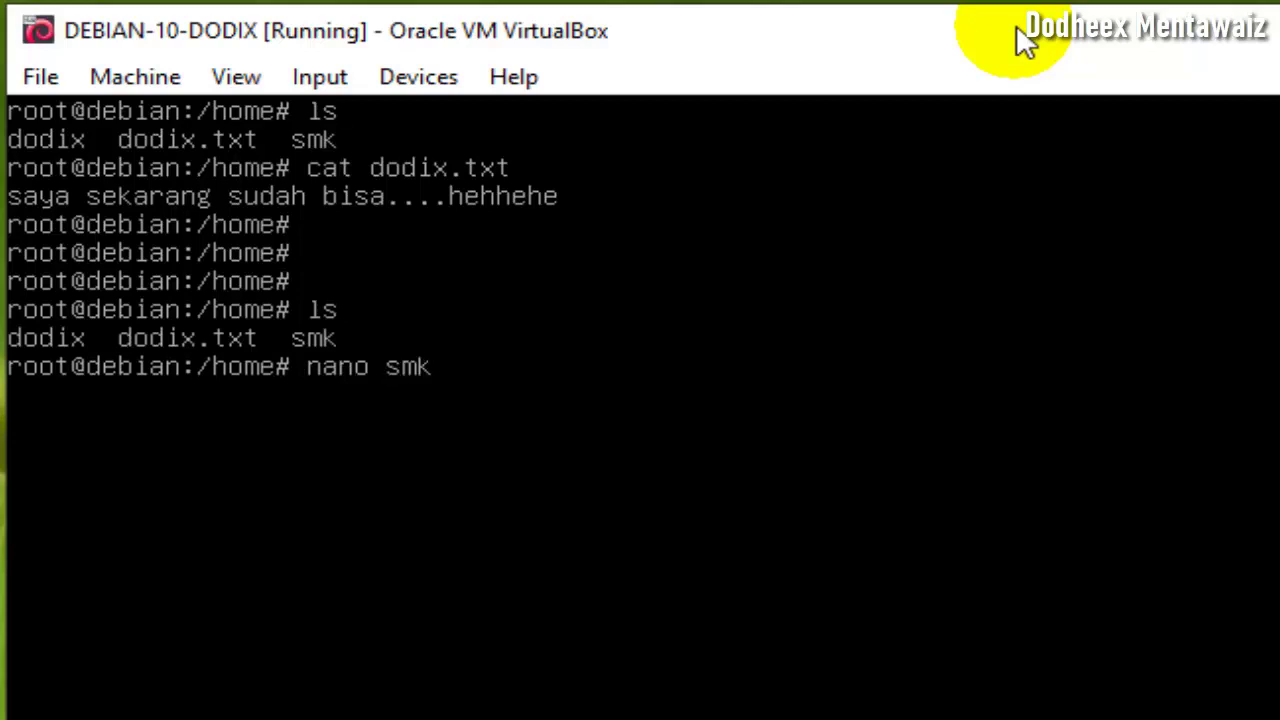
{"action": "type", "text": ".tkx"}
{"action": "key", "text": "BackSpace"}
{"action": "key", "text": "BackSpace"}
{"action": "type", "text": "xt"}
{"action": "key", "text": "Return"}
- Write 'siswa smk libur,,tapi belajar dirumah,,semua karna covid 19' in smk.txt and save on exit
{"action": "type", "text": "s"}
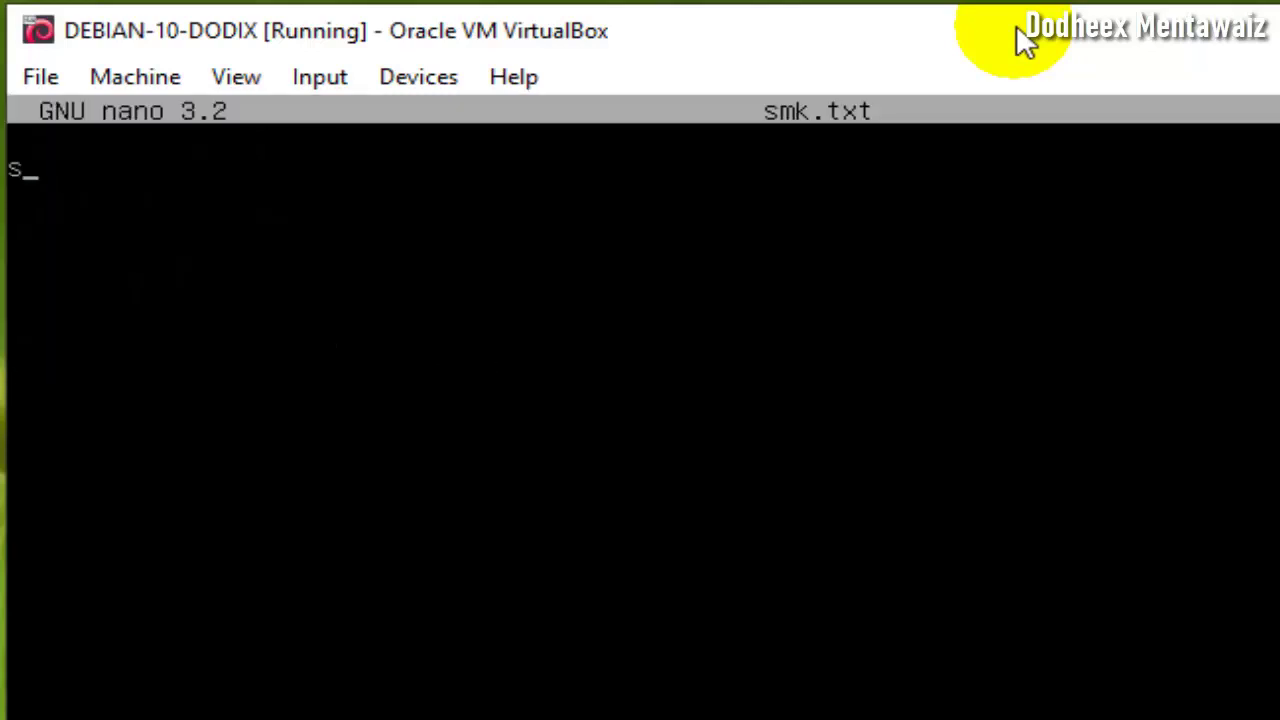
{"action": "type", "text": "iswa smk "}
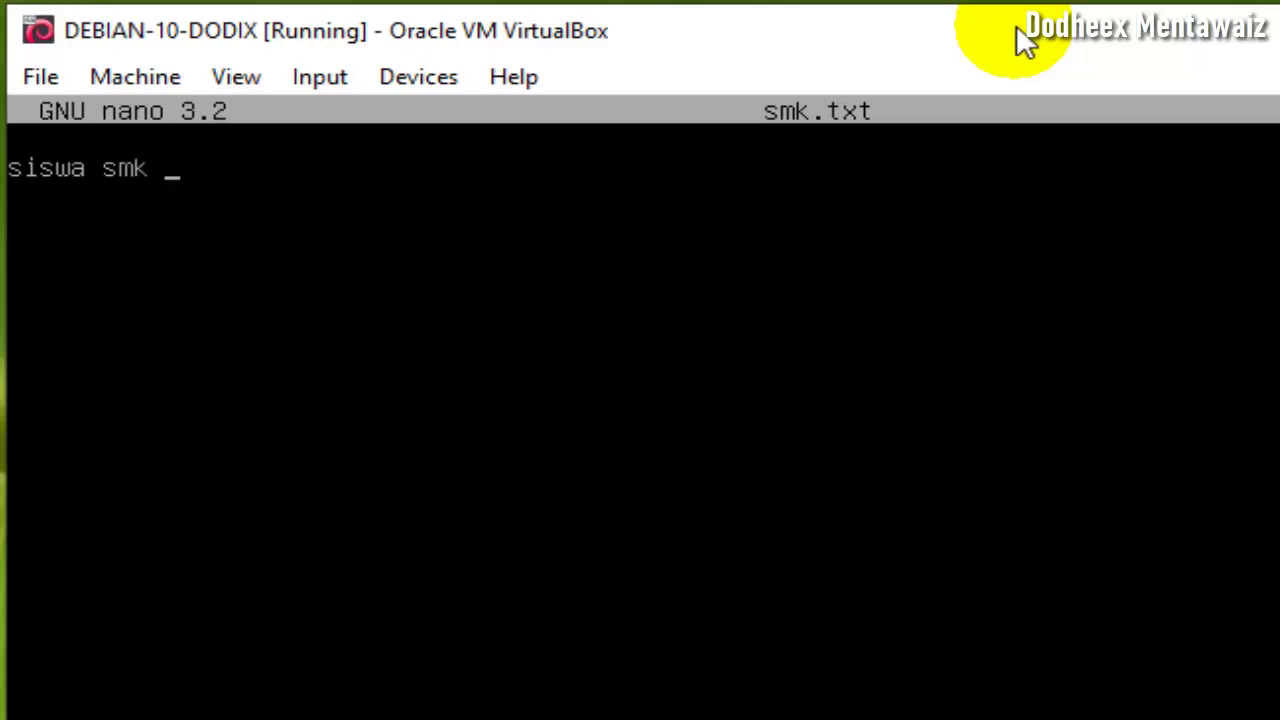
{"action": "type", "text": "libur"}
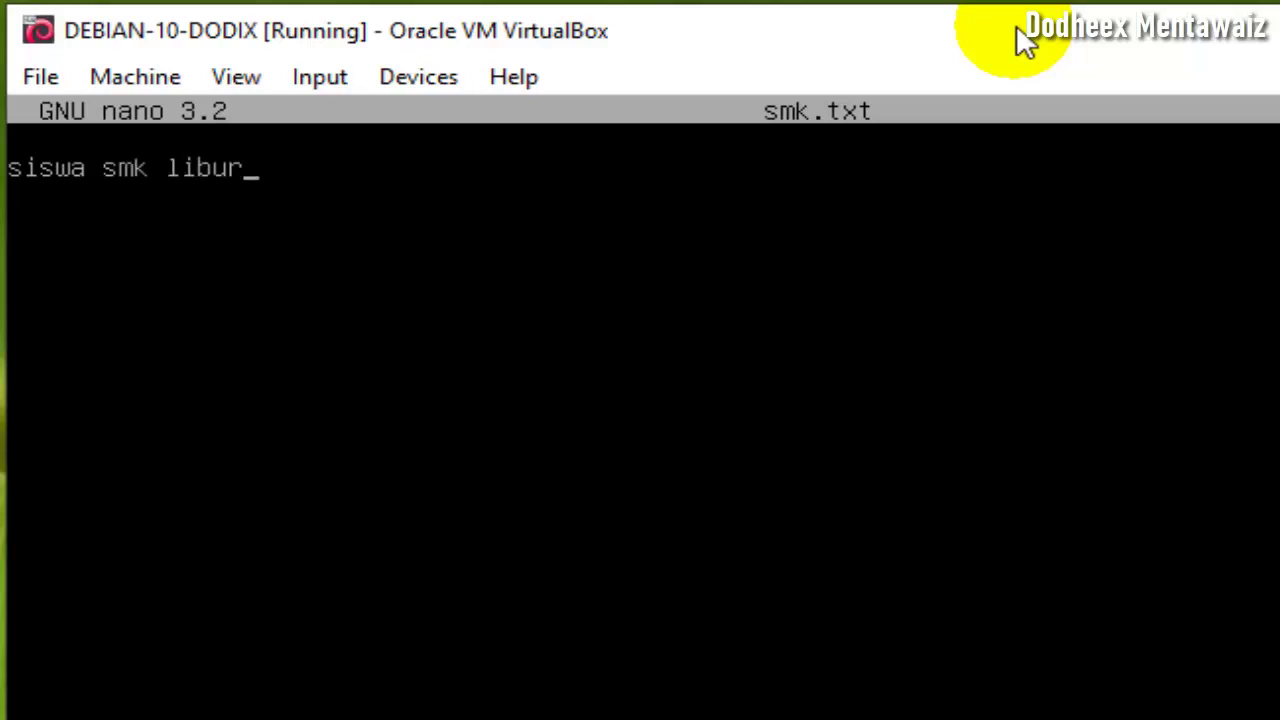
{"action": "type", "text": ",,tapi belajar "}
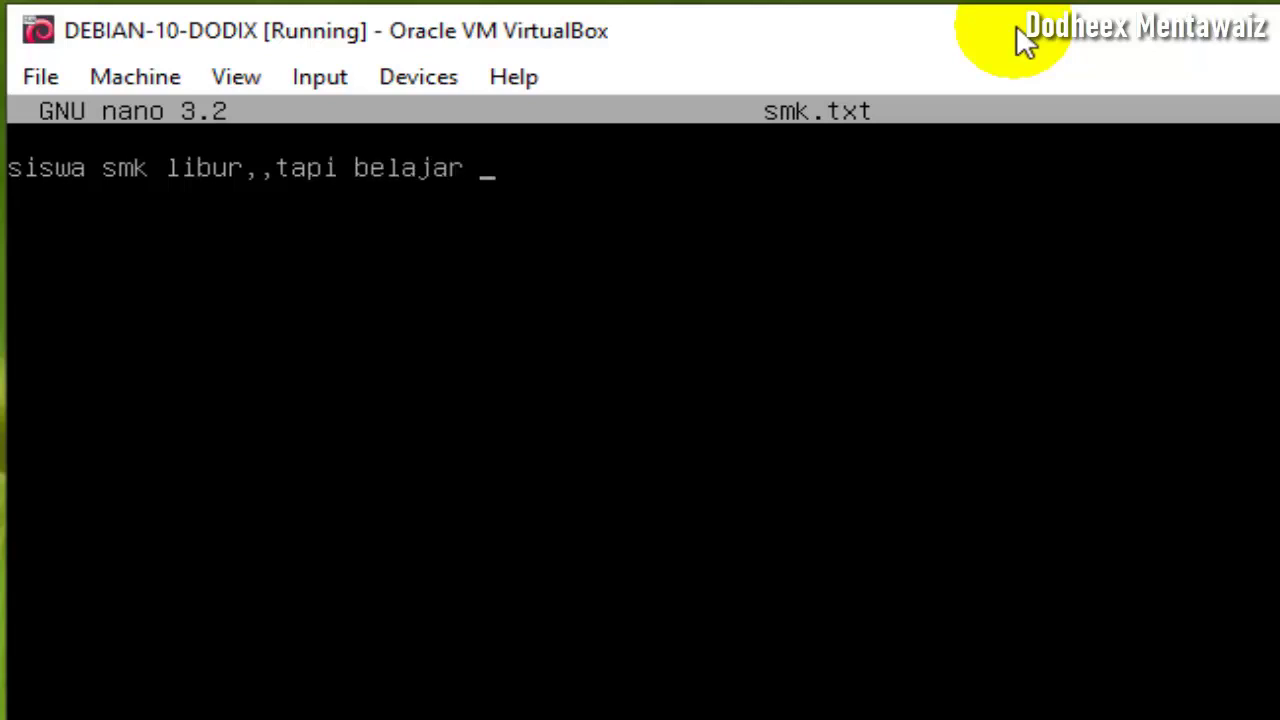
{"action": "type", "text": "dirumah"}
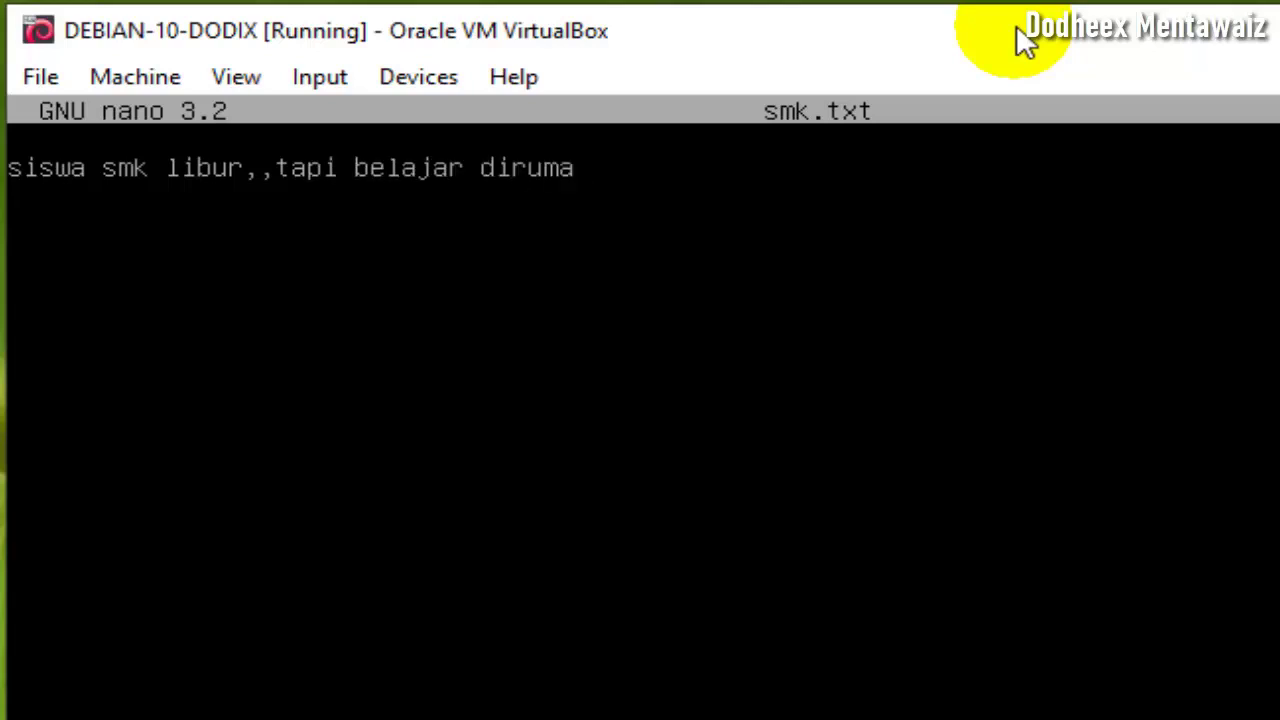
{"action": "type", "text": "semua karn"}
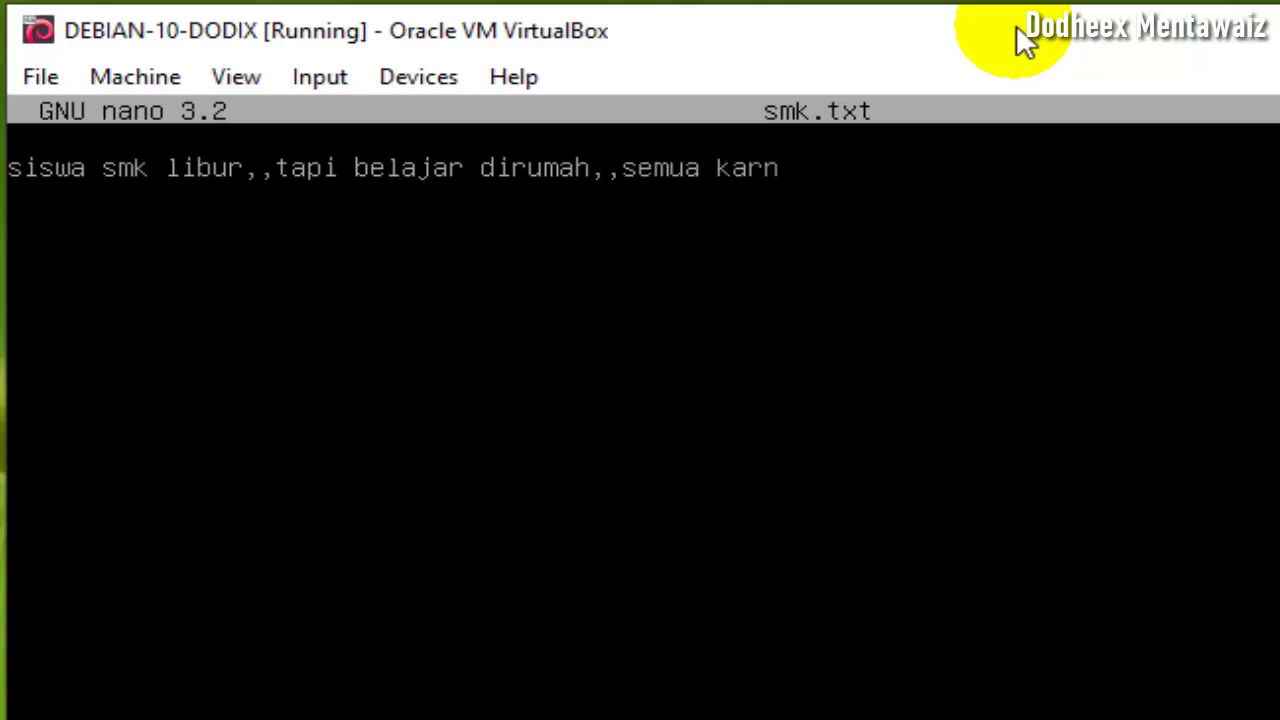
{"action": "type", "text": "a covid 19"}
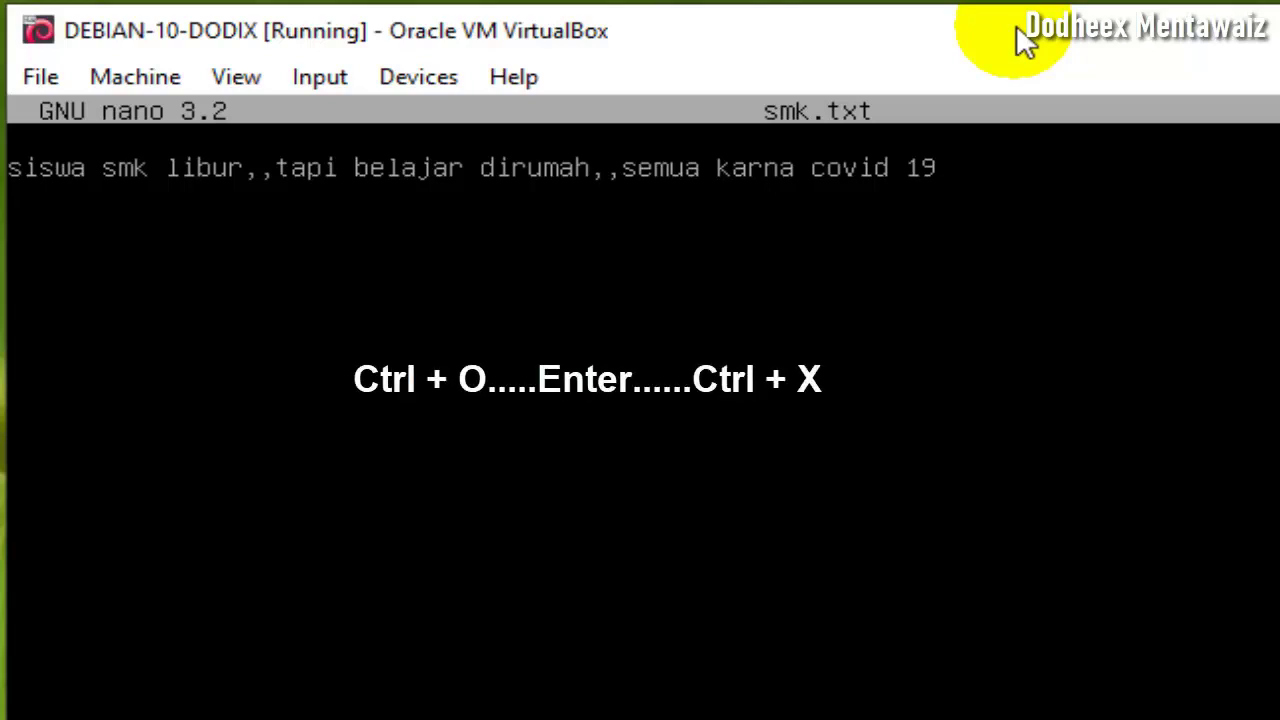
{"action": "key", "text": "ctrl+x"}
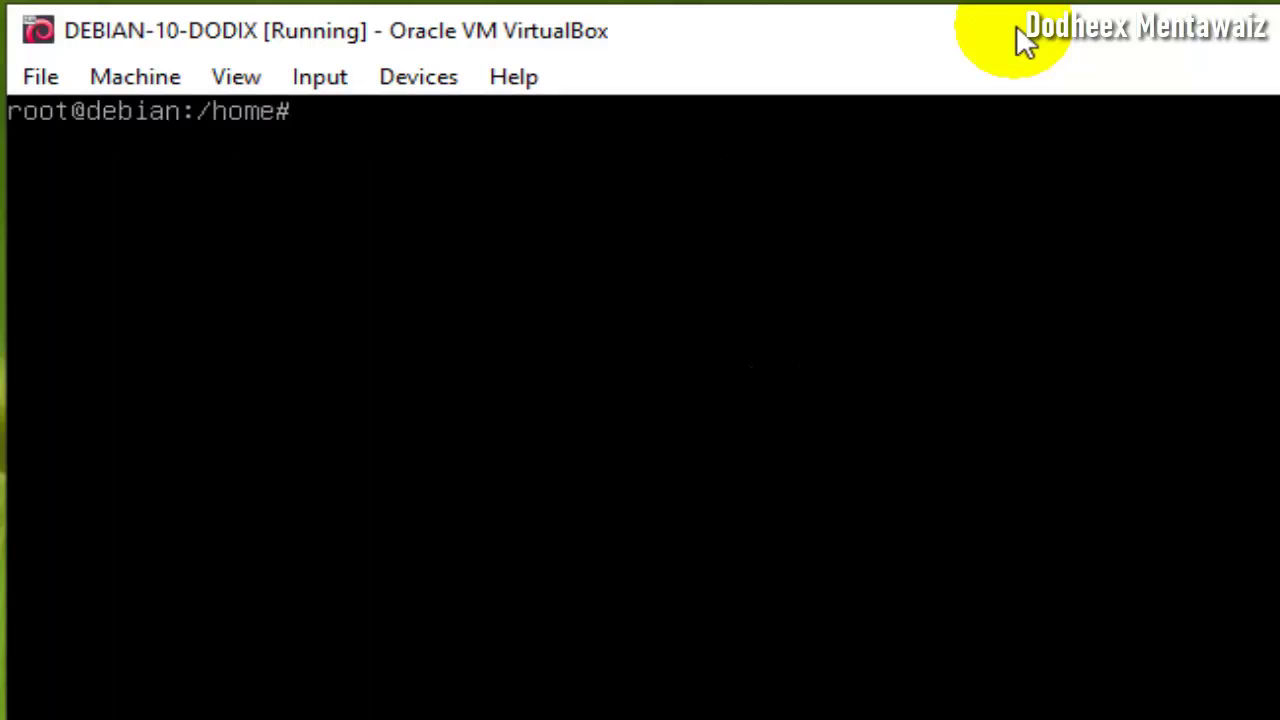
- Confirm smk.txt exists, print it with cat smk.txt, and list /home again
{"action": "type", "text": "ls"}
{"action": "key", "text": "Return"}
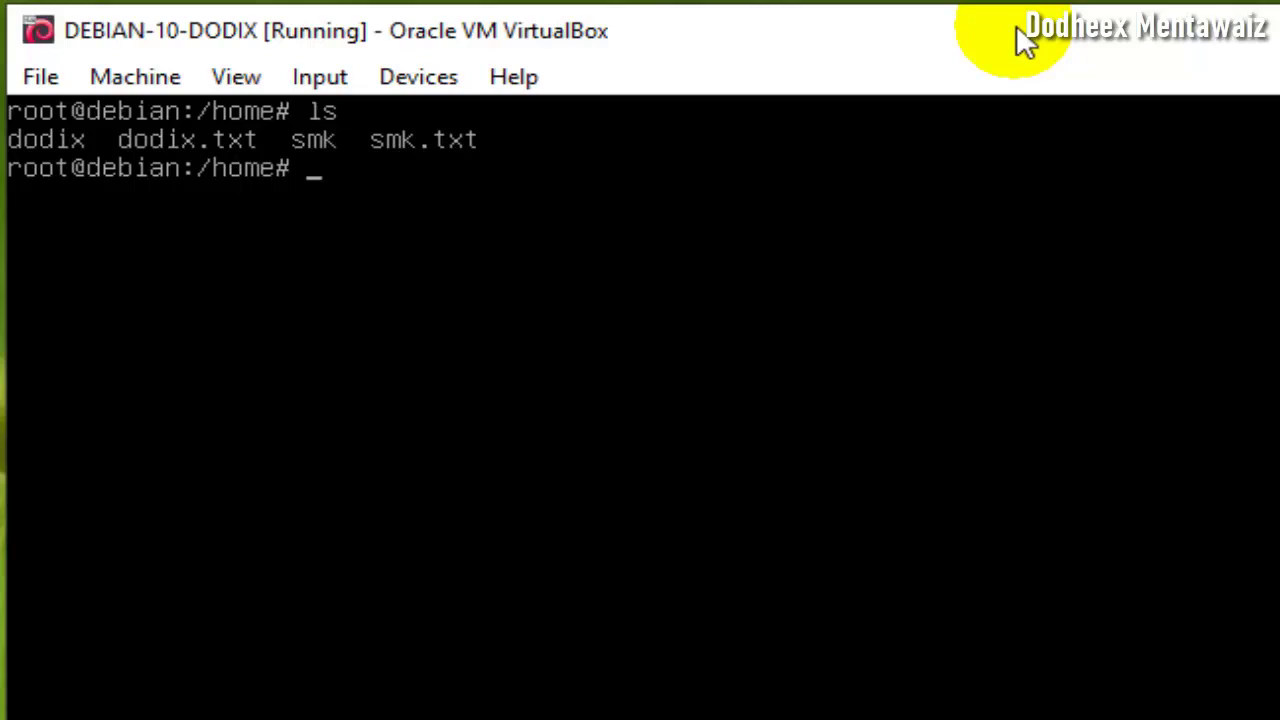
{"action": "type", "text": "cat smk.txt"}
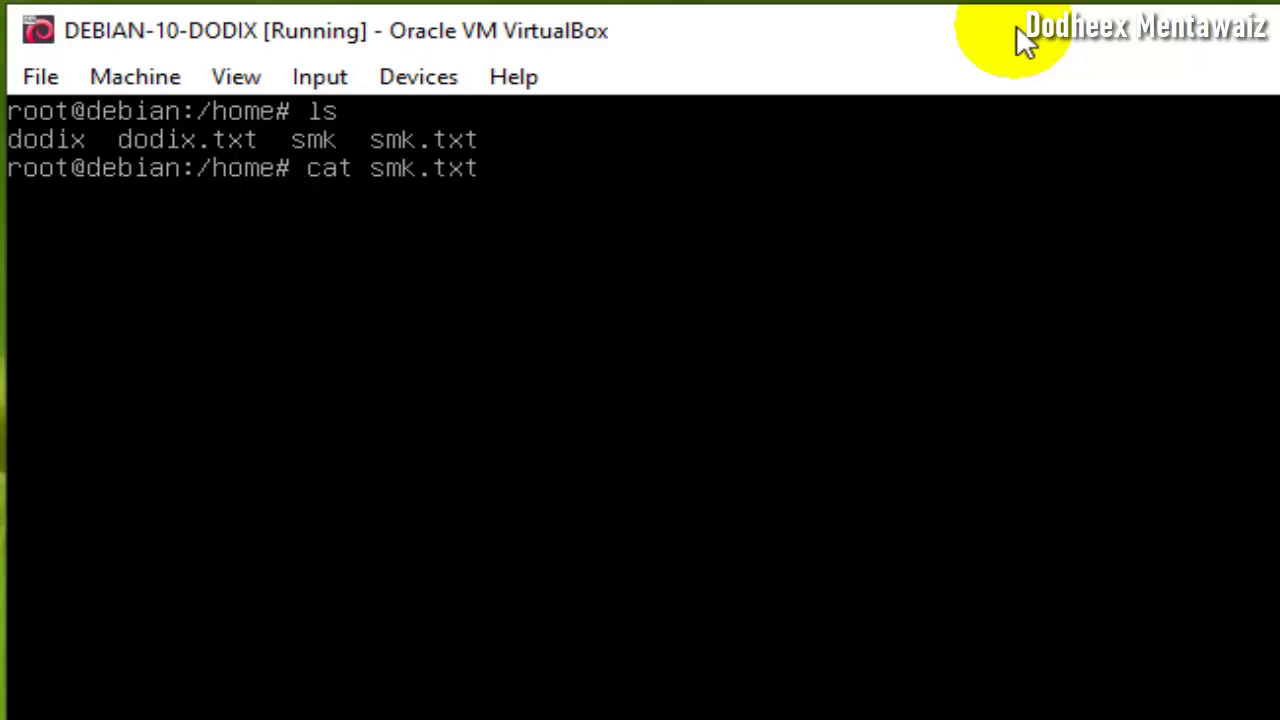
{"action": "key", "text": "Return"}
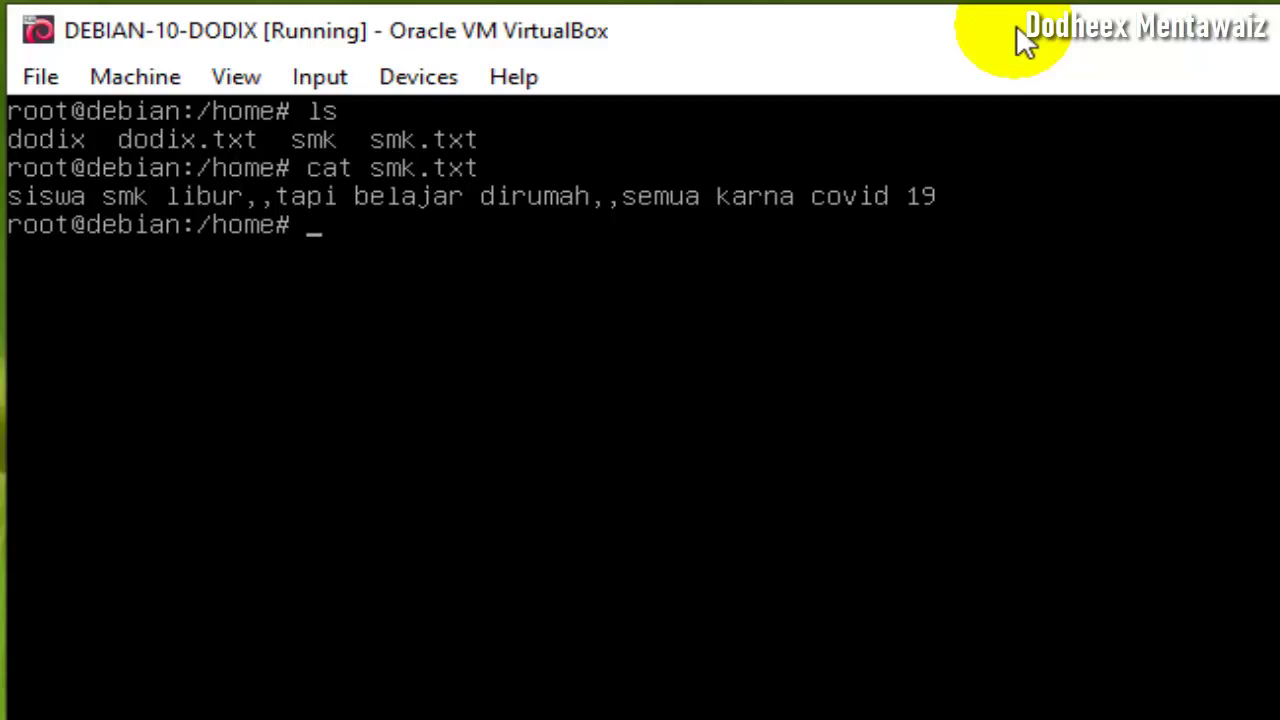
{"action": "key", "text": "Return"}
{"action": "key", "text": "Return"}
{"action": "key", "text": "Return"}
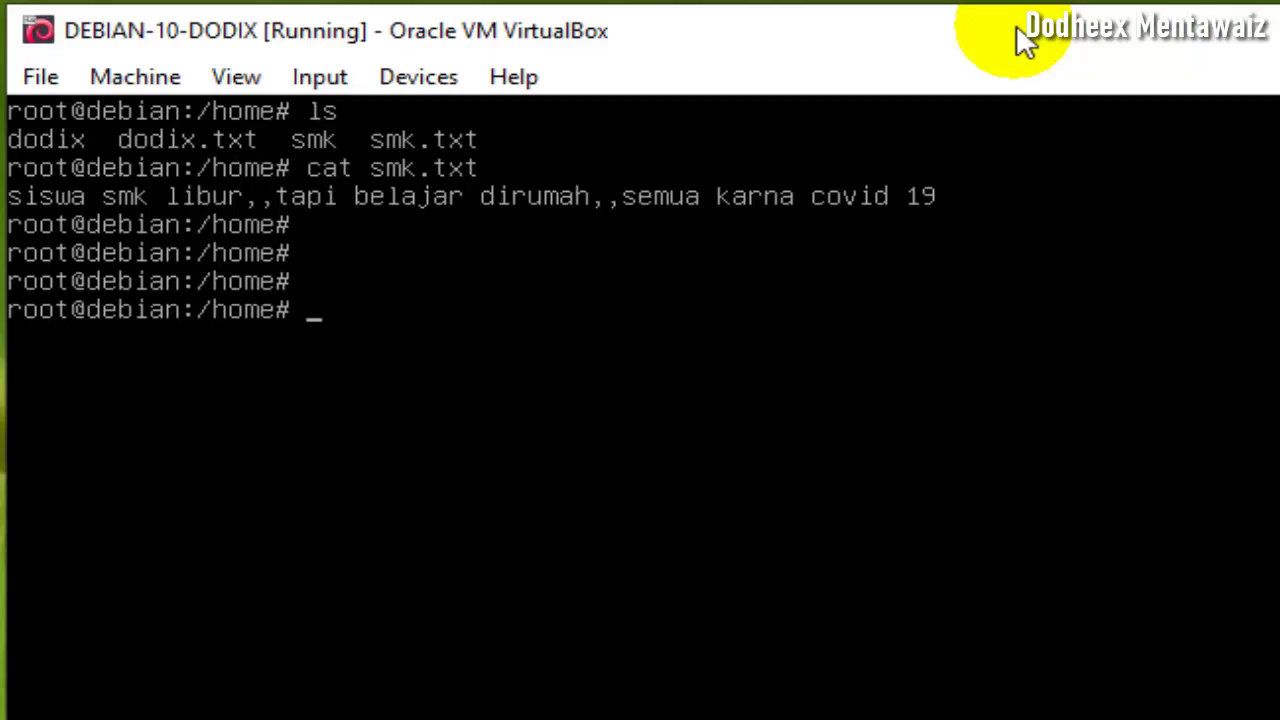
{"action": "type", "text": "ls"}
{"action": "key", "text": "Return"}
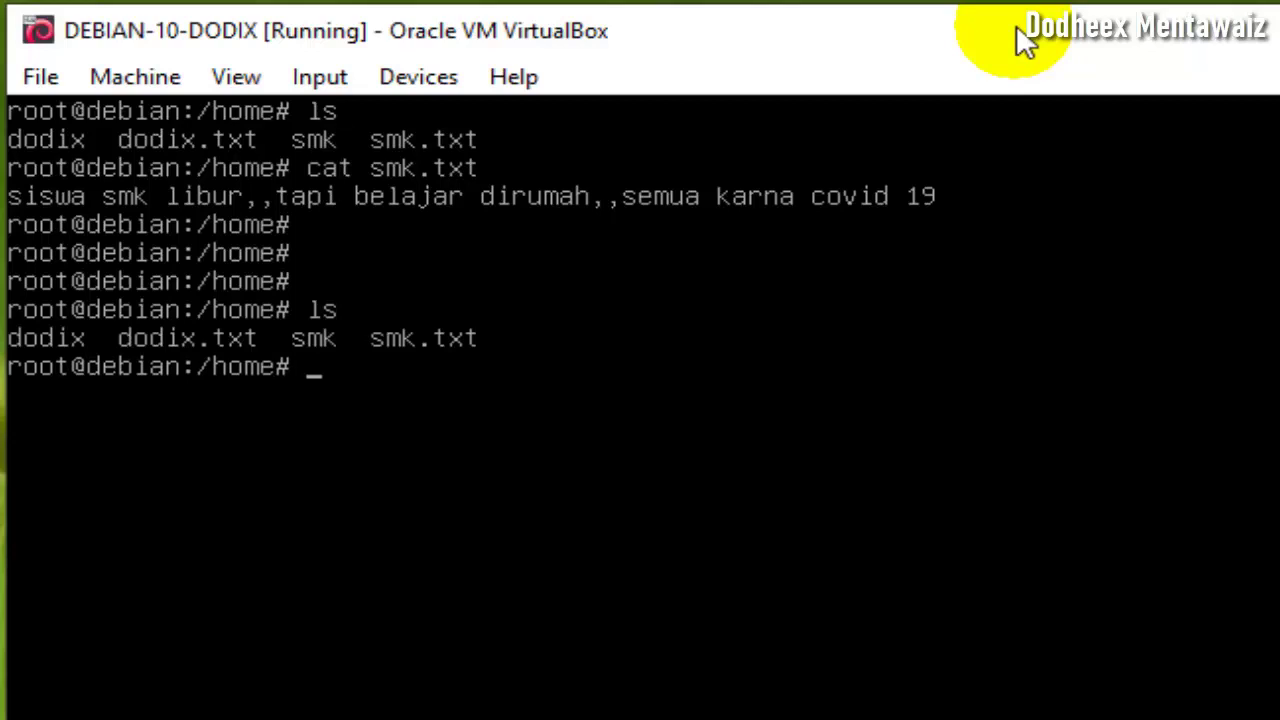
{"action": "type", "text": "nano"}
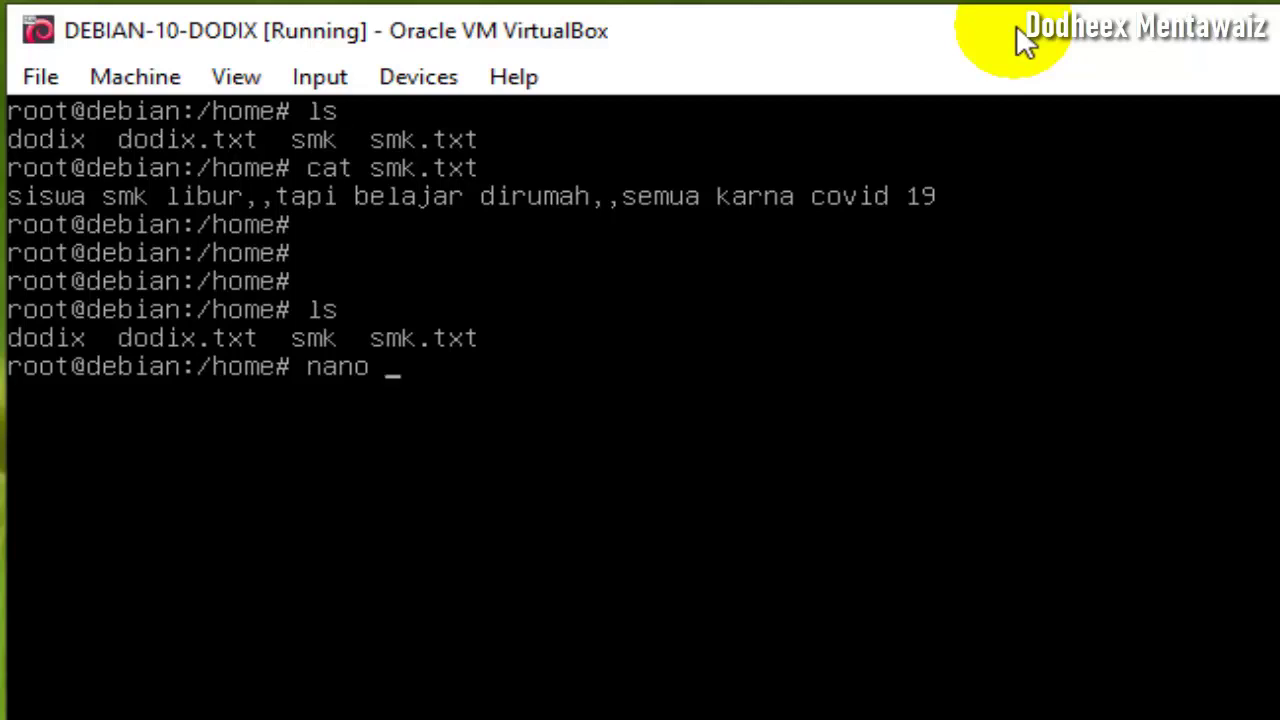
- Copy smk.txt to smk1.txt, then list the files and print smk1.txt to confirm identical text
{"action": "key", "text": "BackSpace"}
{"action": "key", "text": "BackSpace"}
{"action": "key", "text": "BackSpace"}
{"action": "key", "text": "BackSpace"}
{"action": "key", "text": "BackSpace"}
{"action": "type", "text": "cp smk"}
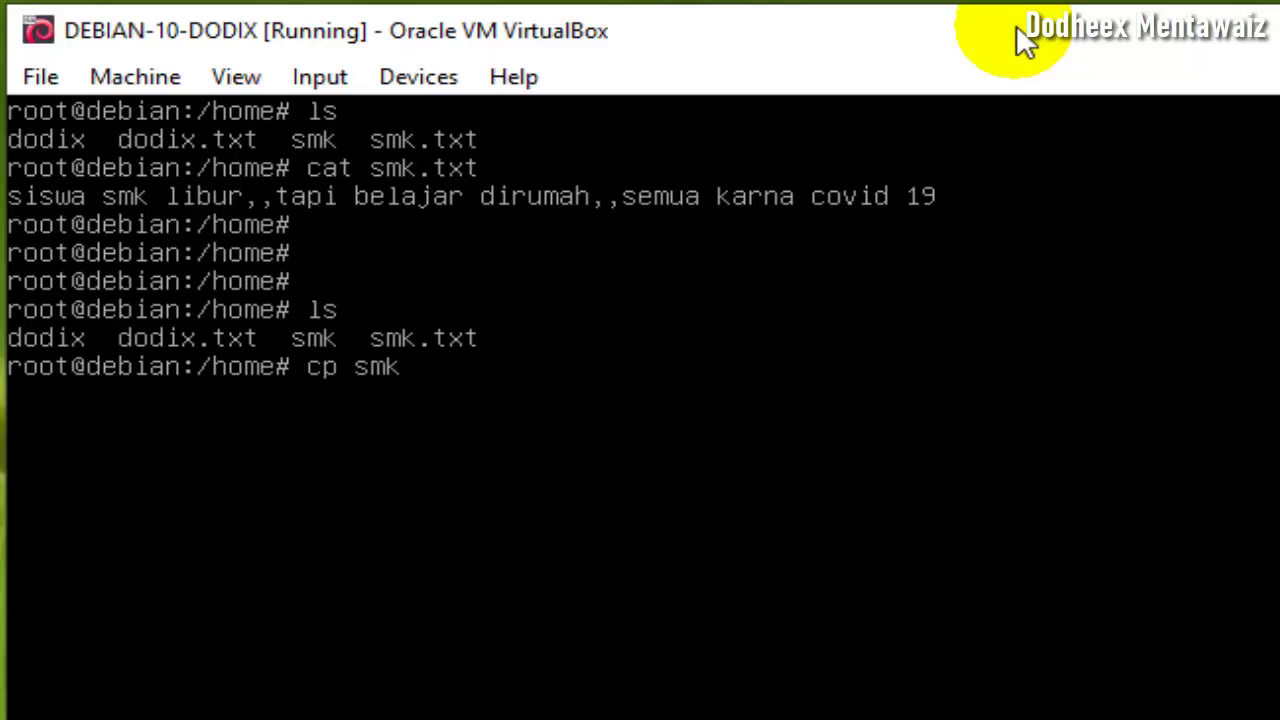
{"action": "type", "text": ".txt smk1"}
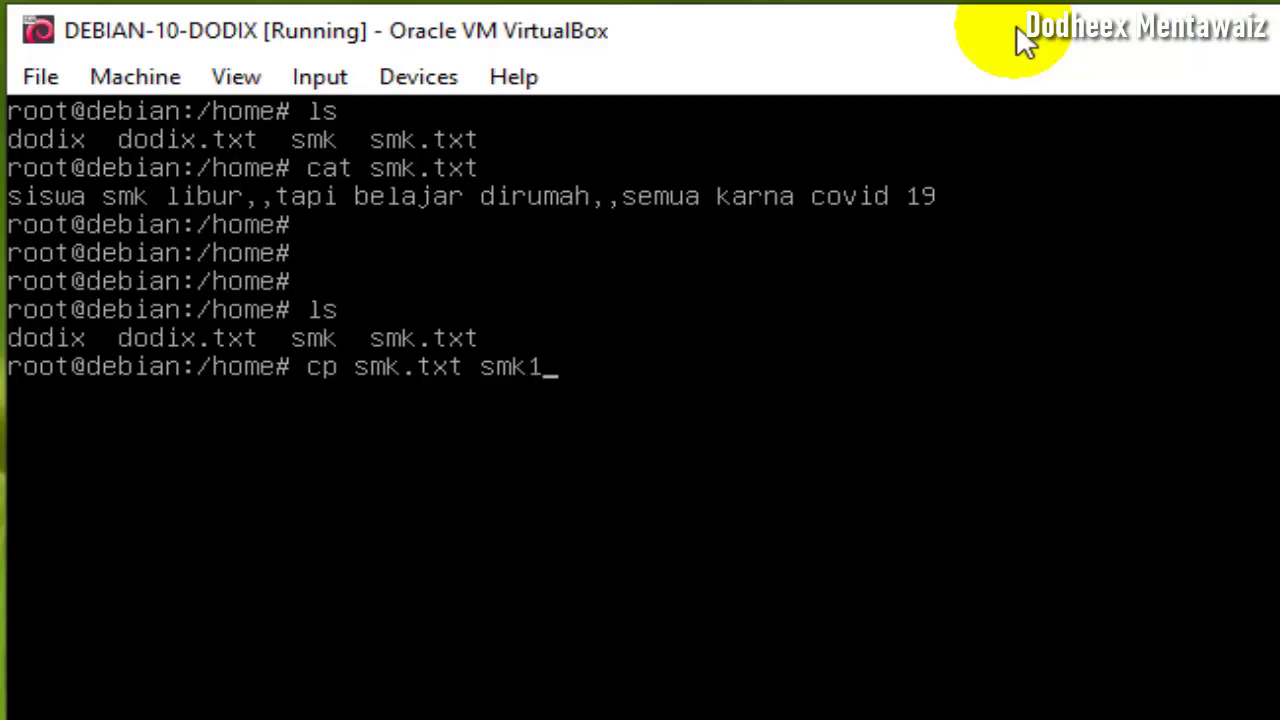
{"action": "type", "text": ".txt"}
{"action": "key", "text": "Return"}
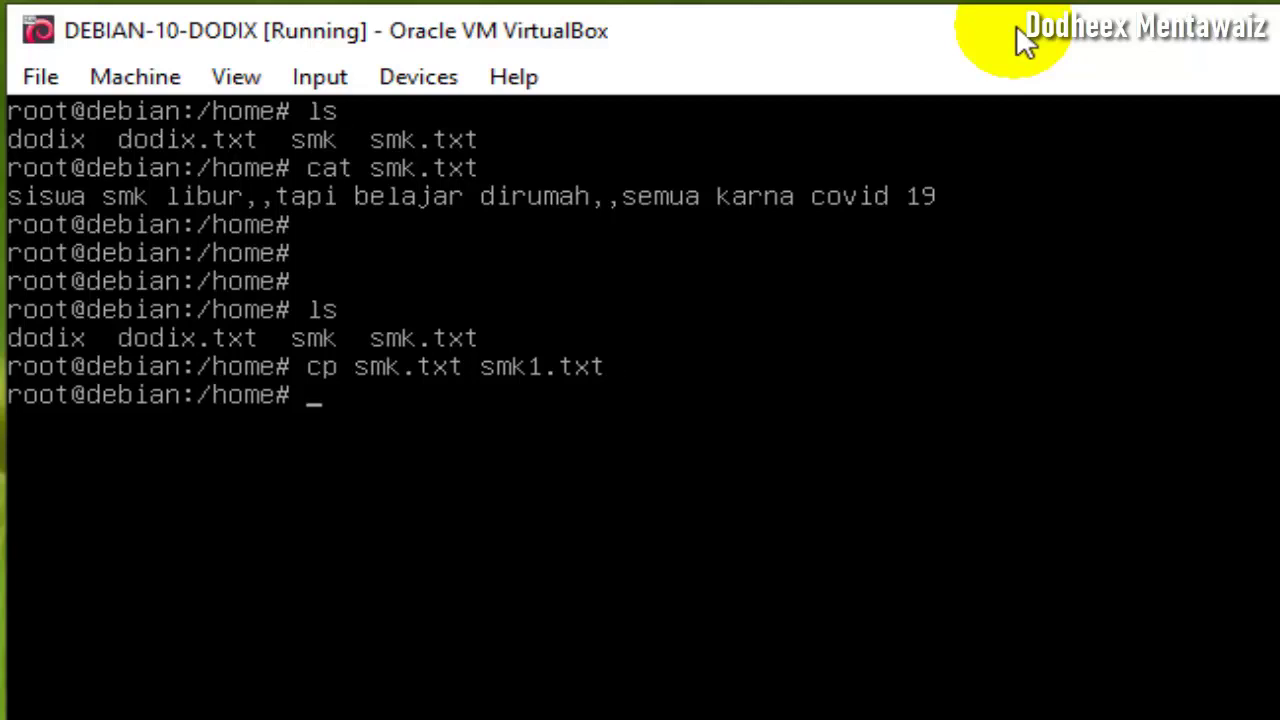
{"action": "type", "text": "ls"}
{"action": "key", "text": "Return"}
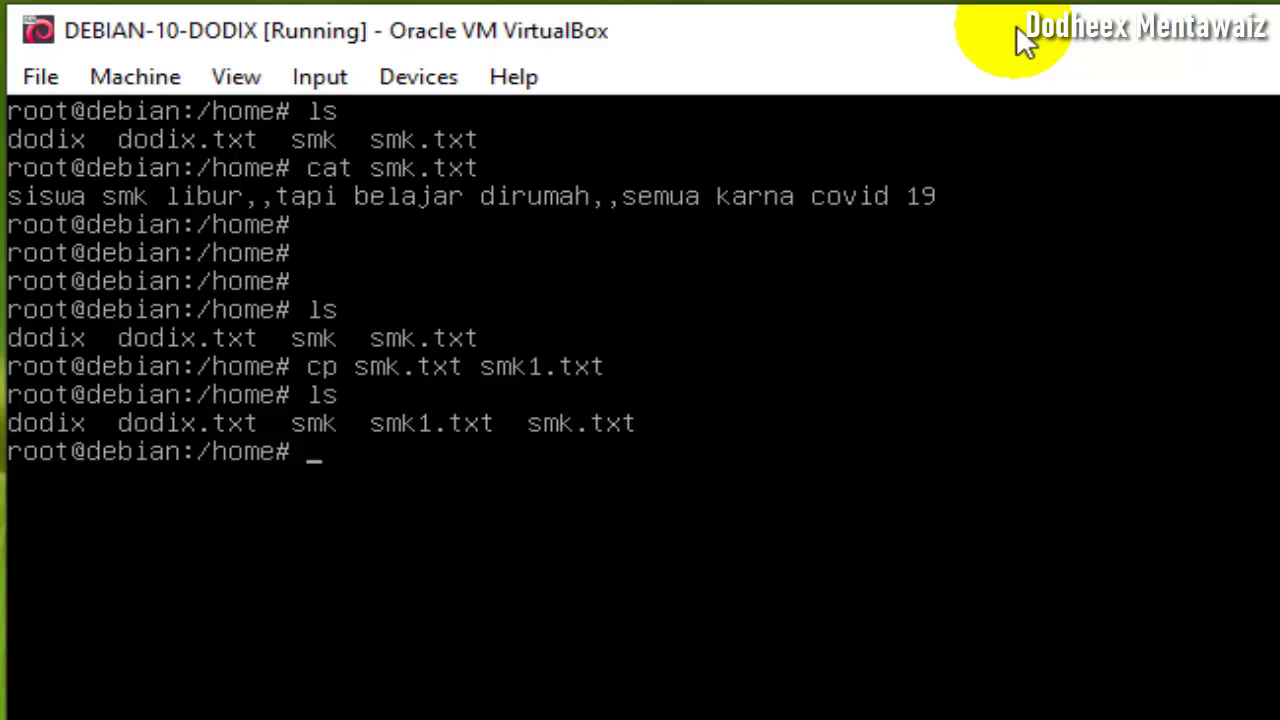
{"action": "type", "text": "cat smk1"}
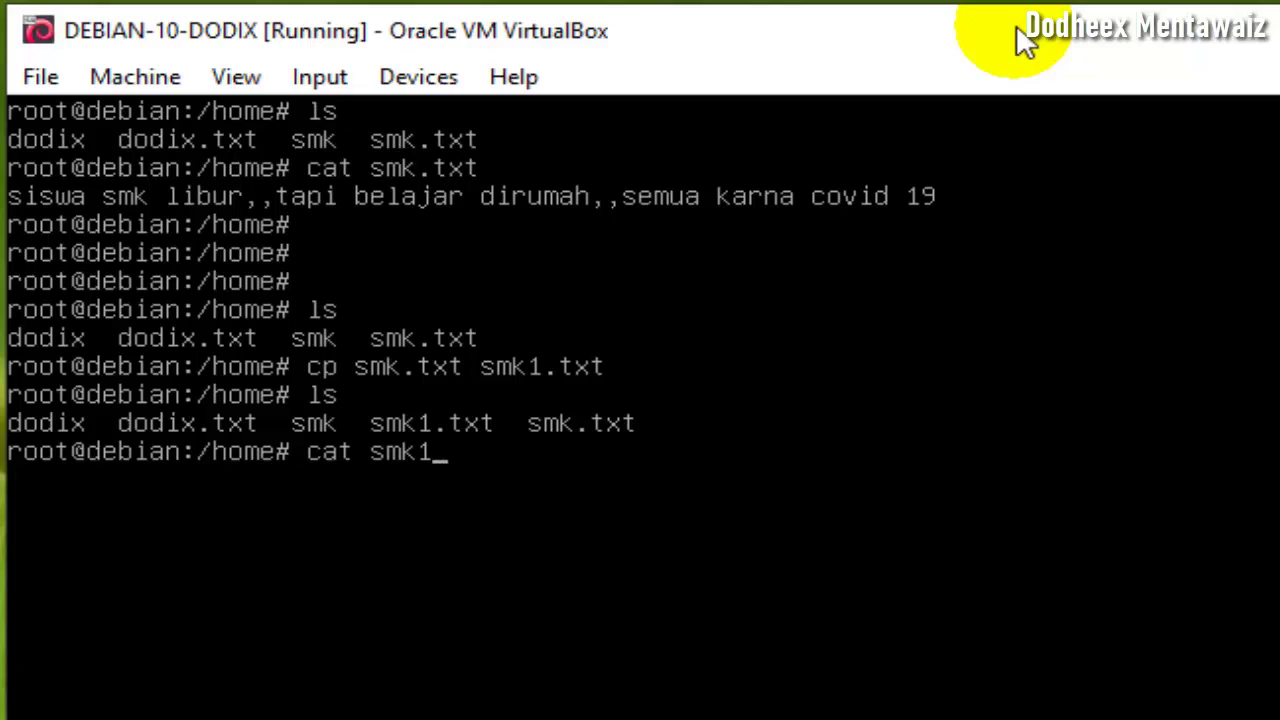
{"action": "type", "text": ".txt"}
{"action": "key", "text": "Return"}
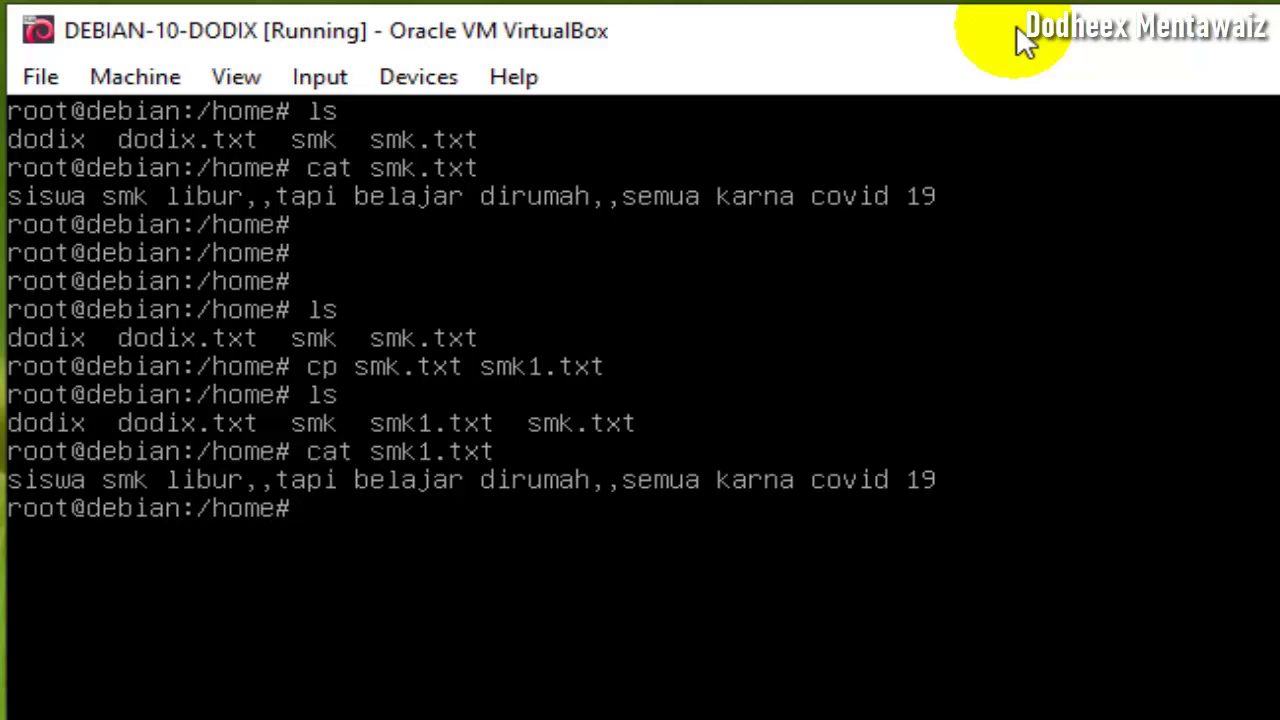
- Go to root's home, change into /home, list its files, and clear the terminal
{"action": "type", "text": "nano"}
{"action": "key", "text": "BackSpace"}
{"action": "key", "text": "BackSpace"}
{"action": "key", "text": "BackSpace"}
{"action": "key", "text": "BackSpace"}
{"action": "key", "text": "BackSpace"}
{"action": "key", "text": "Return"}
{"action": "key", "text": "Return"}
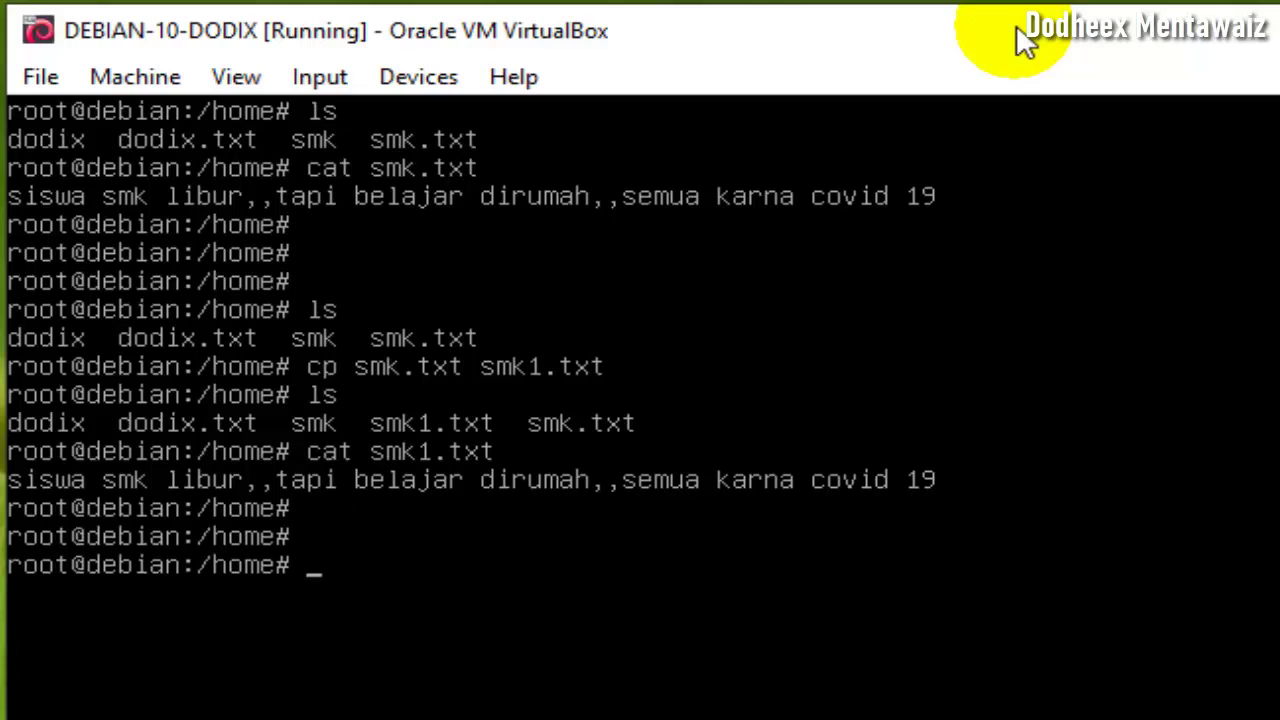
{"action": "type", "text": "cd"}
{"action": "key", "text": "Return"}
{"action": "key", "text": "Return"}
{"action": "key", "text": "Return"}
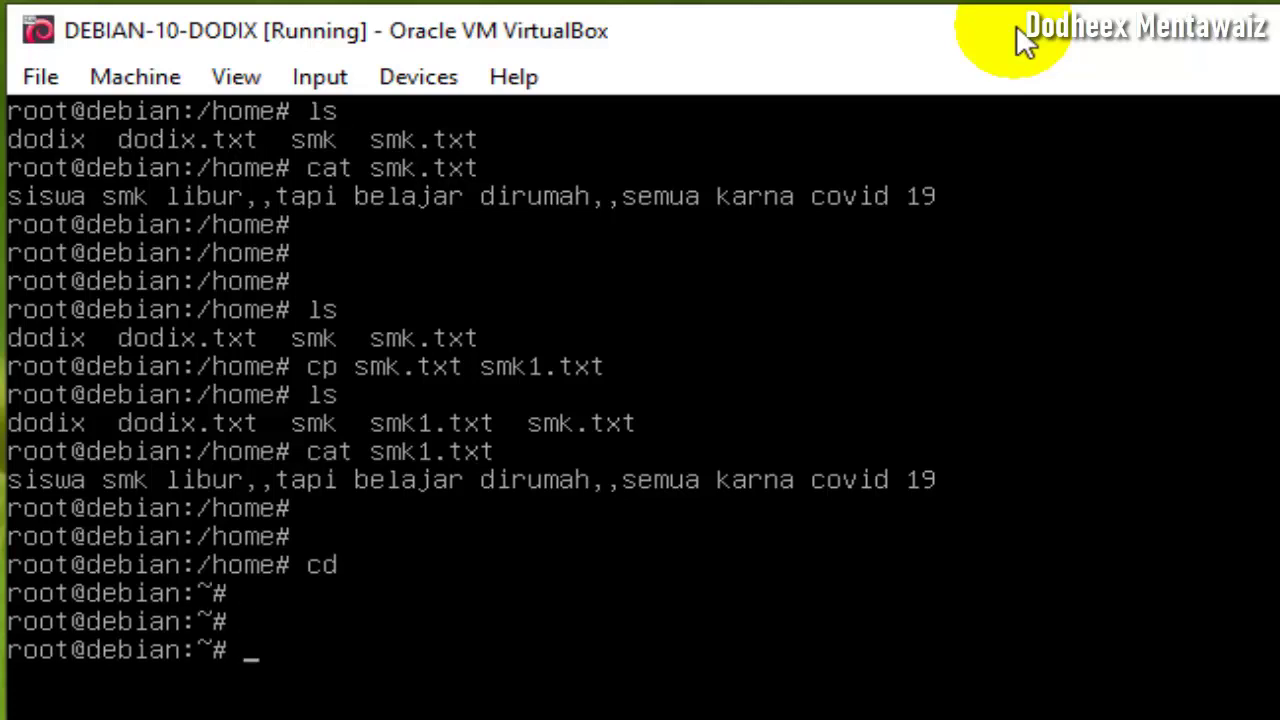
{"action": "type", "text": "cd /home"}
{"action": "key", "text": "Return"}
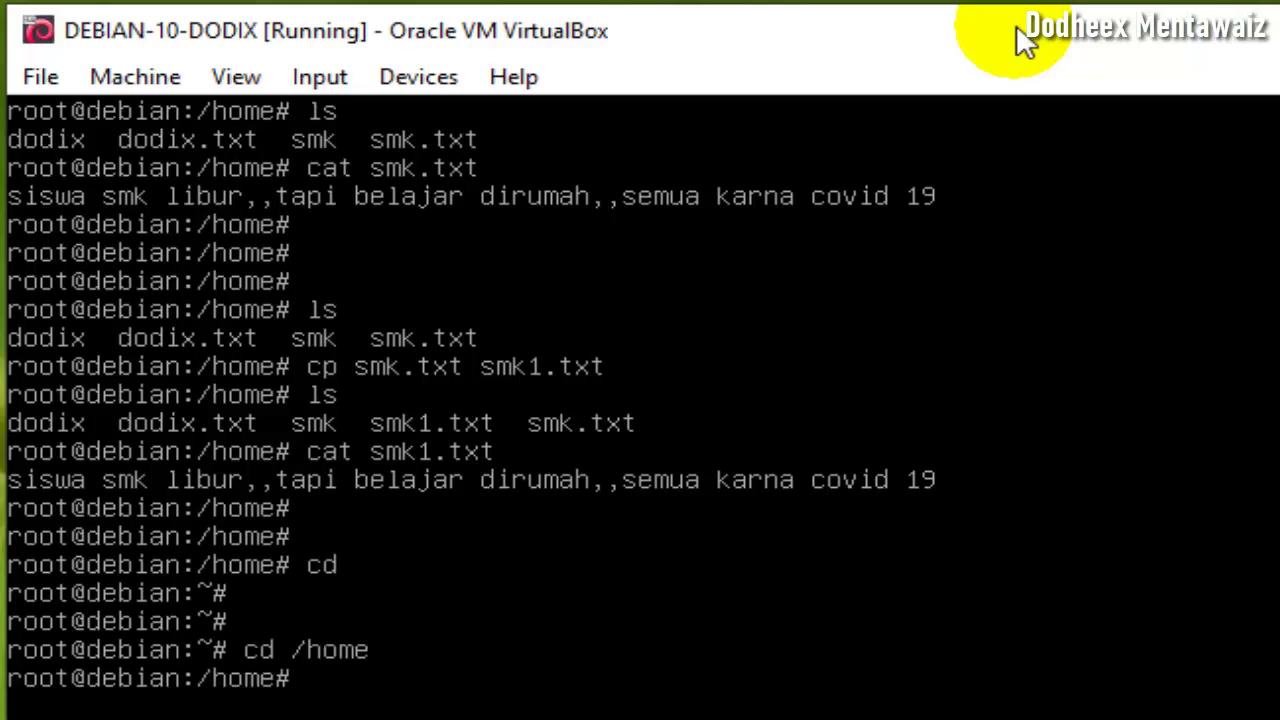
{"action": "type", "text": "ls"}
{"action": "key", "text": "Return"}
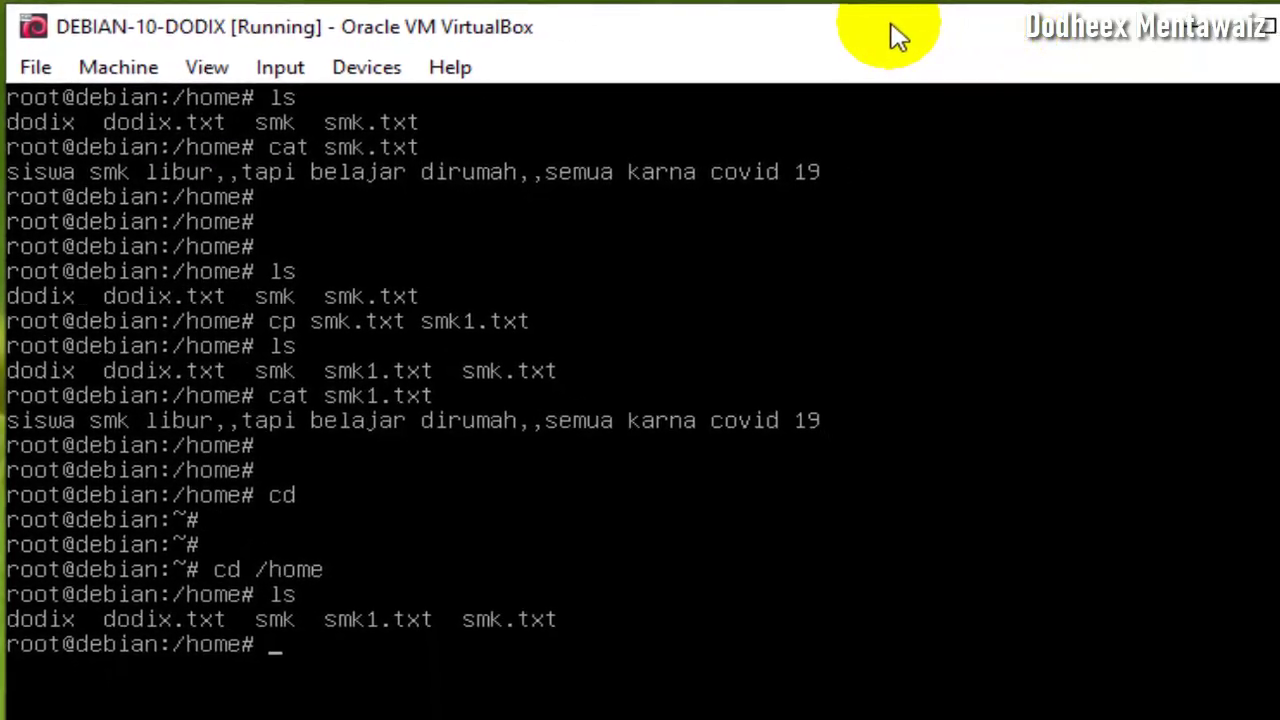
{"action": "type", "text": "clear"}
{"action": "key", "text": "Return"}
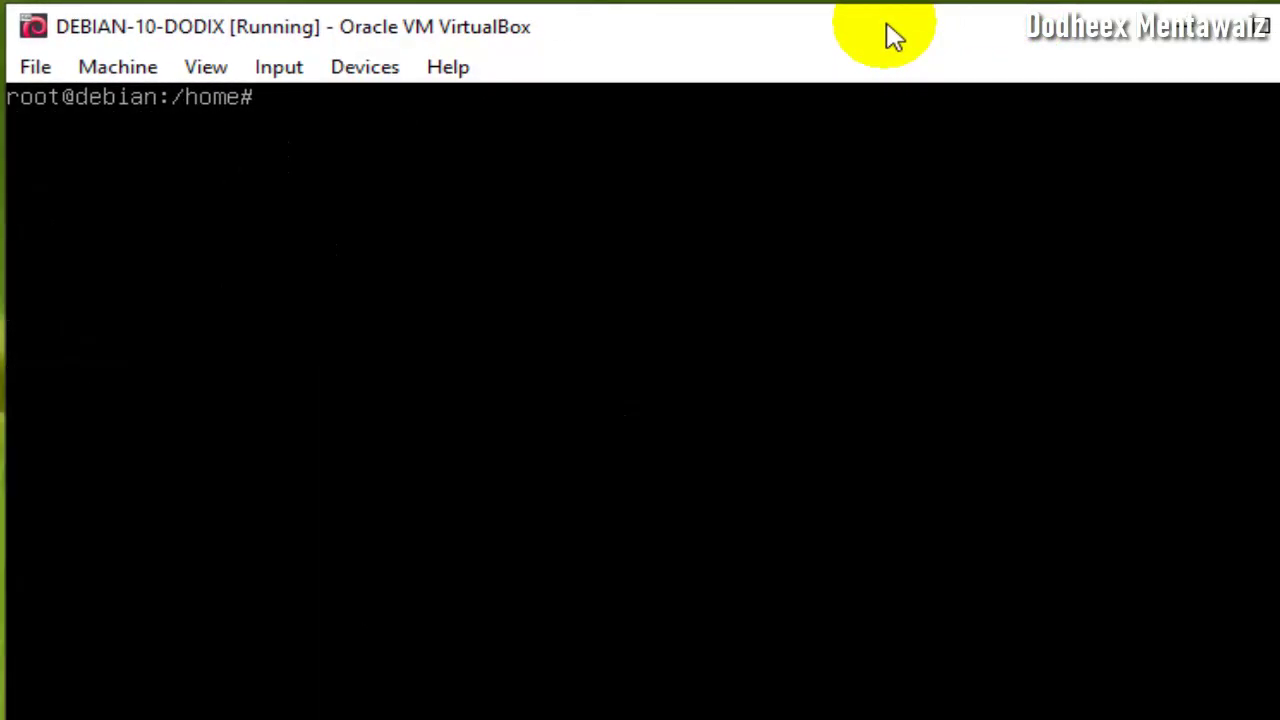
- Make a buah directory in /home with mkdir and list files to confirm it exists
{"action": "type", "text": "ls"}
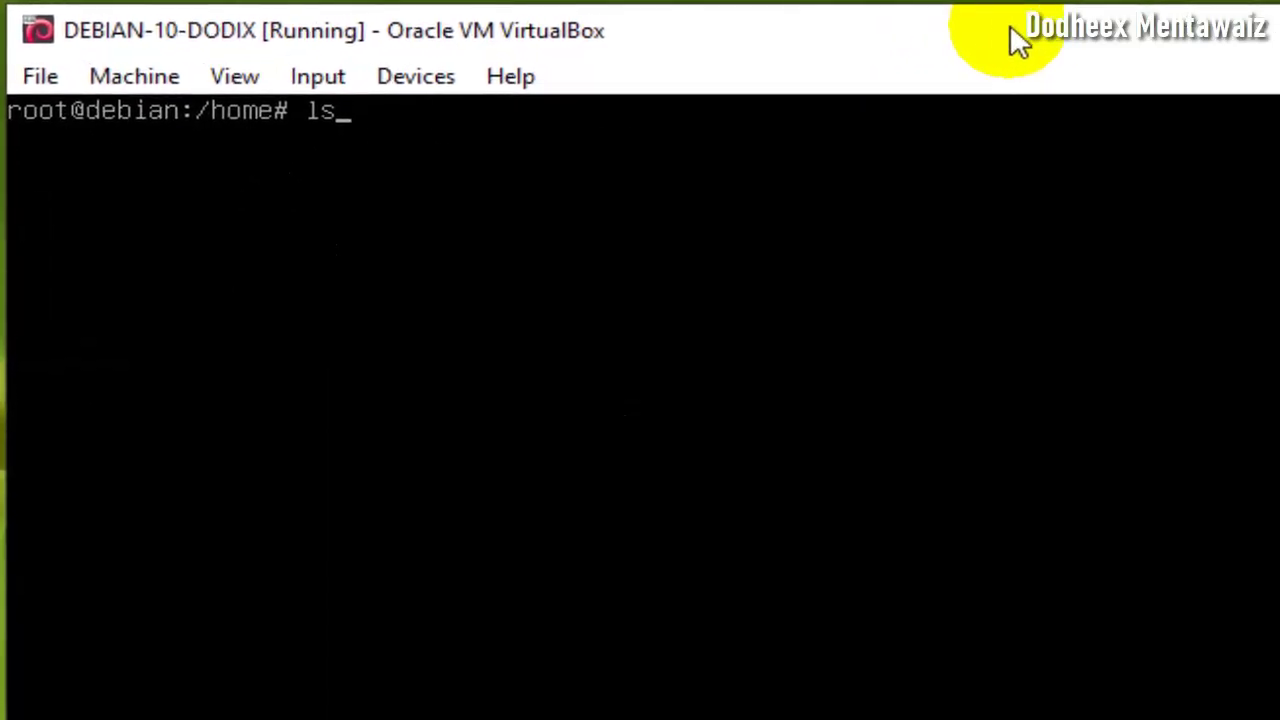
{"action": "key", "text": "Return"}
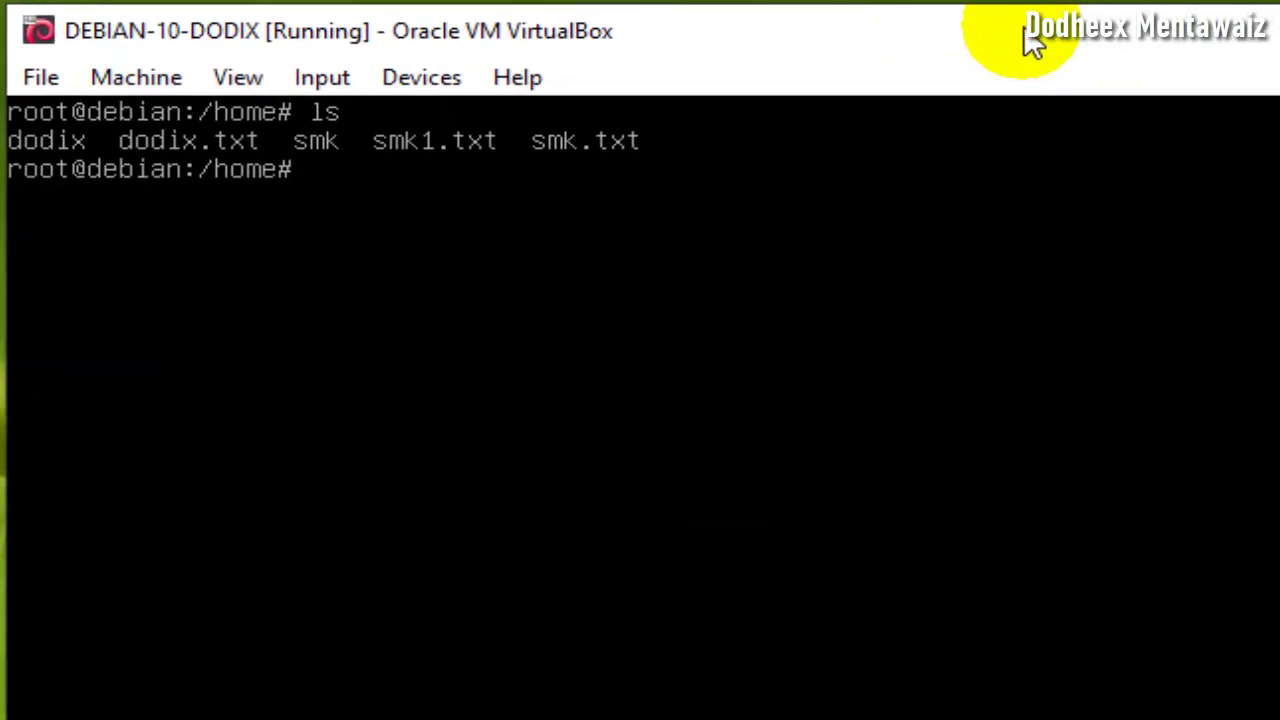
{"action": "type", "text": "mkdir"}
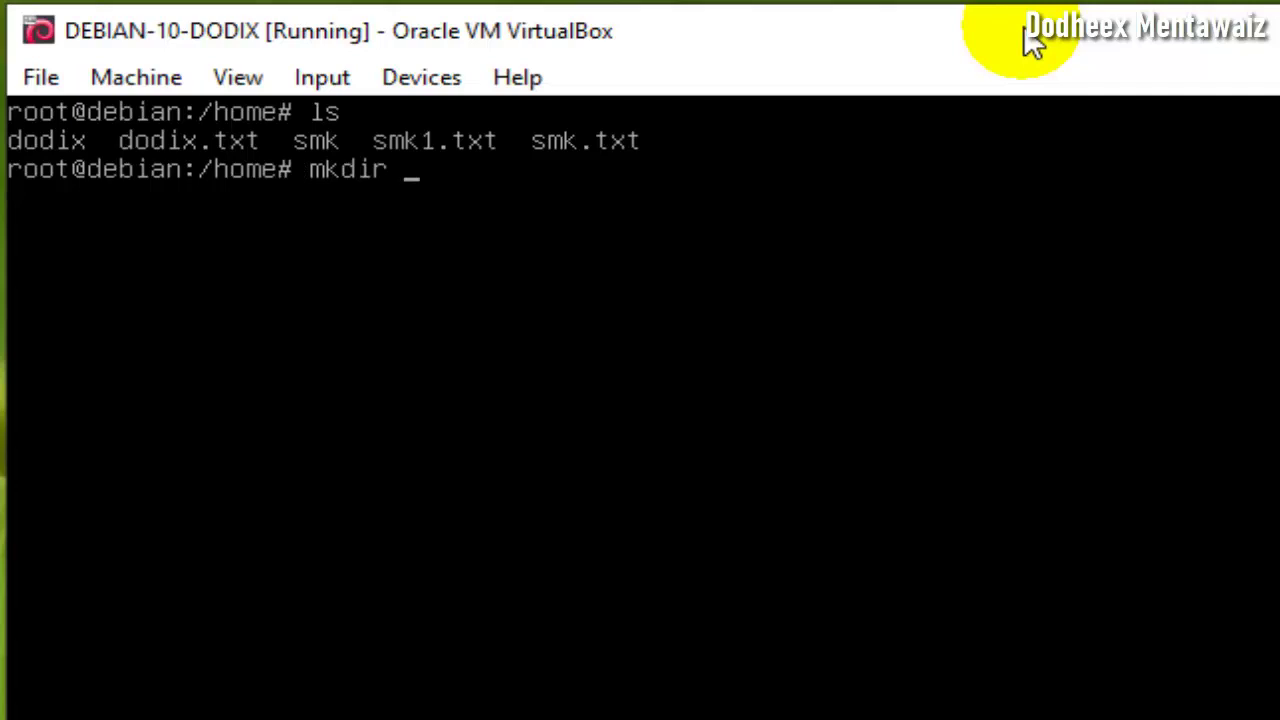
{"action": "type", "text": " buah"}
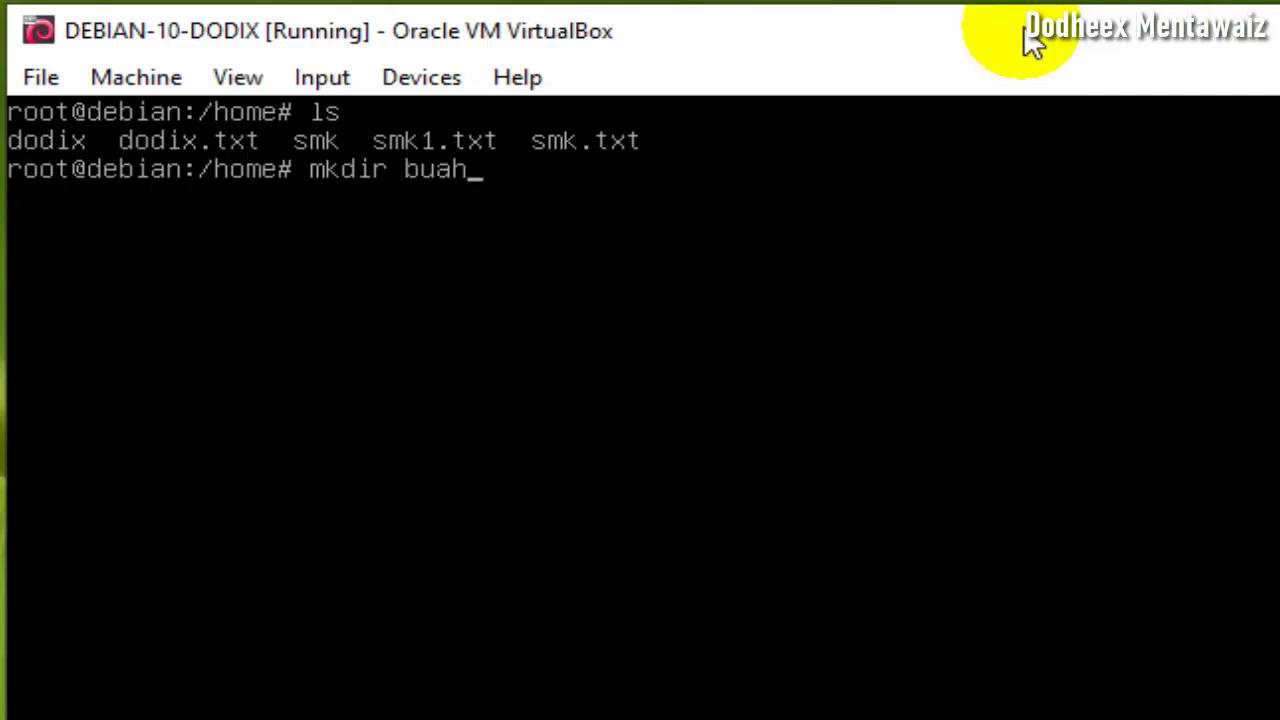
{"action": "key", "text": "Return"}
{"action": "type", "text": "ls"}
{"action": "key", "text": "Return"}
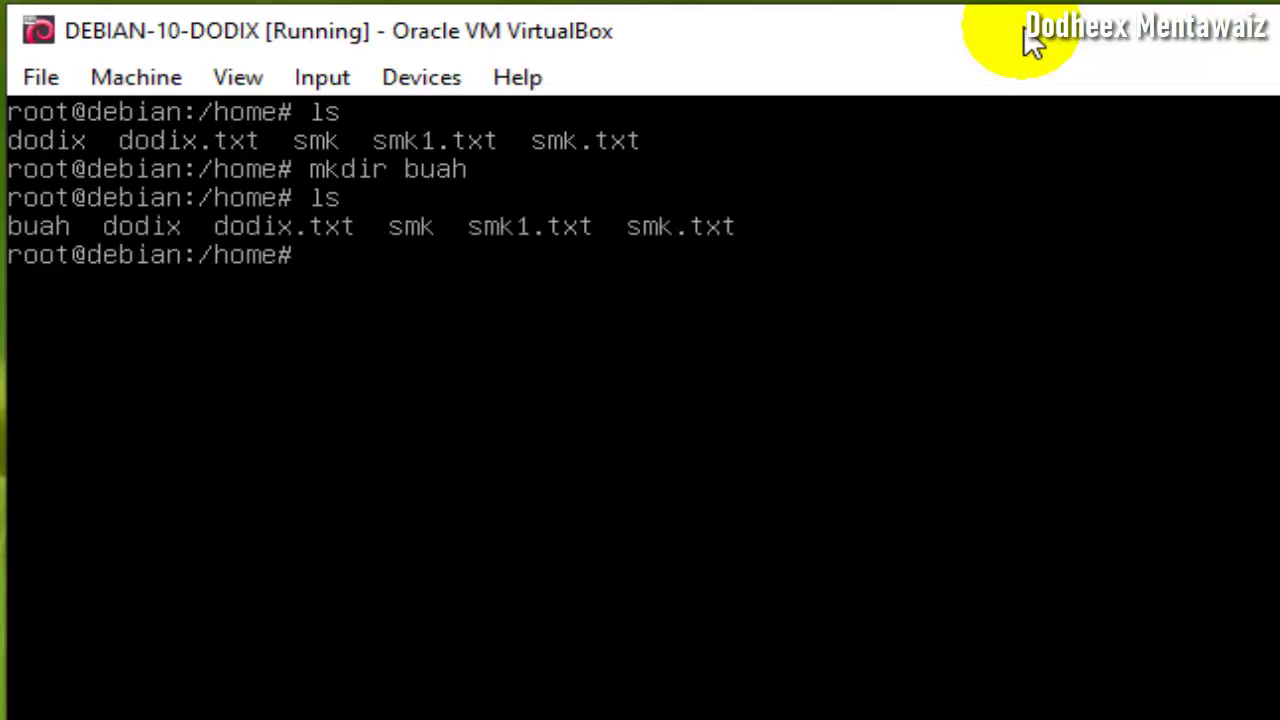
- Enter the buah directory, then go back up to /home with 'cd ..'
{"action": "type", "text": "cd buar"}
{"action": "key", "text": "BackSpace"}
{"action": "type", "text": "h"}
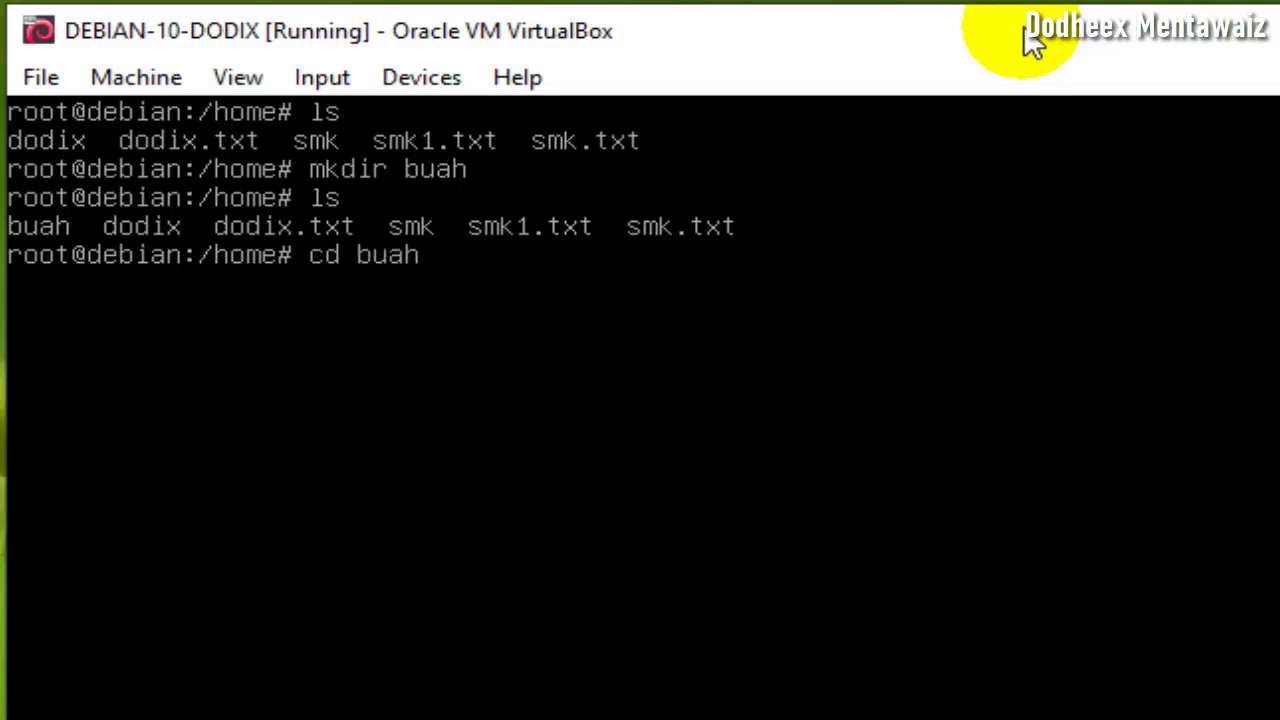
{"action": "key", "text": "Return"}
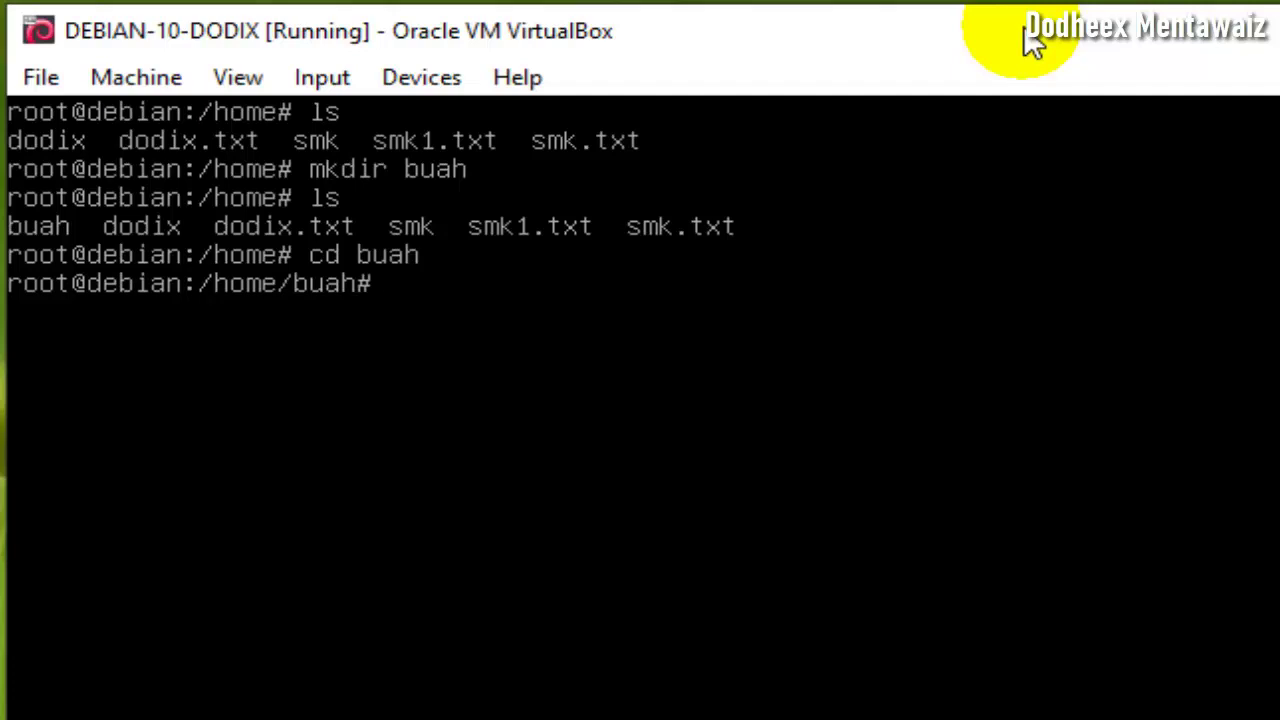
{"action": "type", "text": "cccsd"}
{"action": "key", "text": "BackSpace"}
{"action": "key", "text": "BackSpace"}
{"action": "key", "text": "BackSpace"}
{"action": "key", "text": "BackSpace"}
{"action": "type", "text": "d .."}
{"action": "key", "text": "Return"}
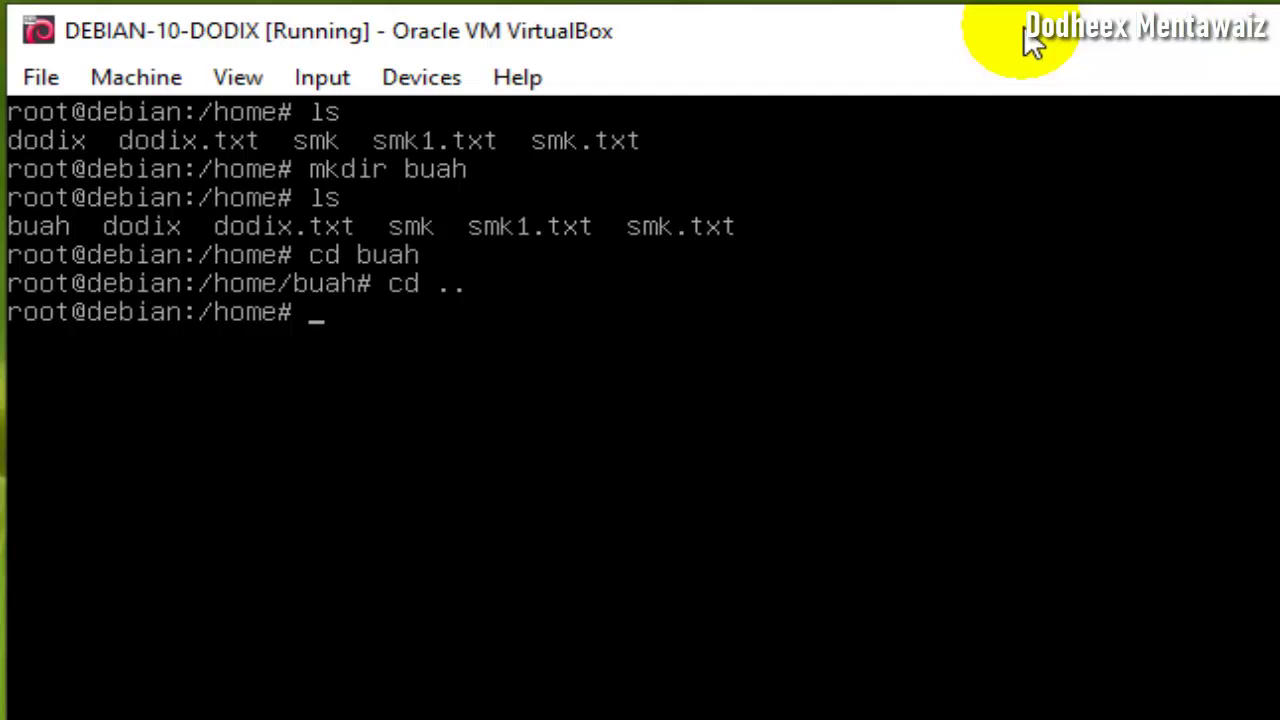
- Return to root's home directory (~) with 'cd' and add blank prompt lines
{"action": "type", "text": "ccccd"}
{"action": "key", "text": "BackSpace"}
{"action": "key", "text": "BackSpace"}
{"action": "key", "text": "BackSpace"}
{"action": "key", "text": "BackSpace"}
{"action": "key", "text": "BackSpace"}
{"action": "type", "text": "cd"}
{"action": "key", "text": "Return"}
{"action": "key", "text": "Return"}
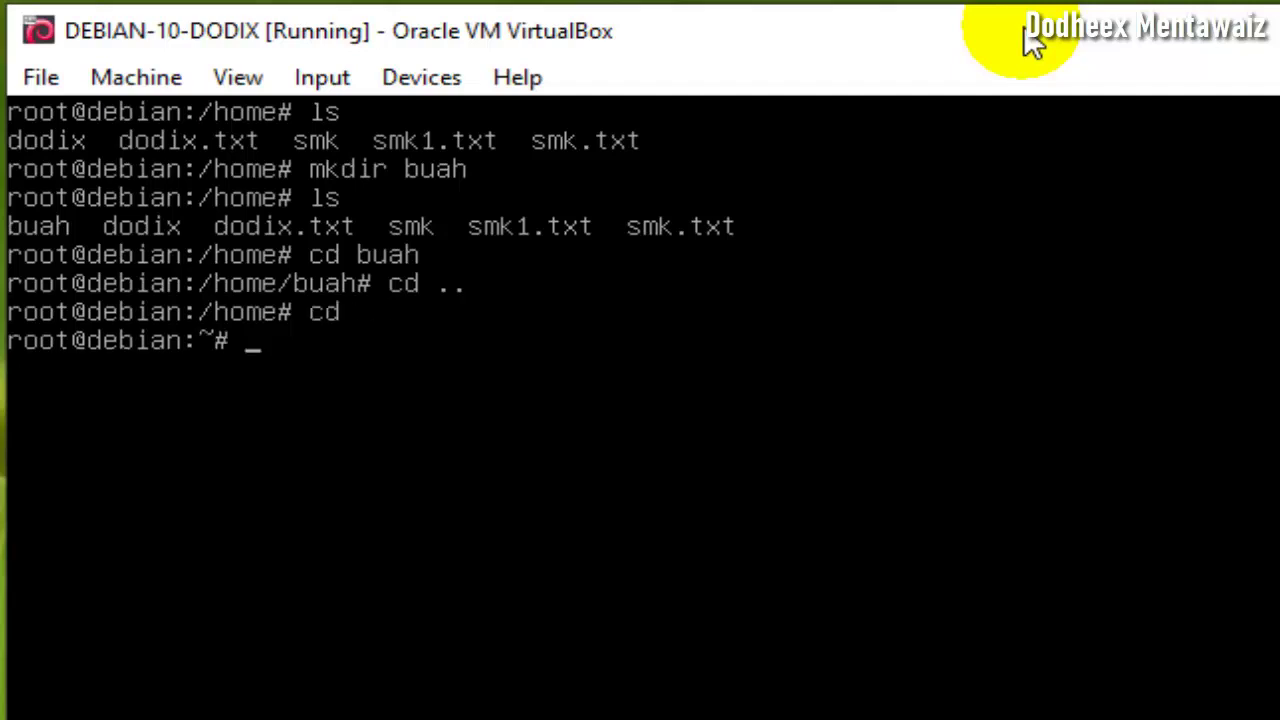
{"action": "key", "text": "Return"}
{"action": "key", "text": "Return"}
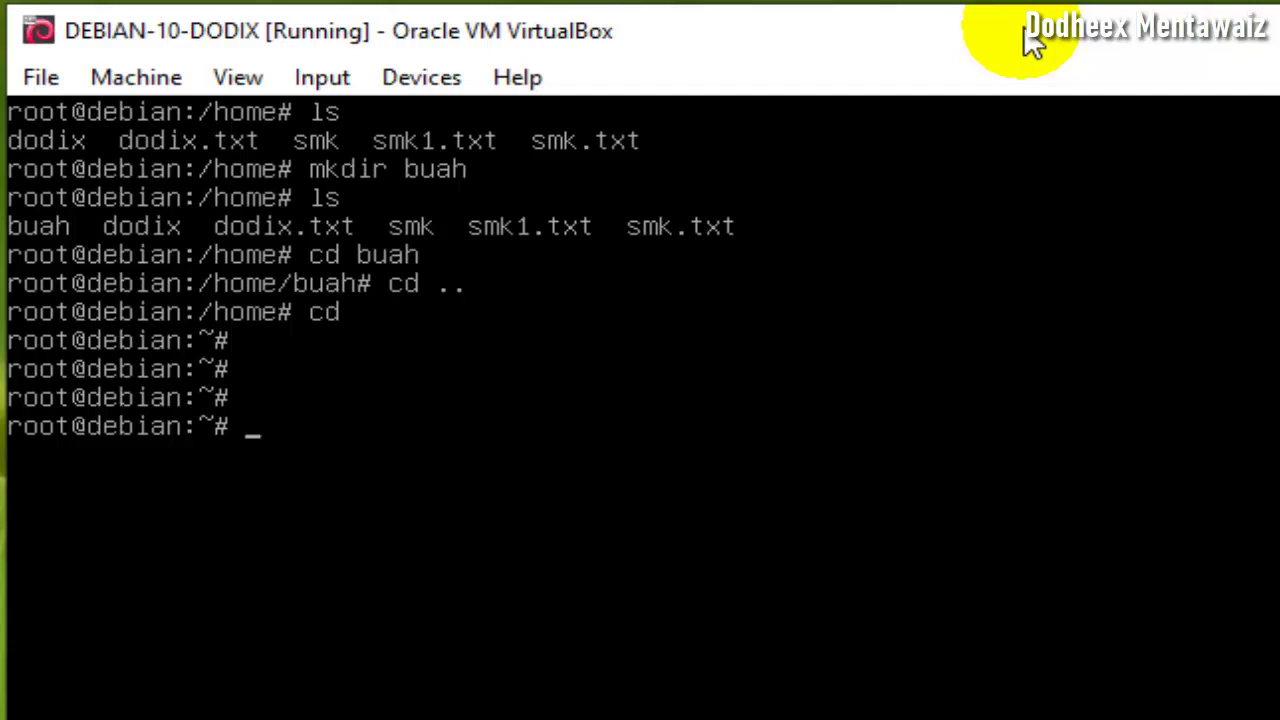
- Show the date (Sun 26 Apr 2020 03:18:18 AM WIB) and the April 2020 calendar with 'date' and 'cal'
{"action": "type", "text": "date"}
{"action": "key", "text": "Return"}
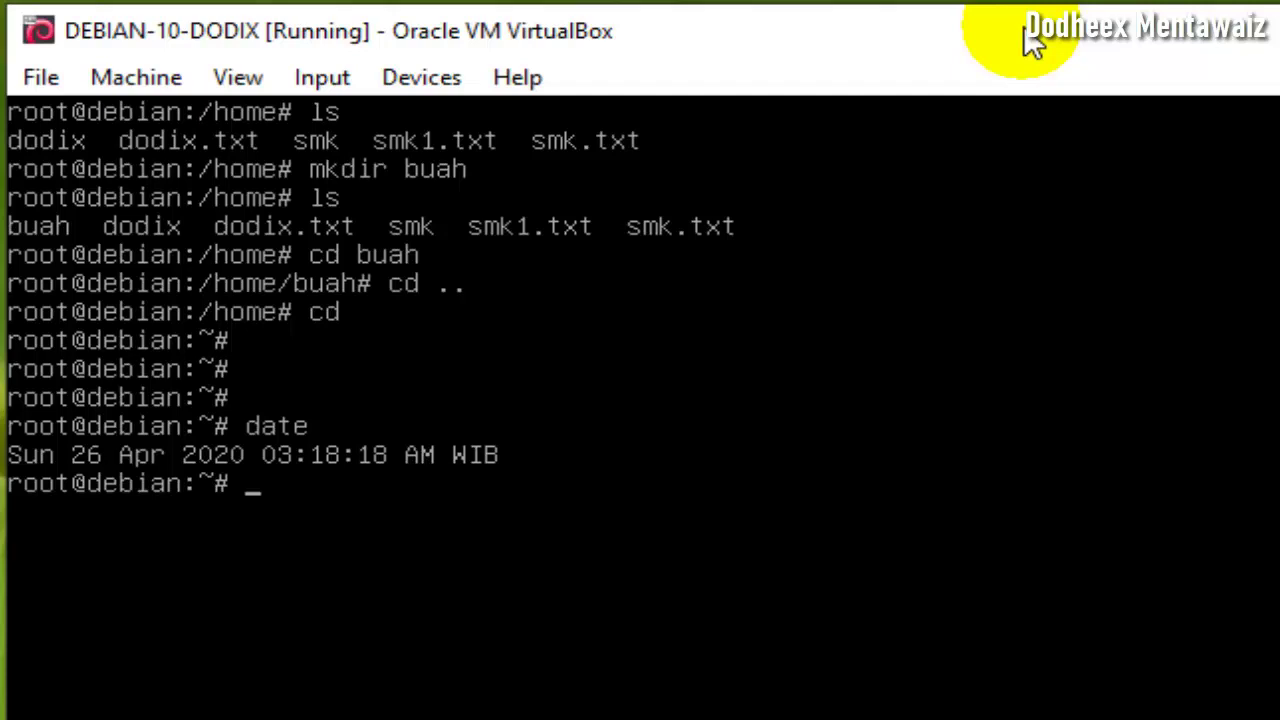
{"action": "type", "text": "cal"}
{"action": "key", "text": "Return"}
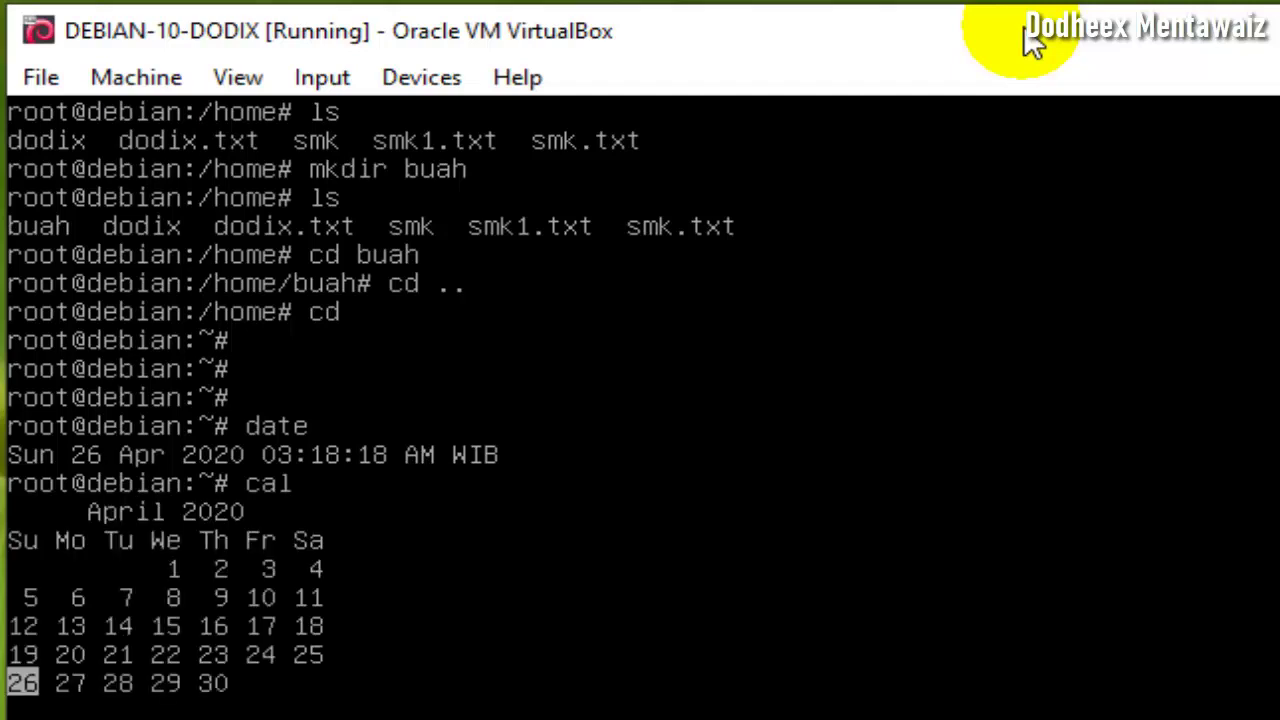